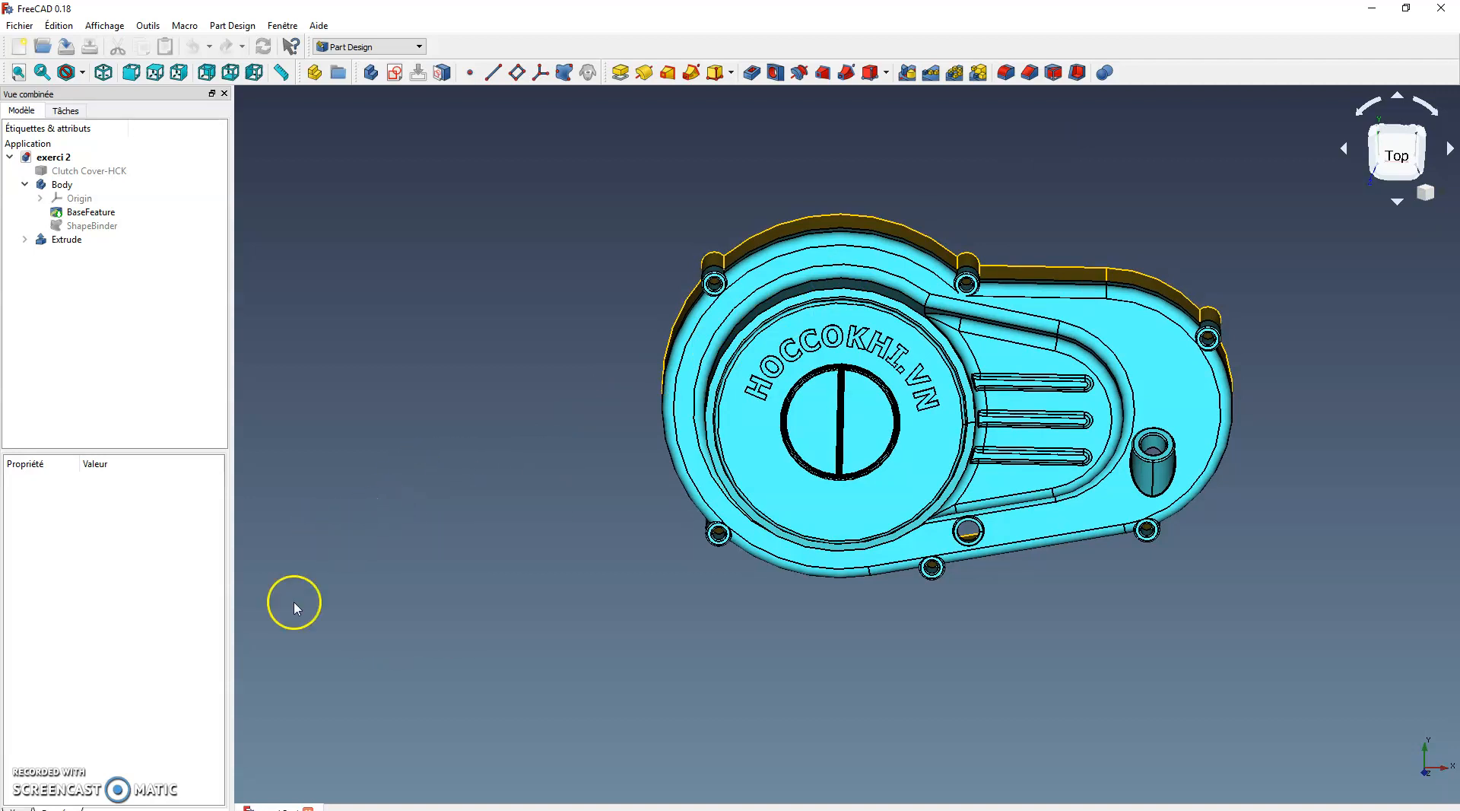
Step: Delete the existing body and the extrusion from the model, keeping the imported cover solid
left_click_drag(55, 300, 37, 196)
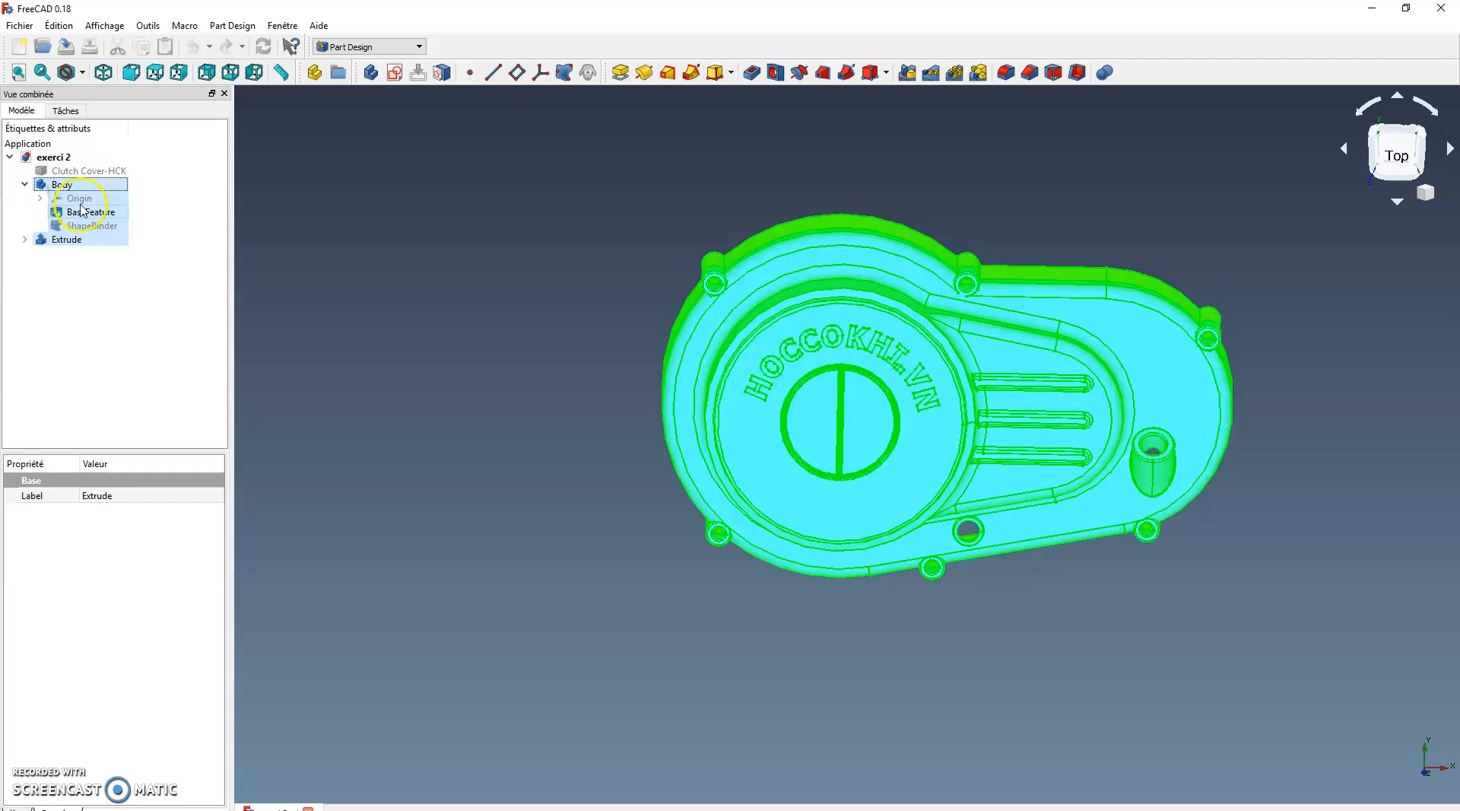
key("Delete")
Step: Create a new body using the carter solid as its base feature
middle_click_drag(502, 411, 613, 418)
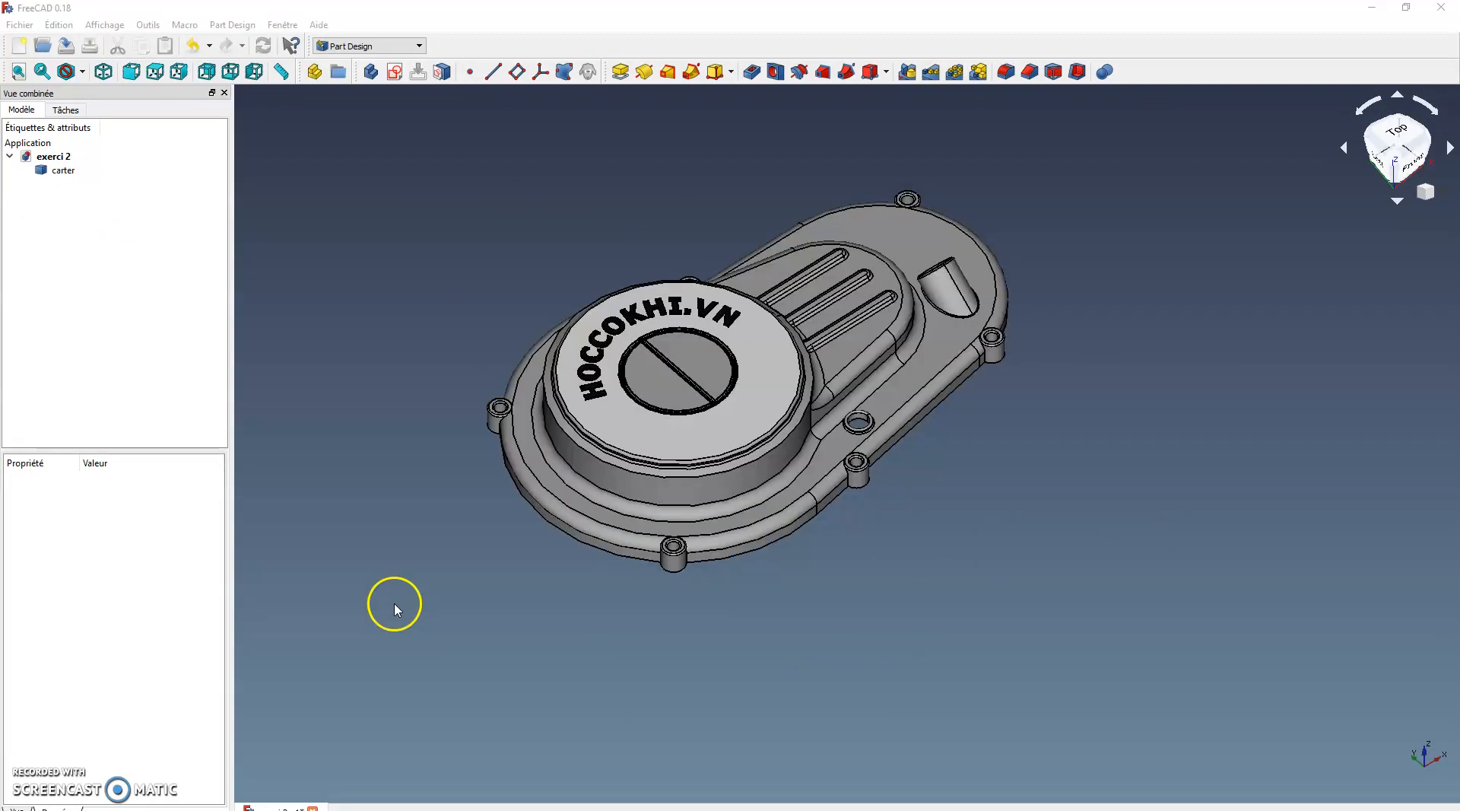
middle_click_drag(395, 606, 375, 540)
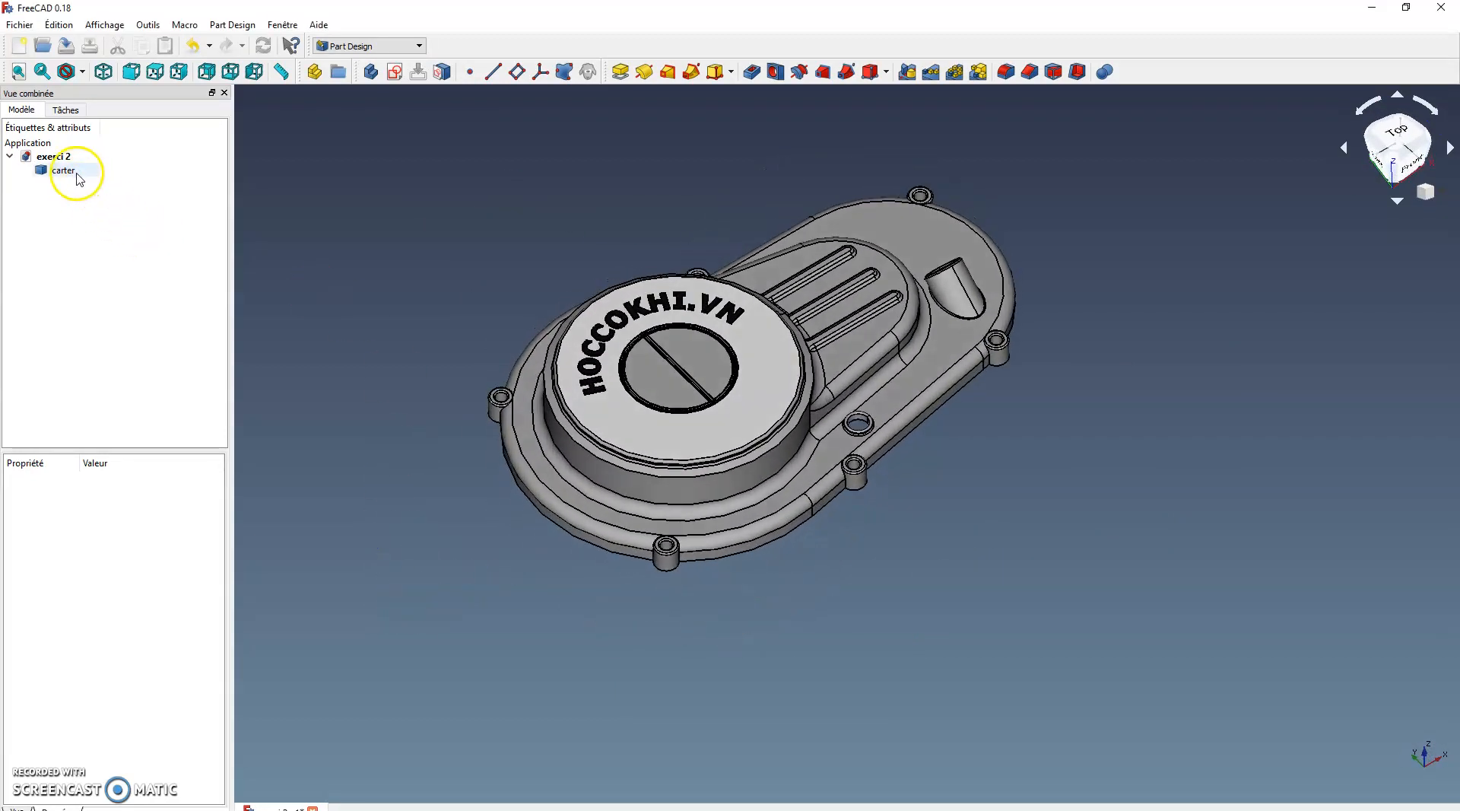
middle_click_drag(390, 281, 1021, 266)
middle_click_drag(458, 681, 591, 657)
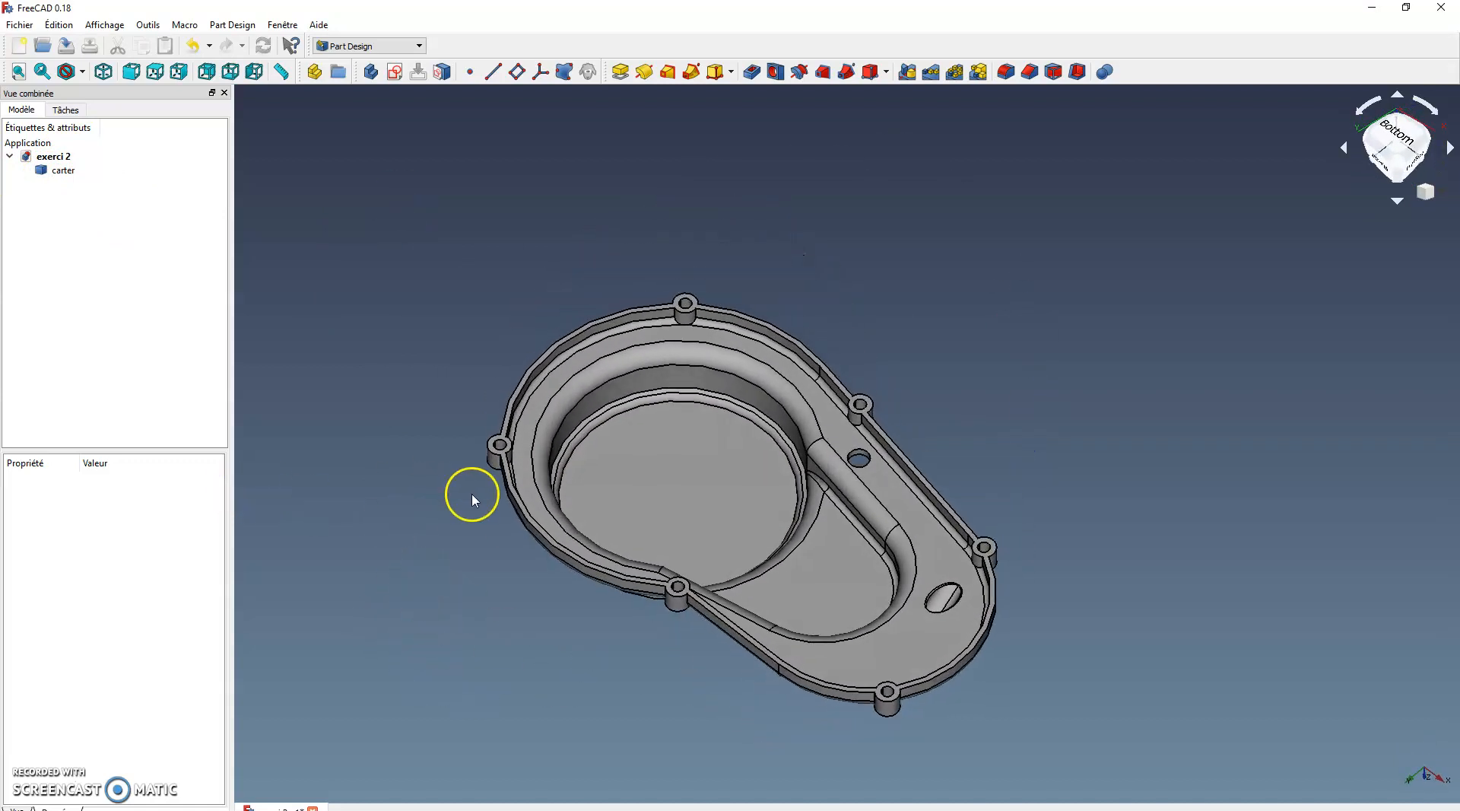
left_click(63, 171)
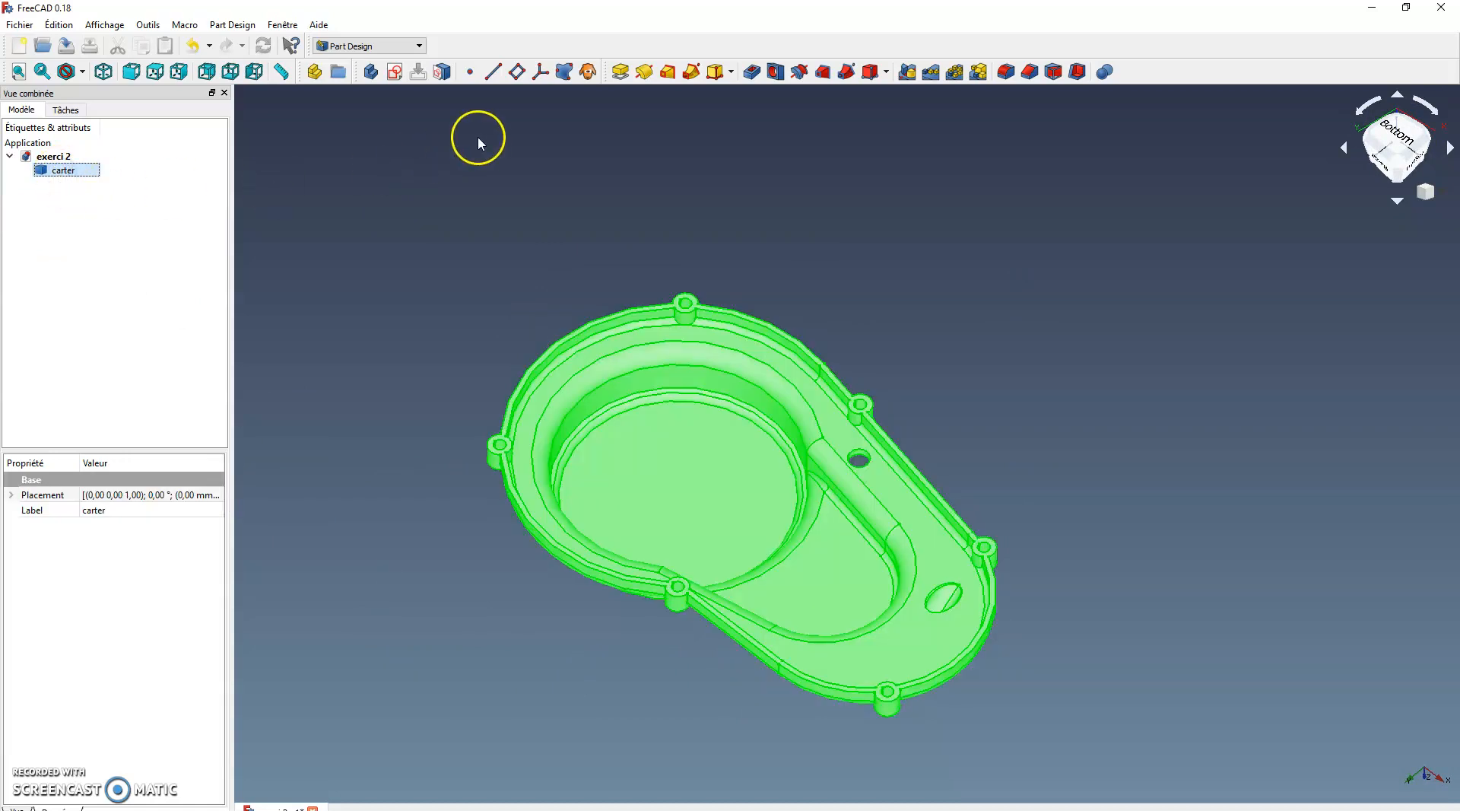
left_click(369, 72)
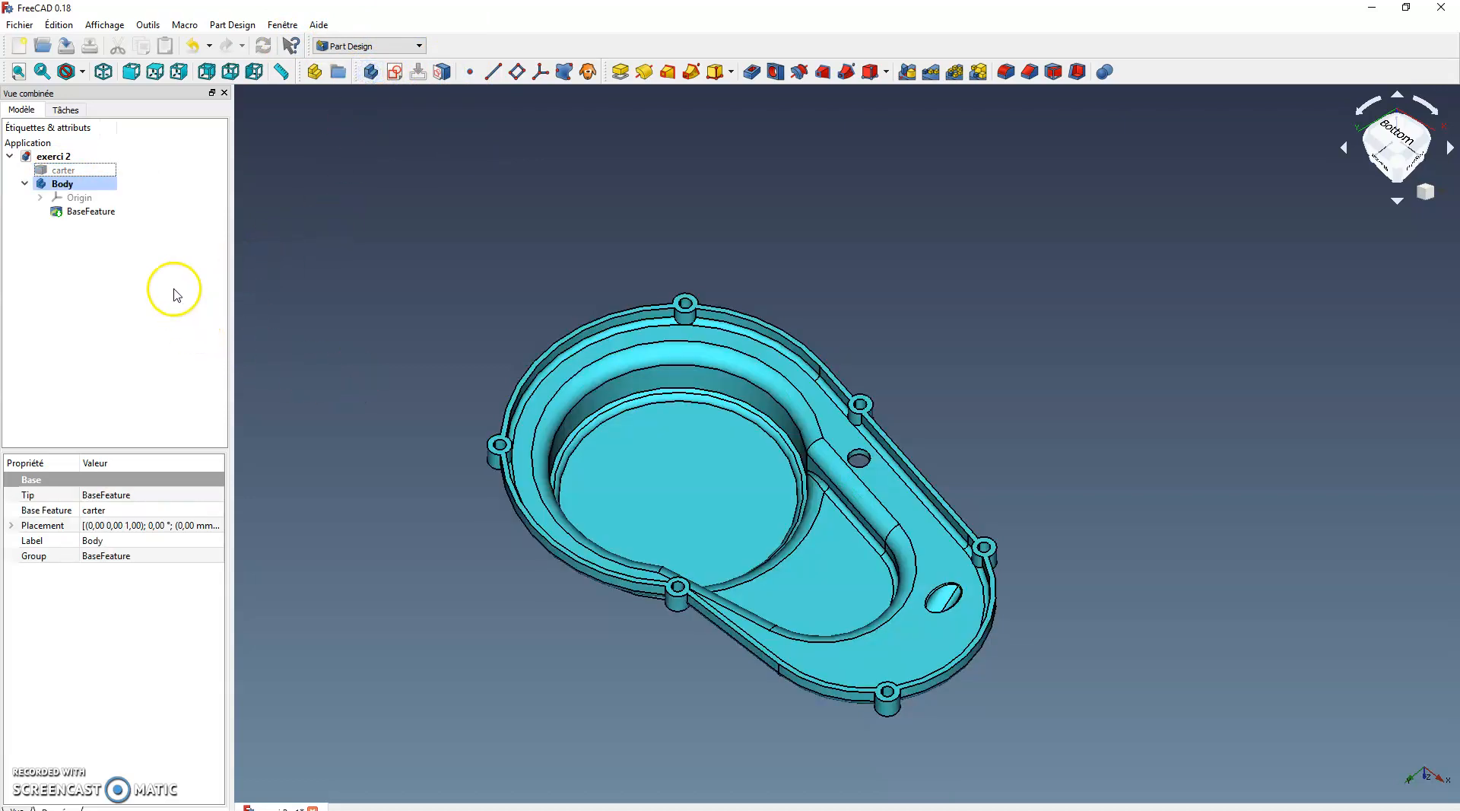
Step: Rename the new body's base feature as "carter de base"
left_click(96, 216)
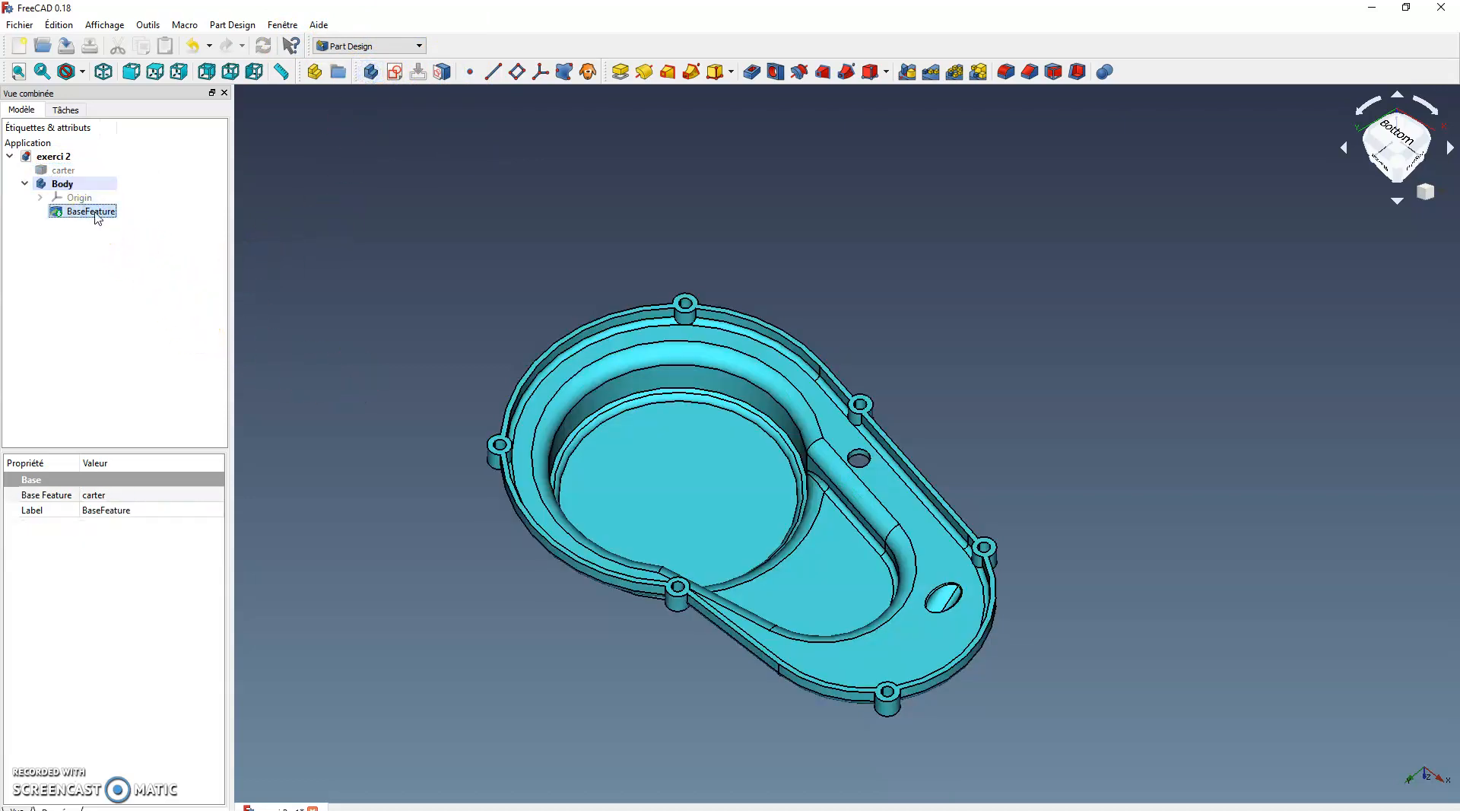
right_click(96, 216)
left_click(161, 404)
key("Return")
left_click(127, 288)
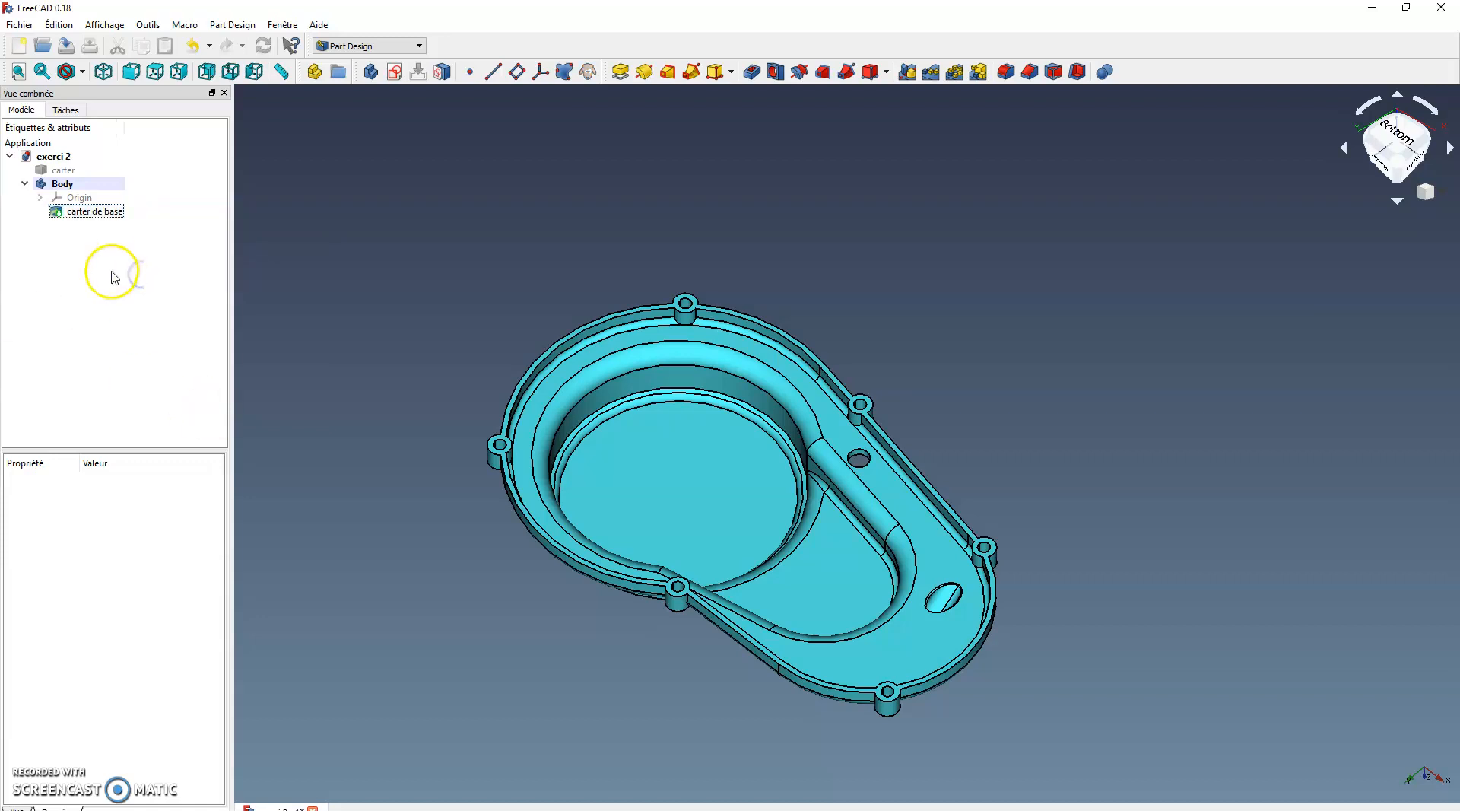
Step: Create a shape binder from the flat mating face along the cover's rim
left_click(512, 400)
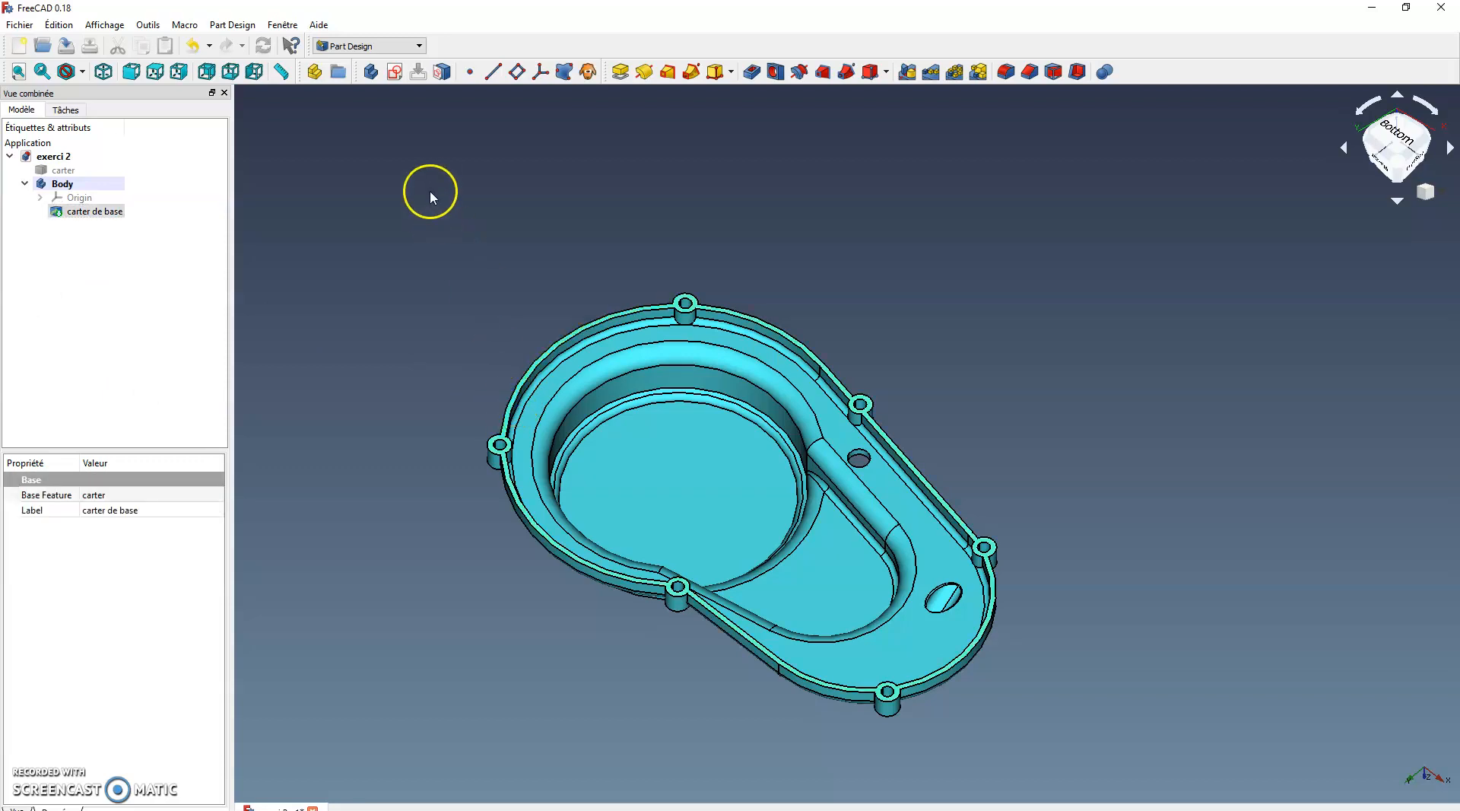
left_click(566, 73)
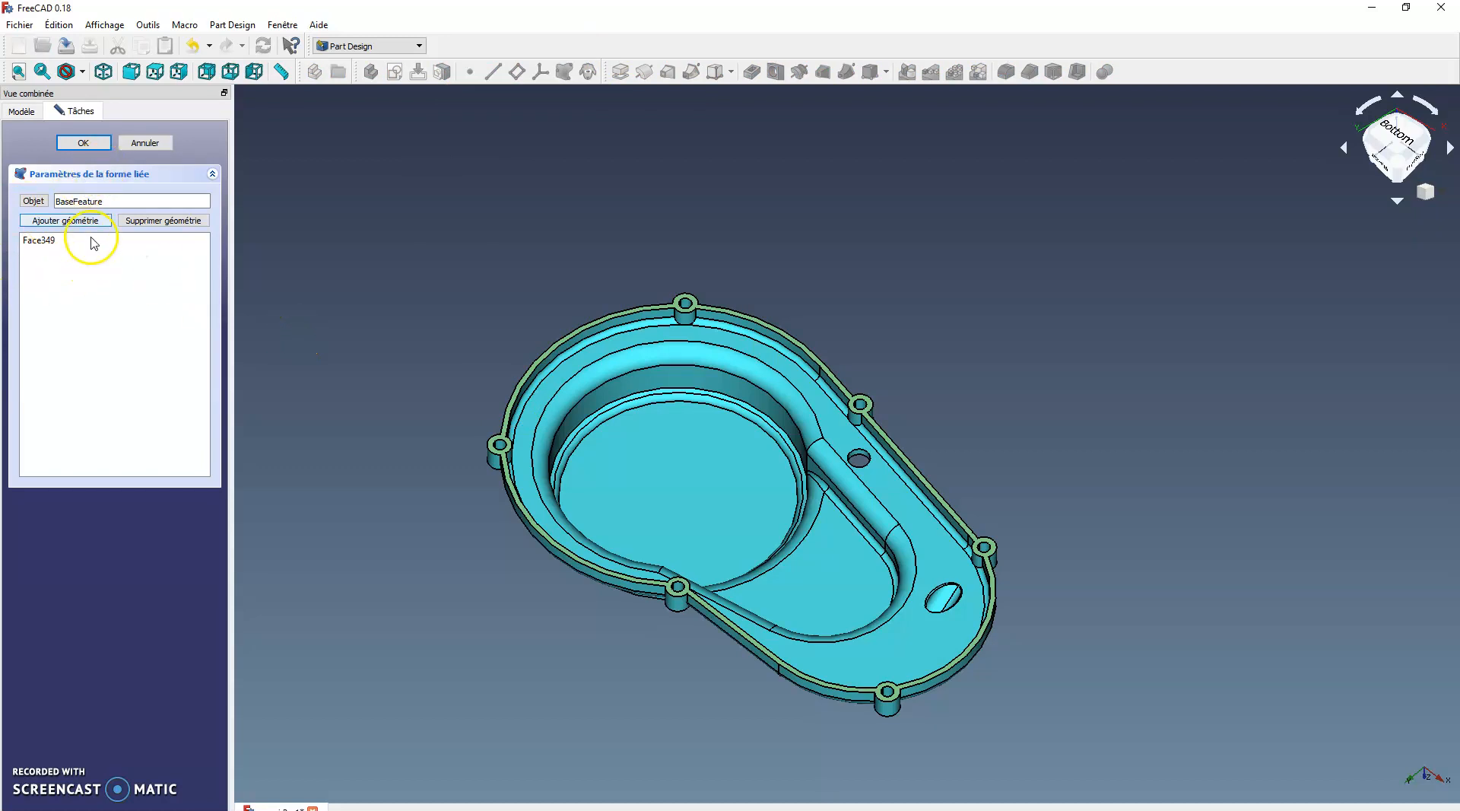
left_click(90, 142)
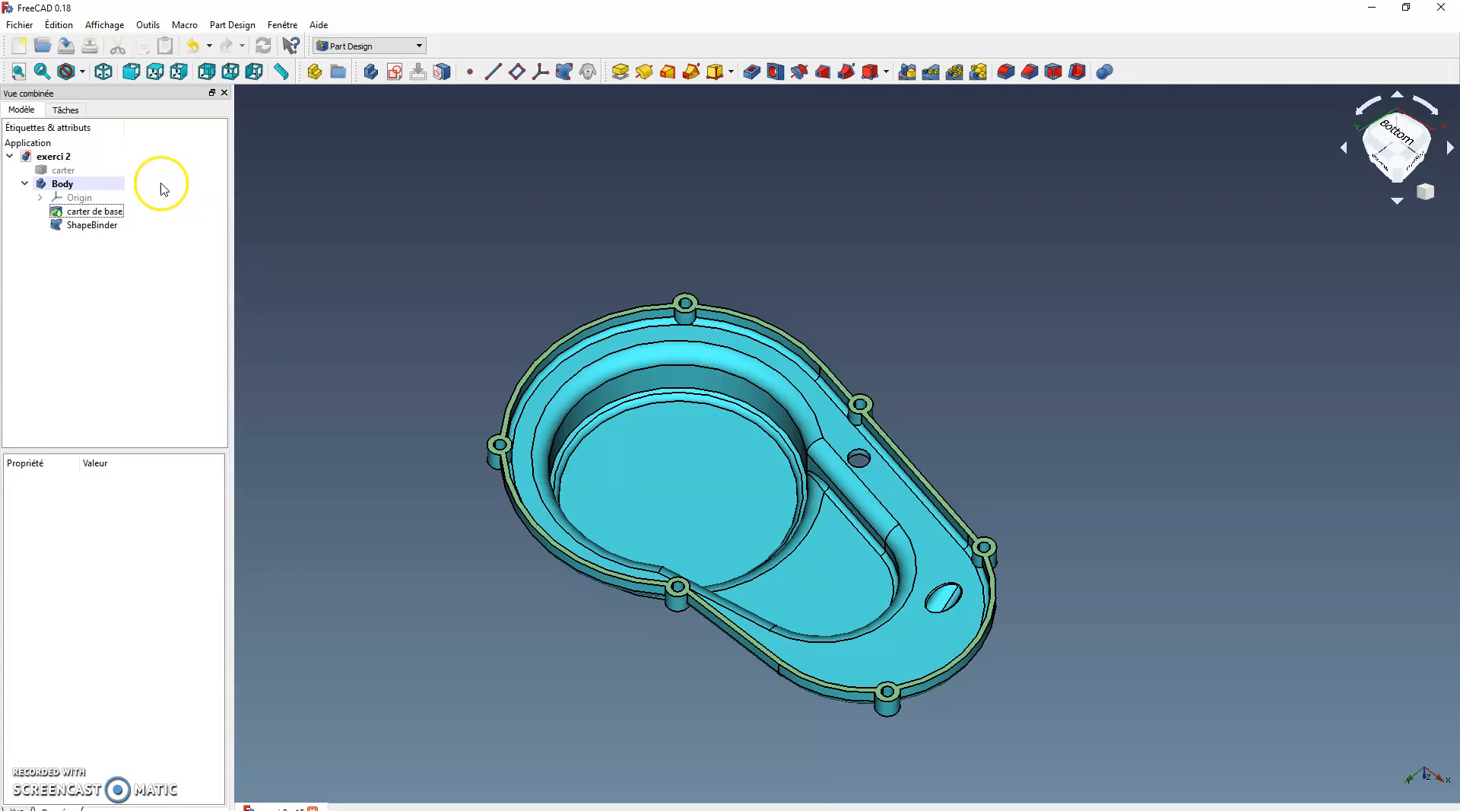
Step: Extrude the shape binder 2 mm along its normal with the direction reversed, using the Part workbench
left_click(417, 46)
left_click(364, 258)
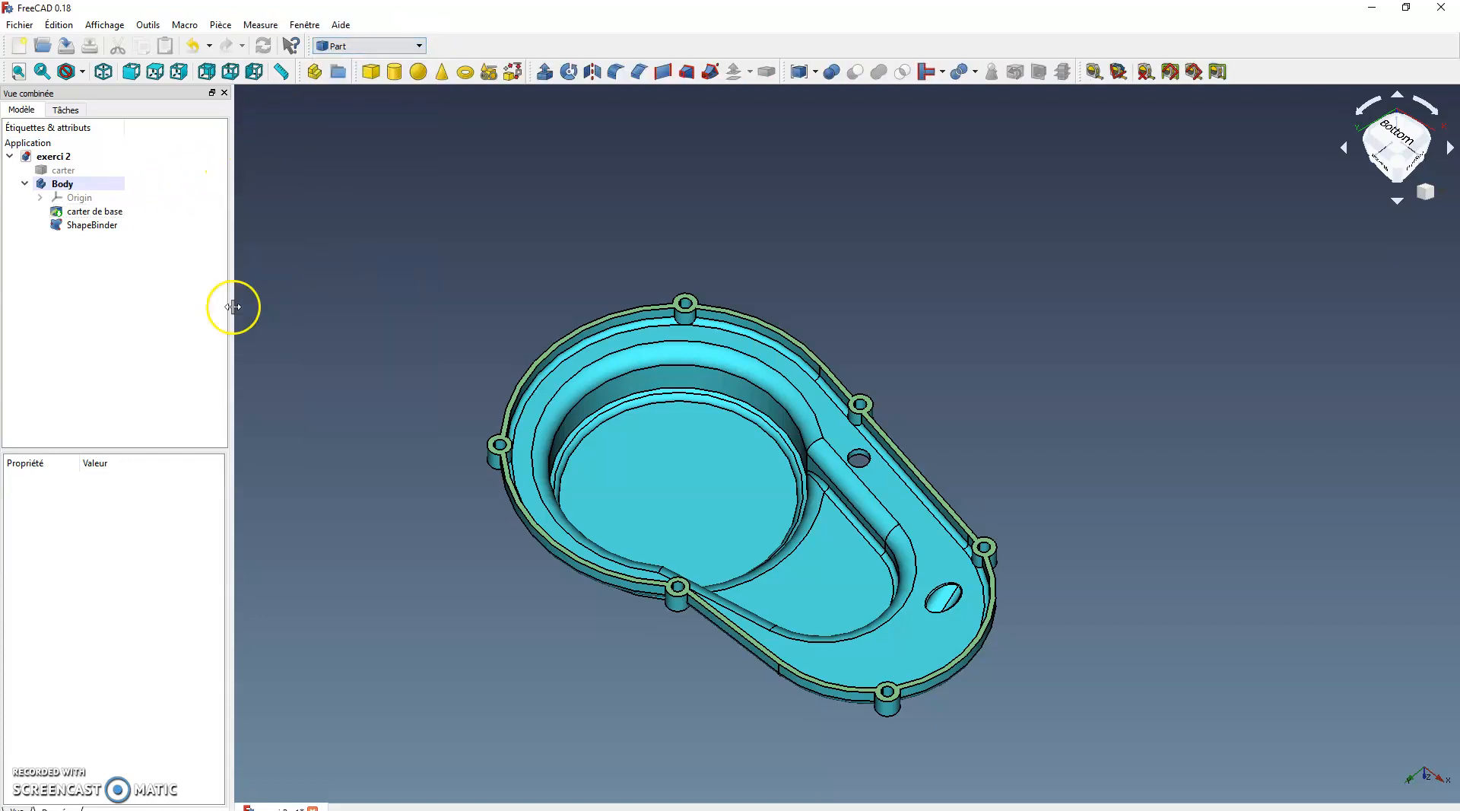
left_click(92, 227)
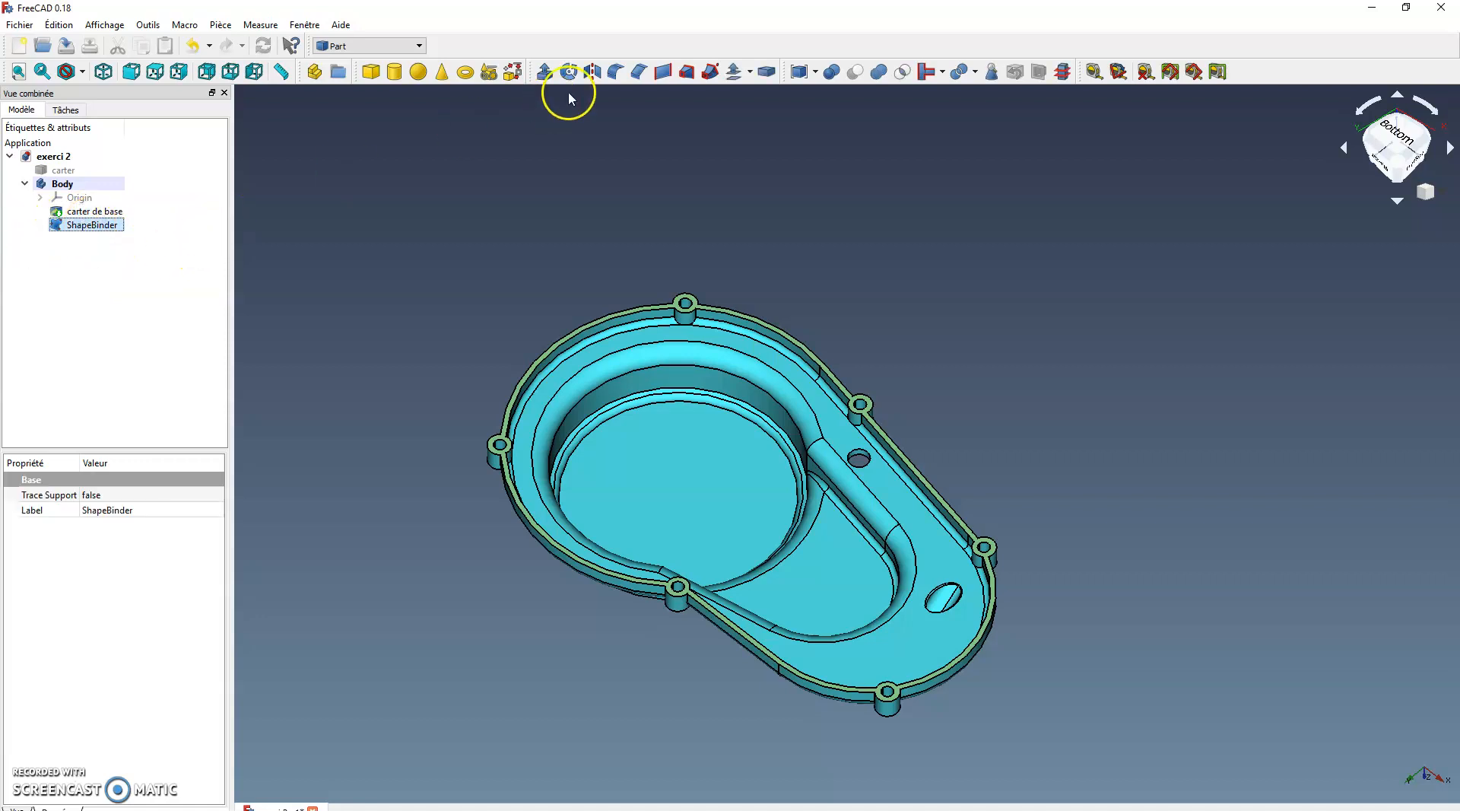
left_click(545, 72)
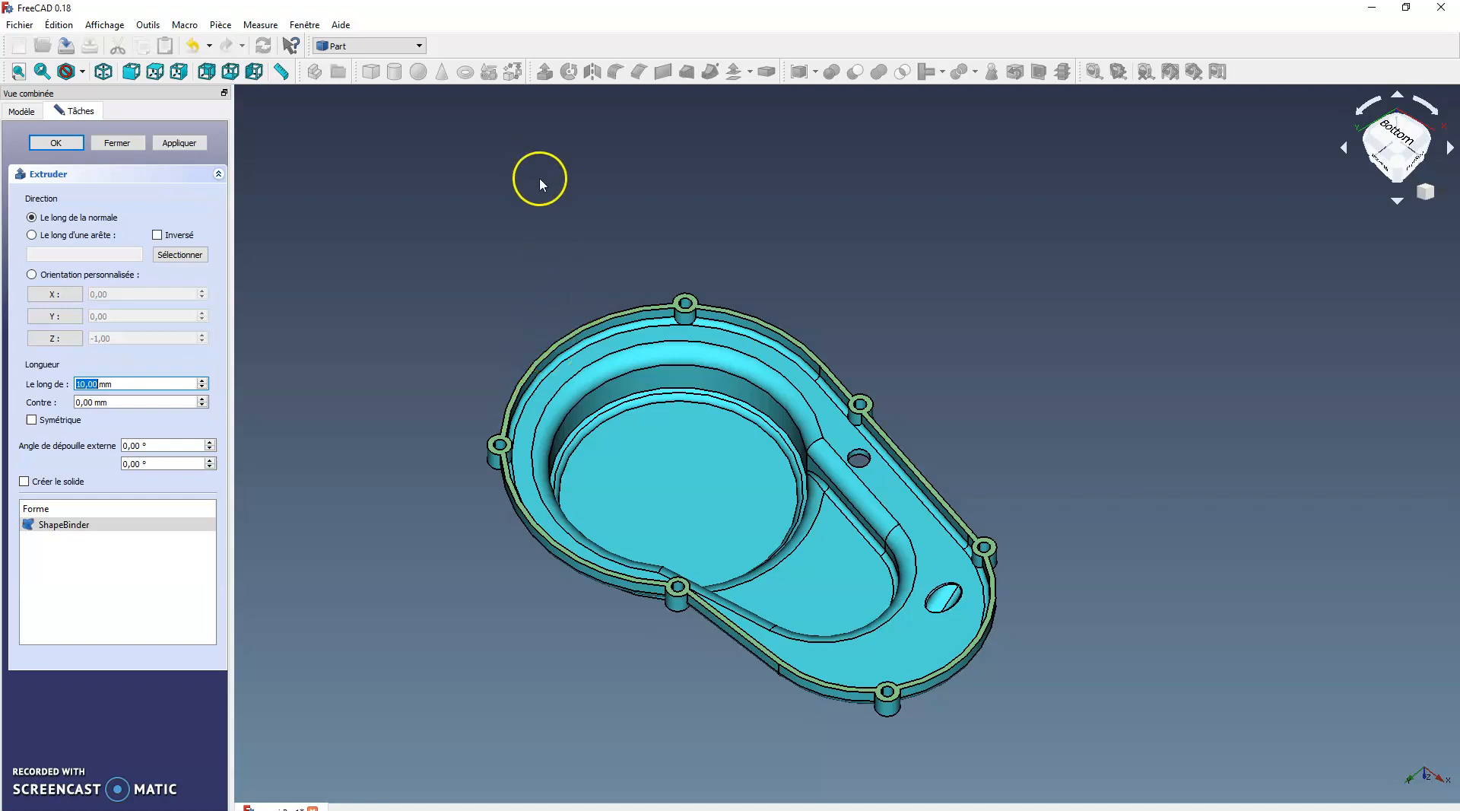
middle_click_drag(476, 473, 358, 549)
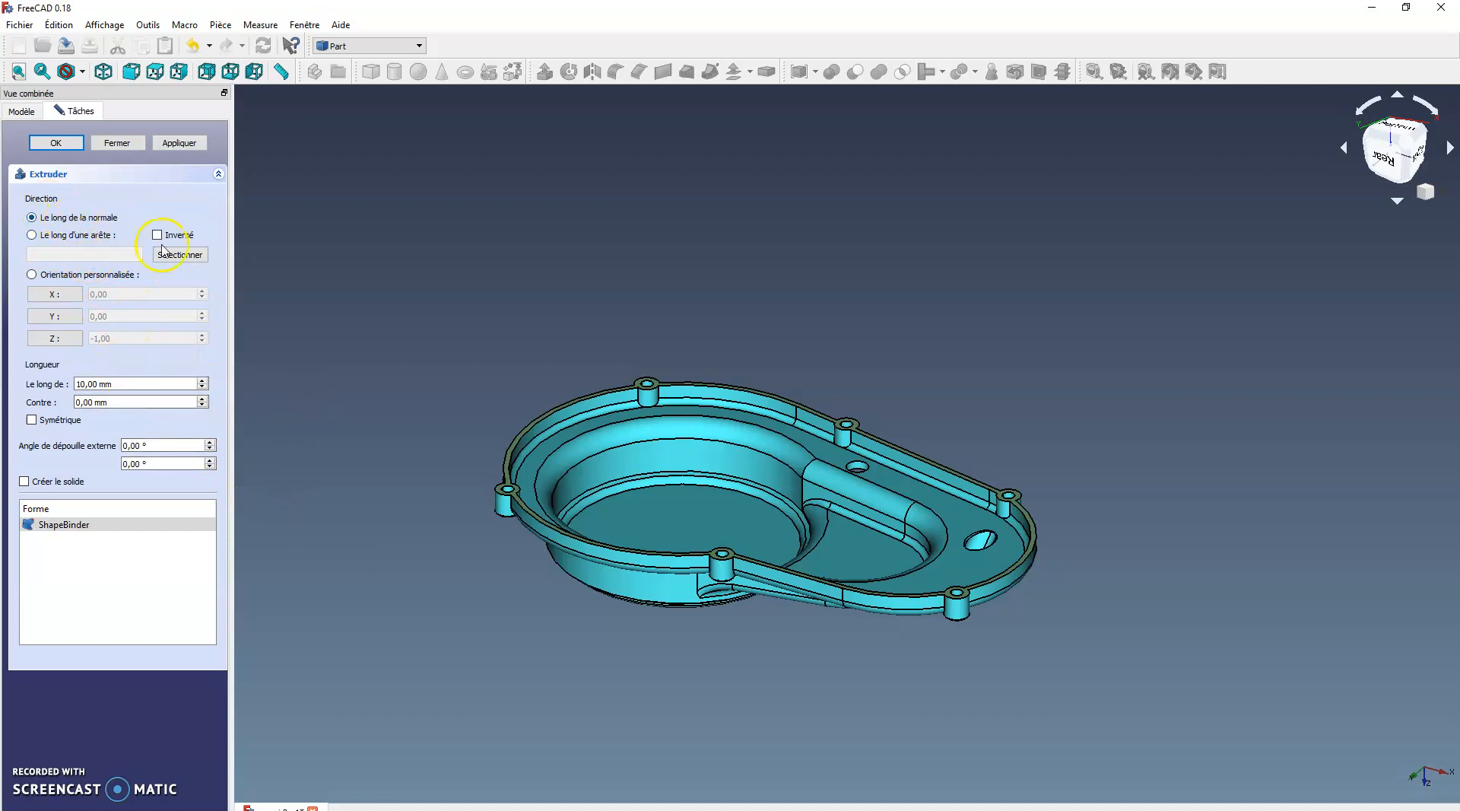
middle_click_drag(426, 410, 479, 466)
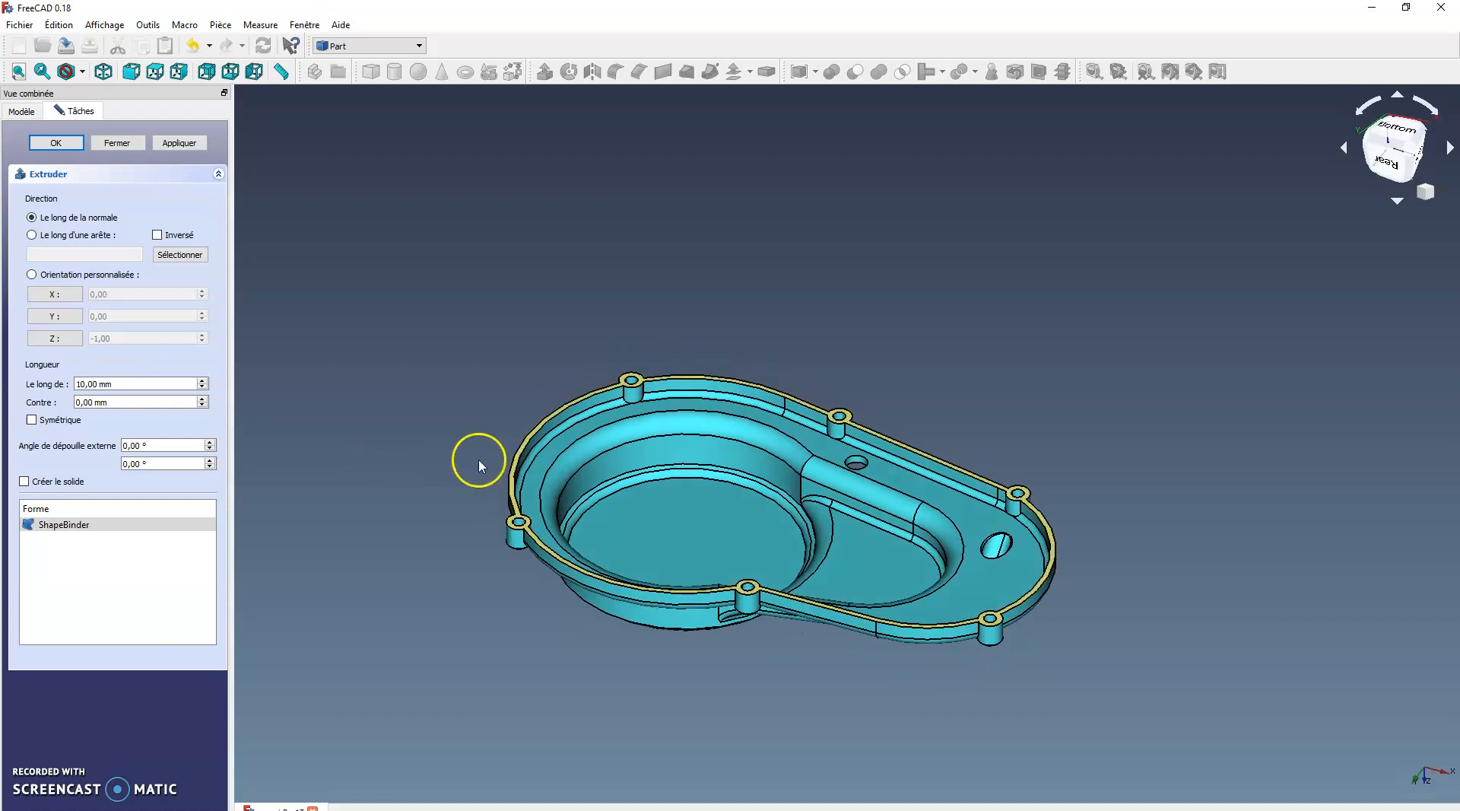
middle_click_drag(903, 394, 839, 361)
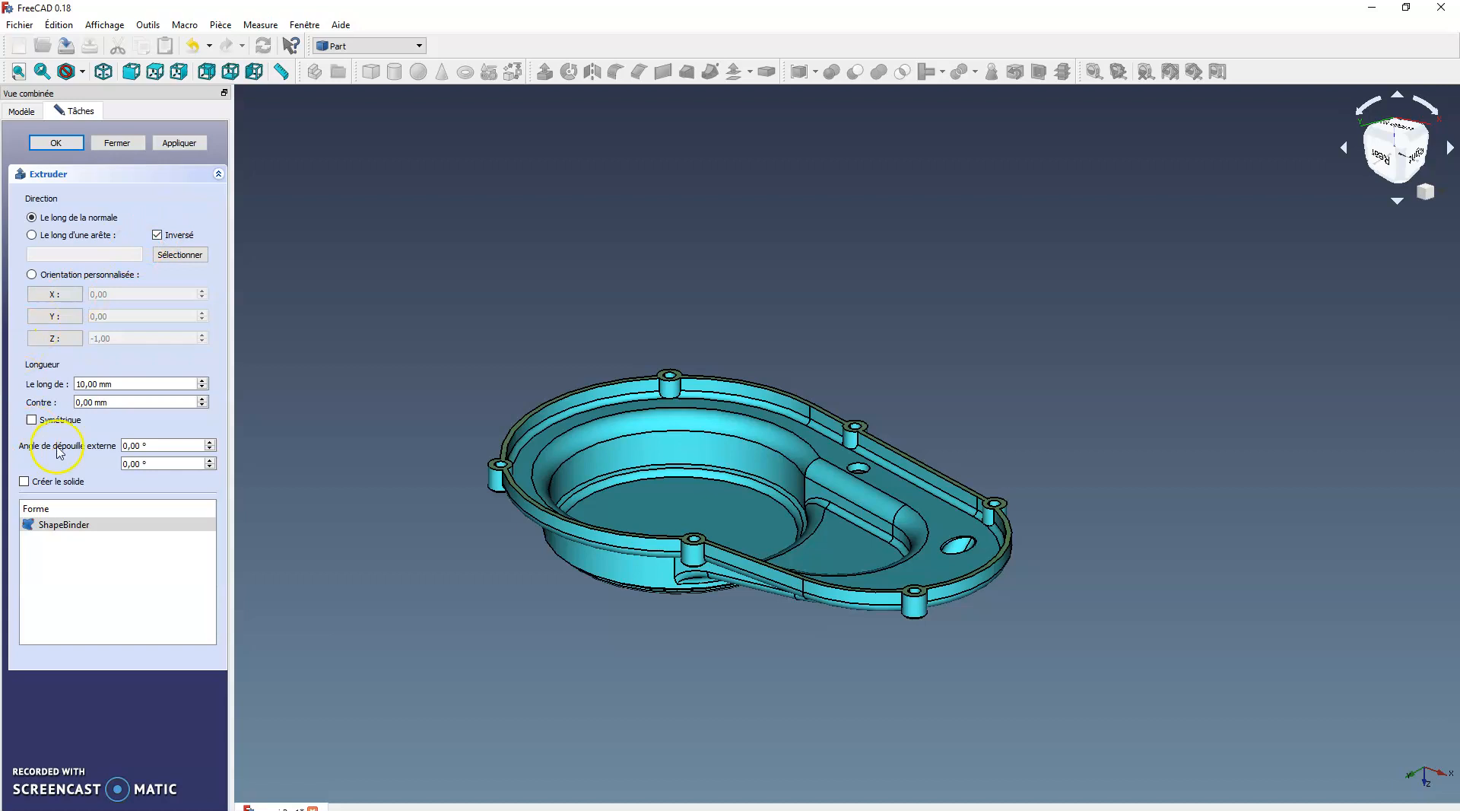
left_click(32, 275)
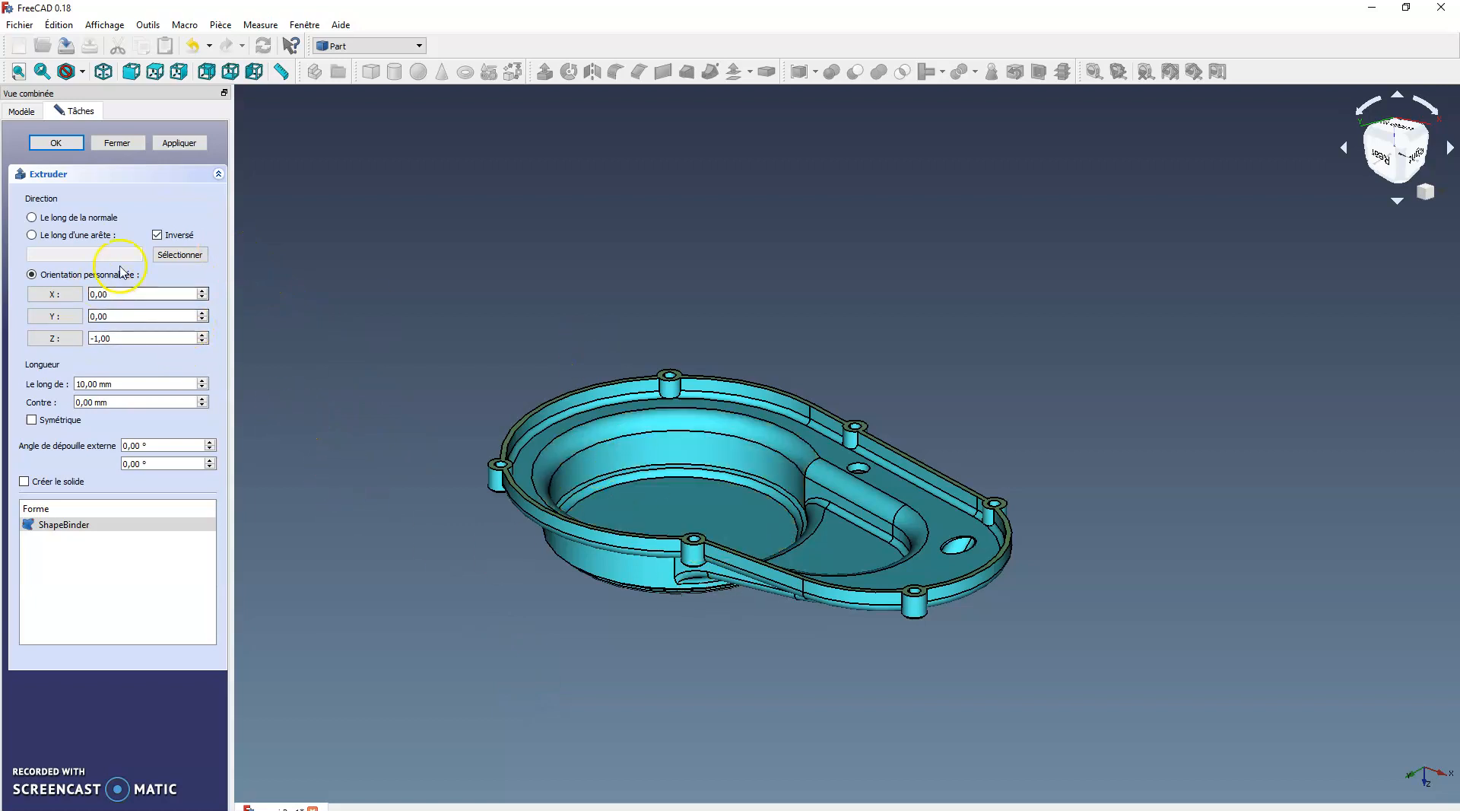
left_click(31, 219)
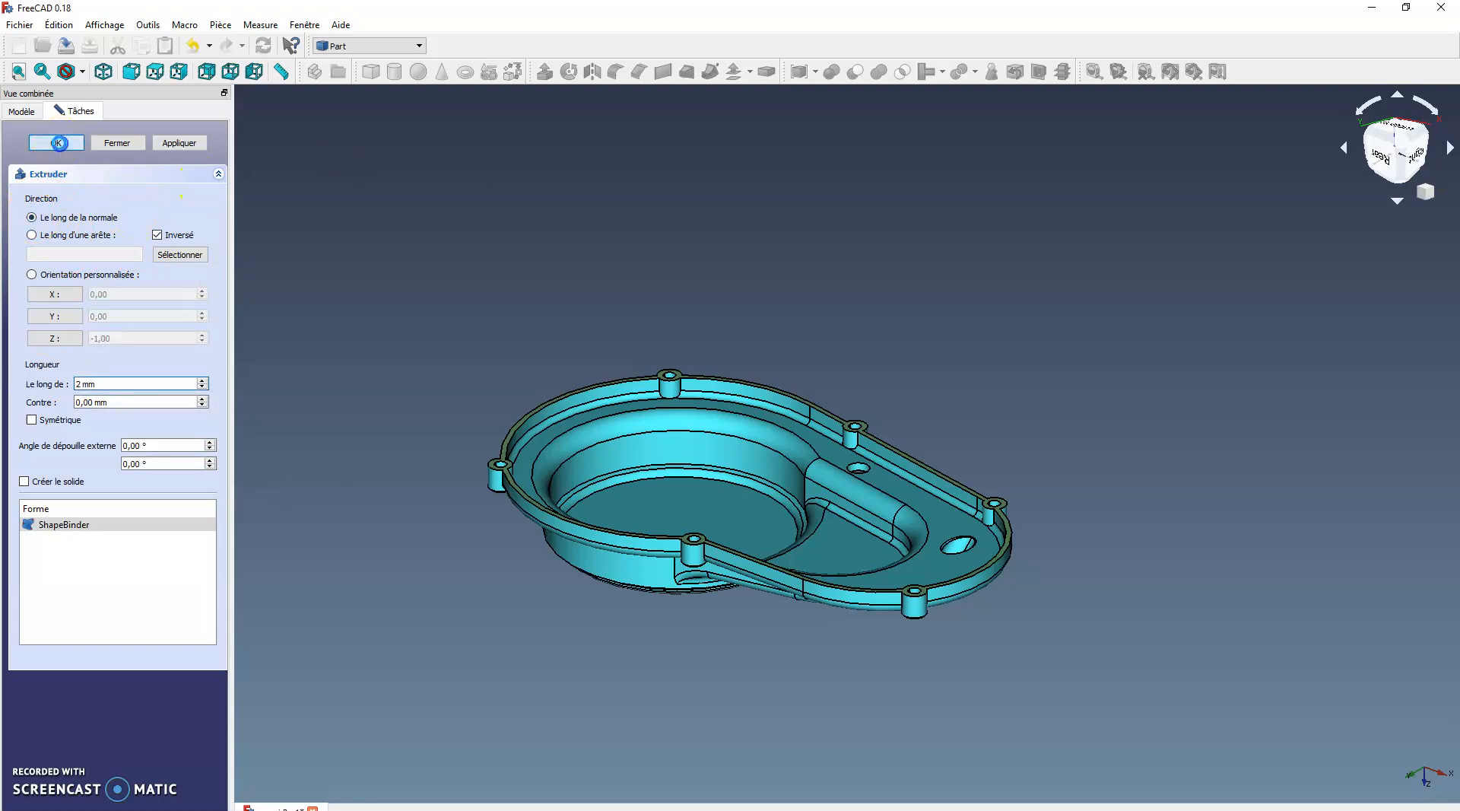
left_click(57, 143)
Step: Set the rim extrusion's Reversed property to false
middle_click_drag(616, 658, 548, 606)
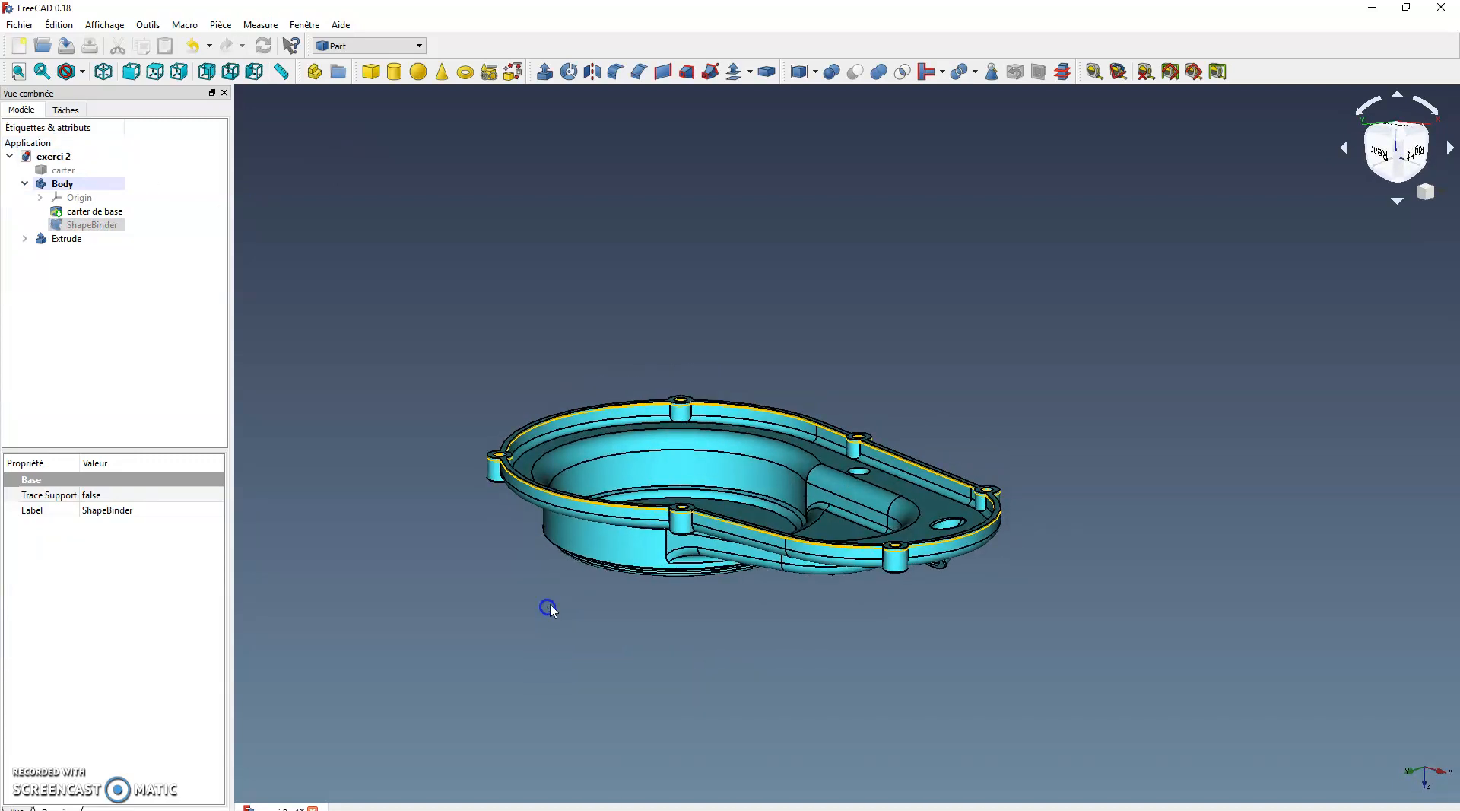
scroll(629, 573, "up", 4)
scroll(769, 435, "up", 3)
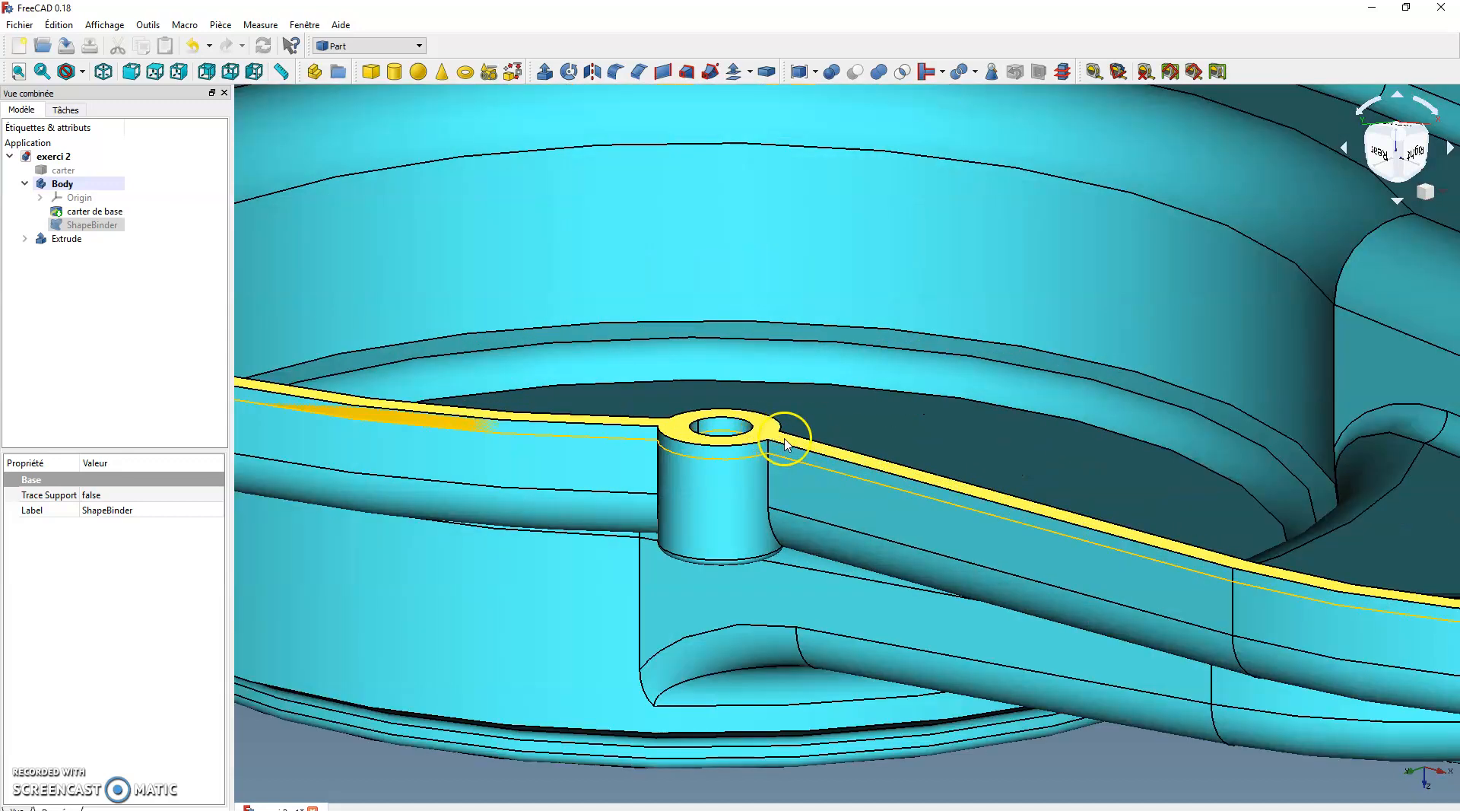
scroll(783, 440, "down", 2)
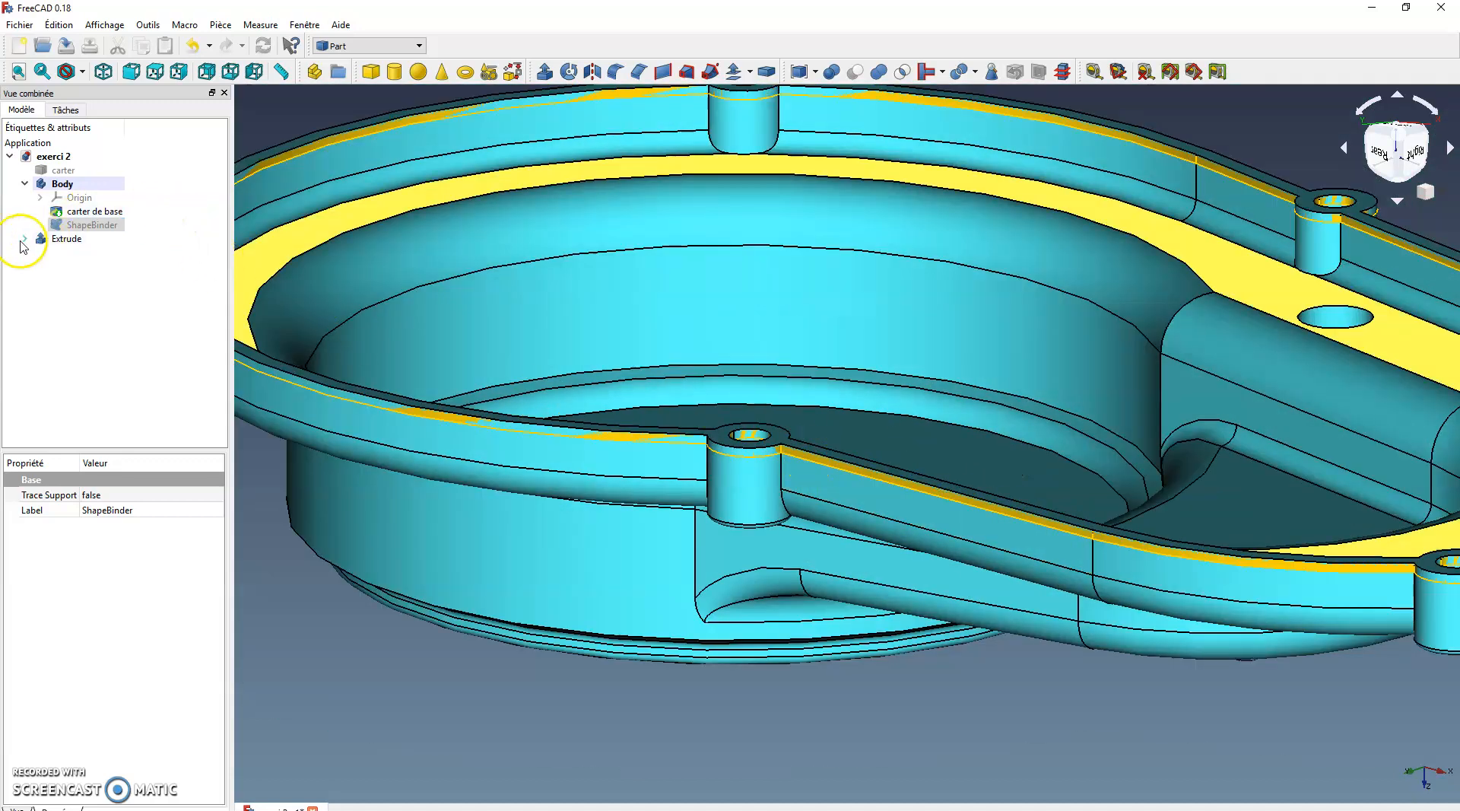
left_click(72, 239)
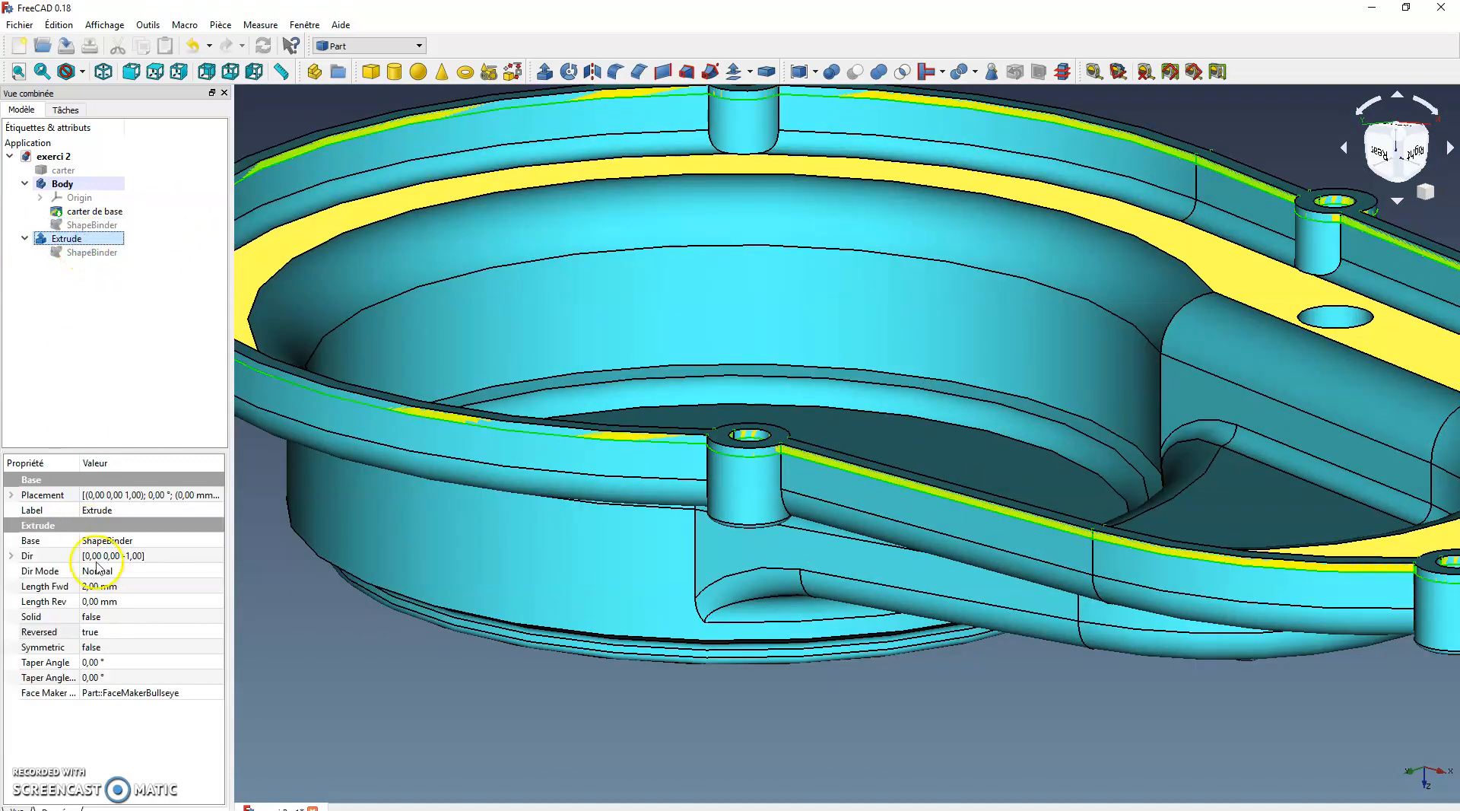
left_click(110, 632)
left_click(132, 632)
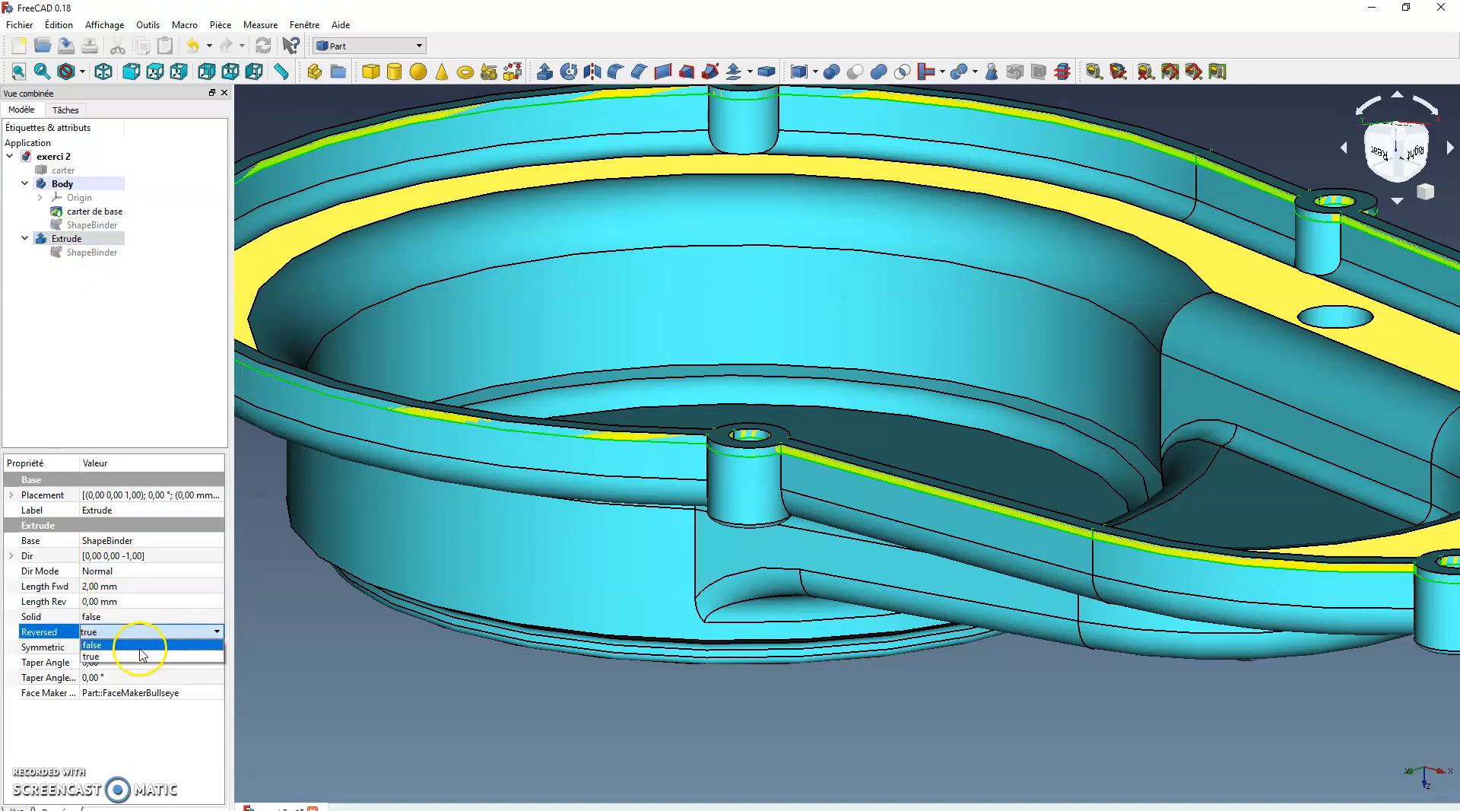
left_click(140, 648)
left_click(349, 709)
Step: Return to the Part Design workbench and create a new body with the rim extrusion as its base feature
scroll(490, 669, "down", 8)
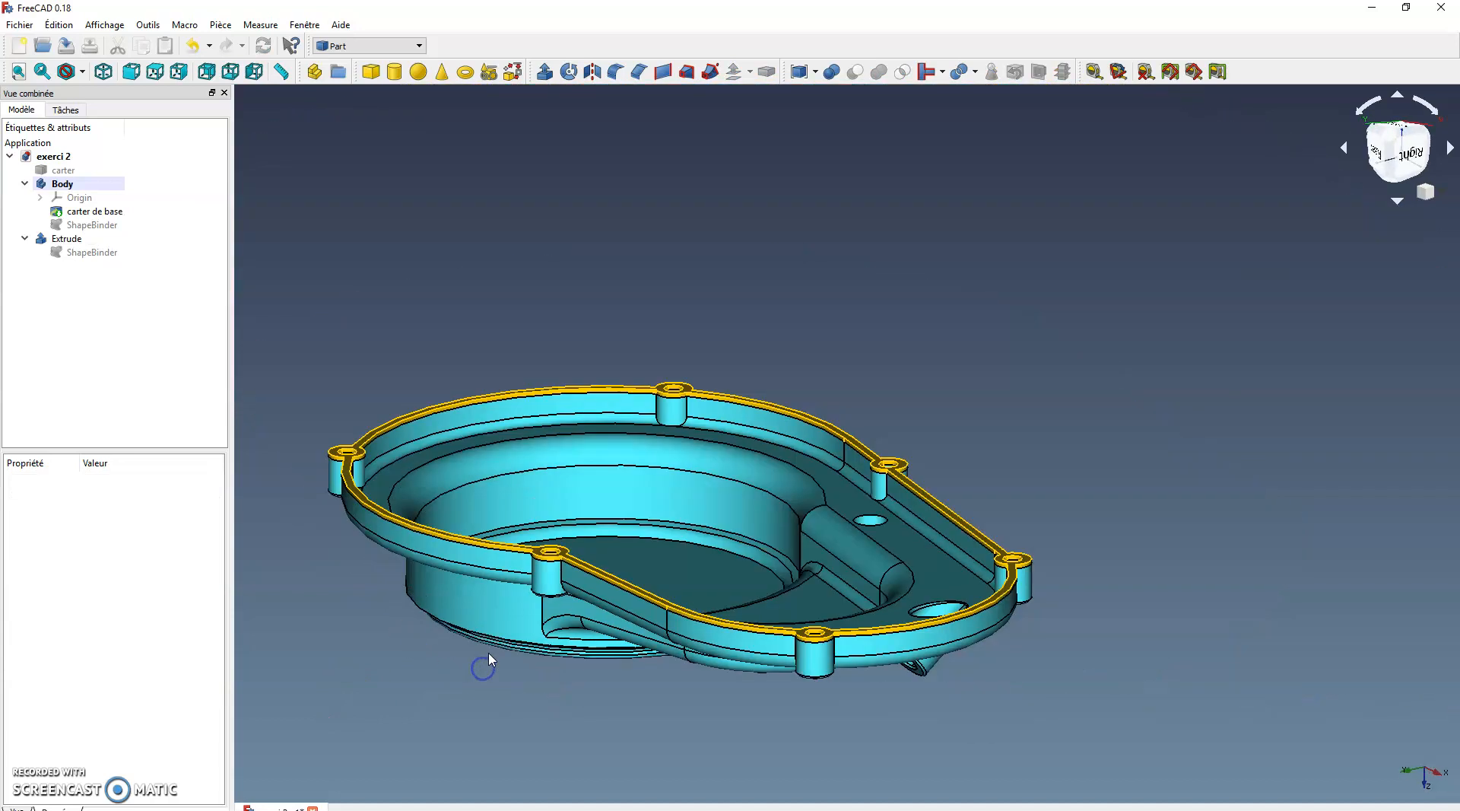
middle_click_drag(431, 653, 587, 712)
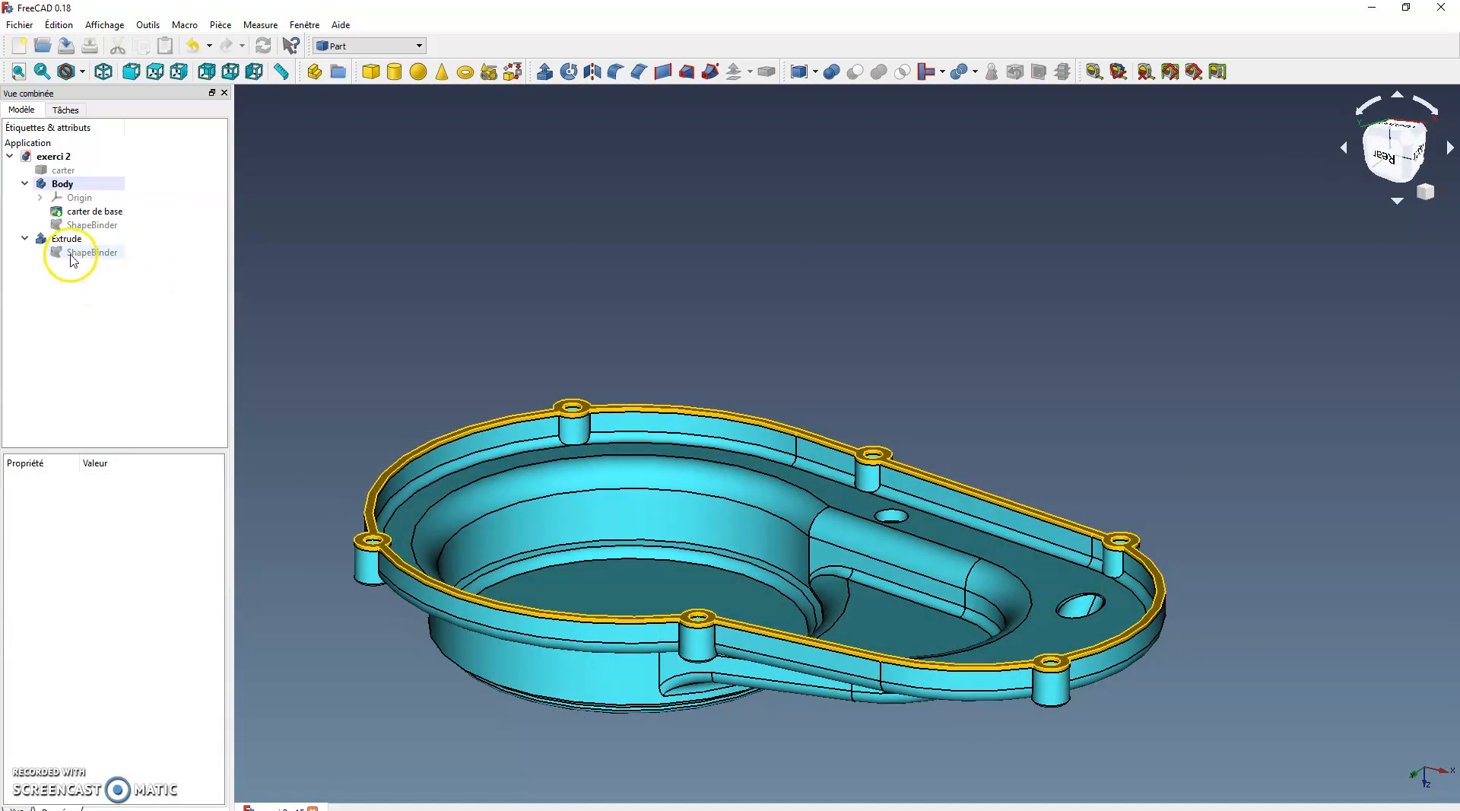
middle_click_drag(420, 372, 427, 440)
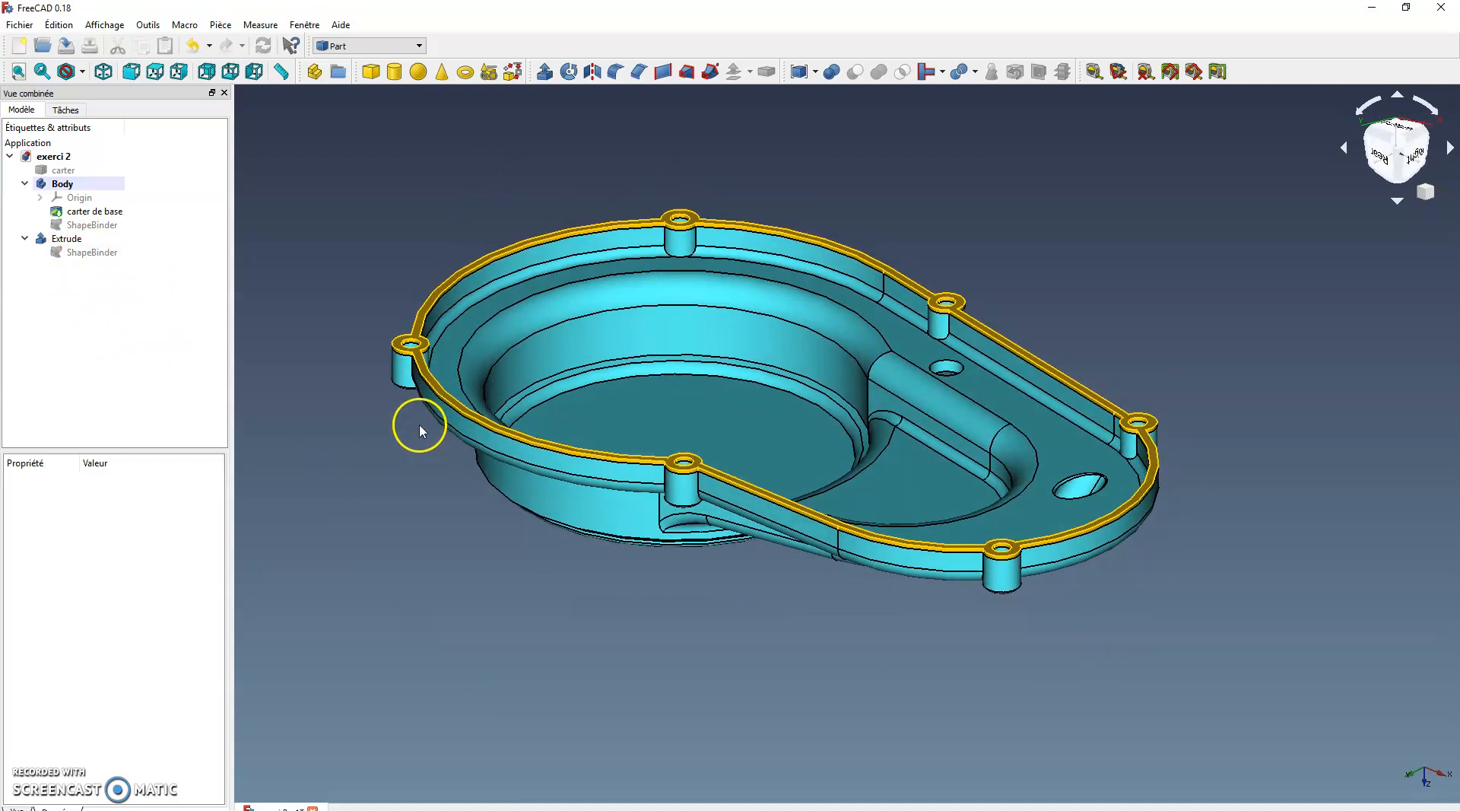
left_click(55, 240)
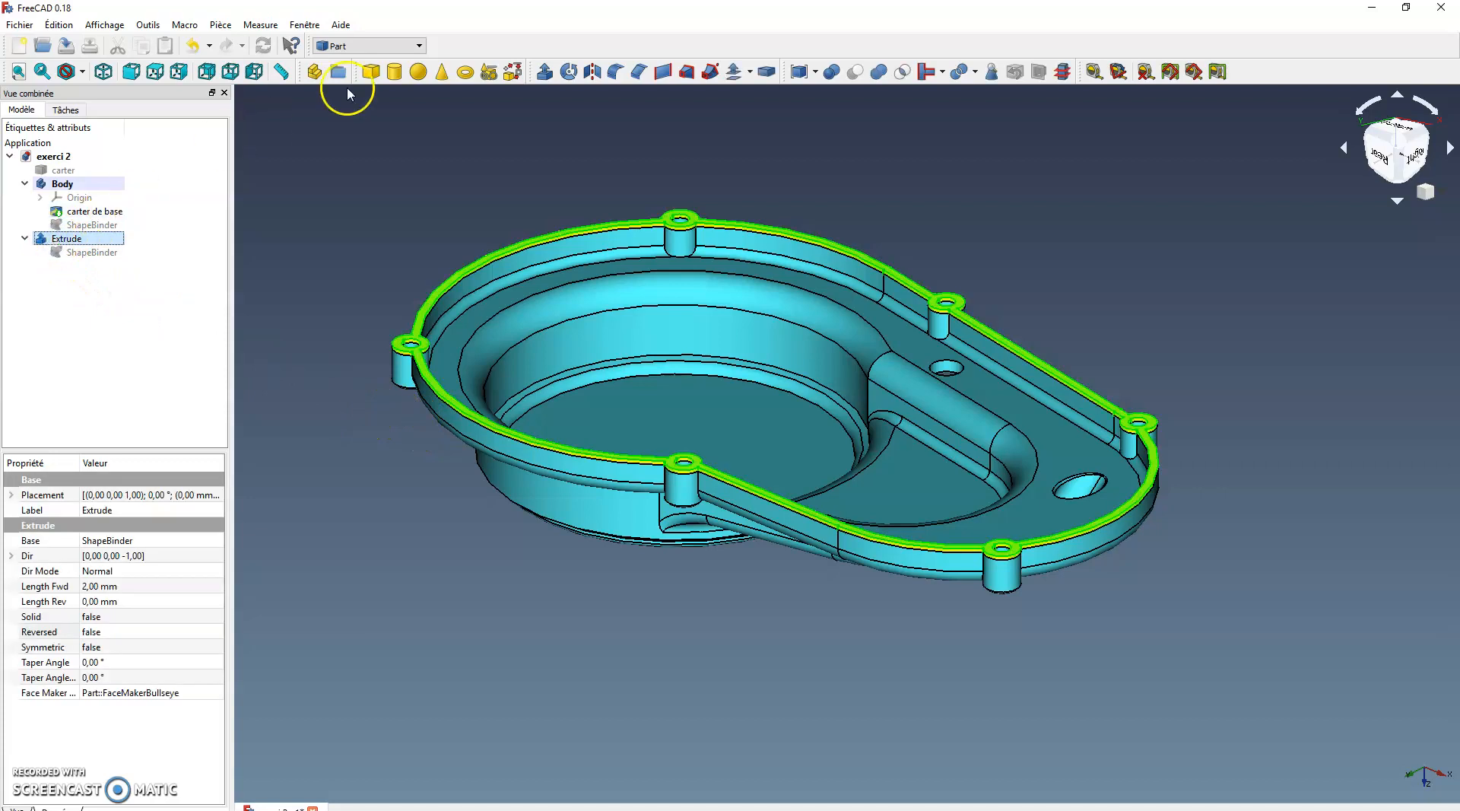
left_click(417, 45)
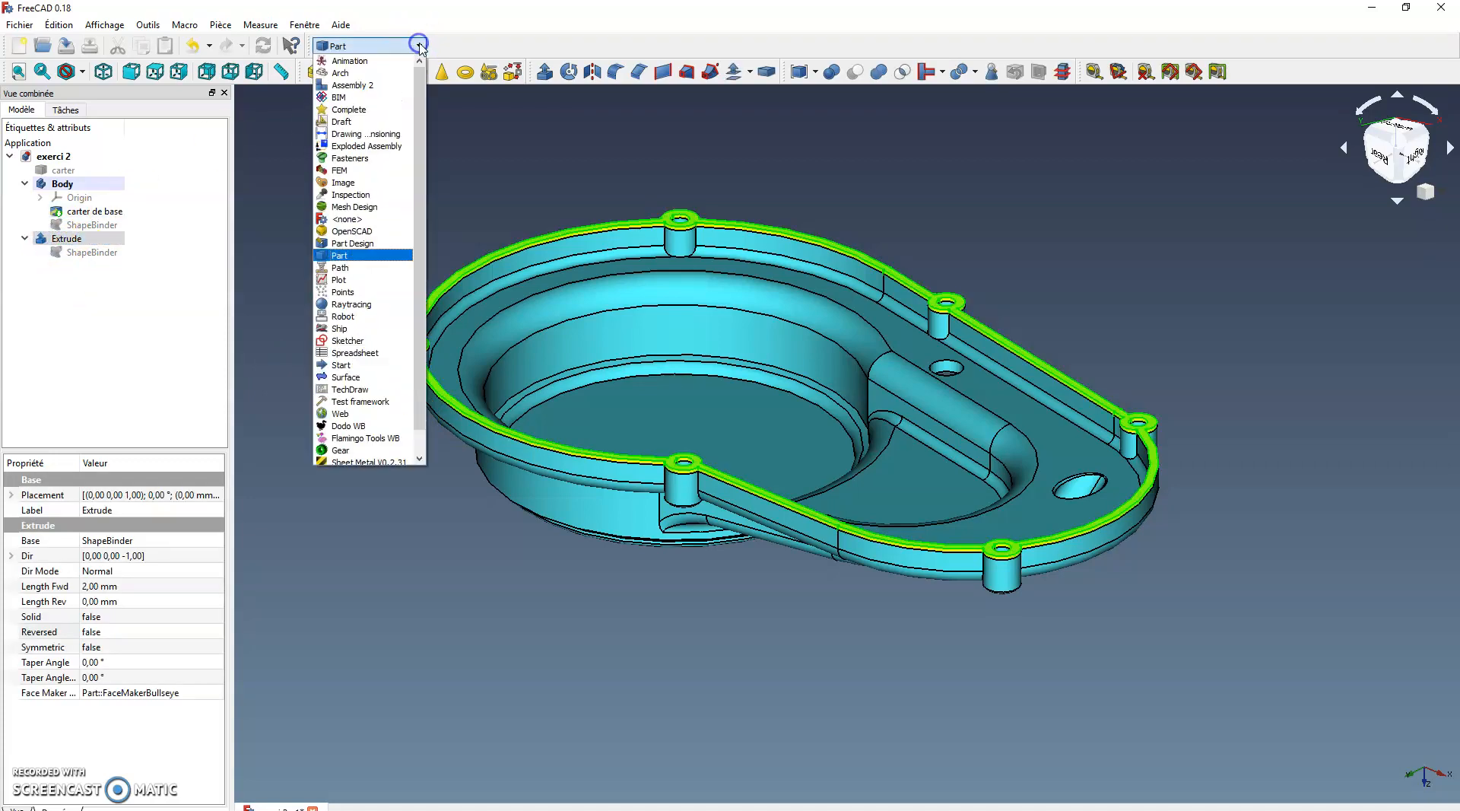
left_click(367, 244)
left_click(21, 111)
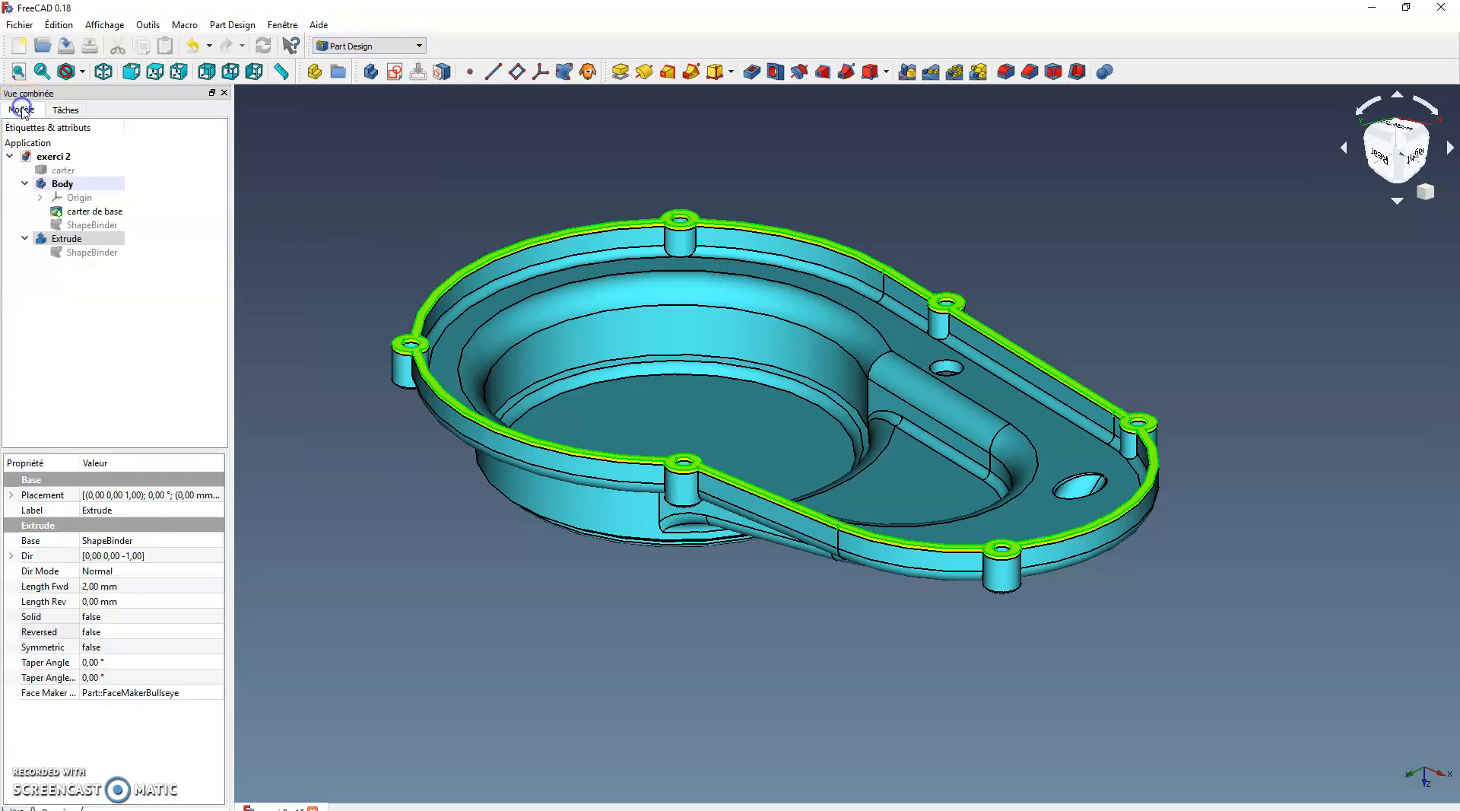
left_click(90, 238)
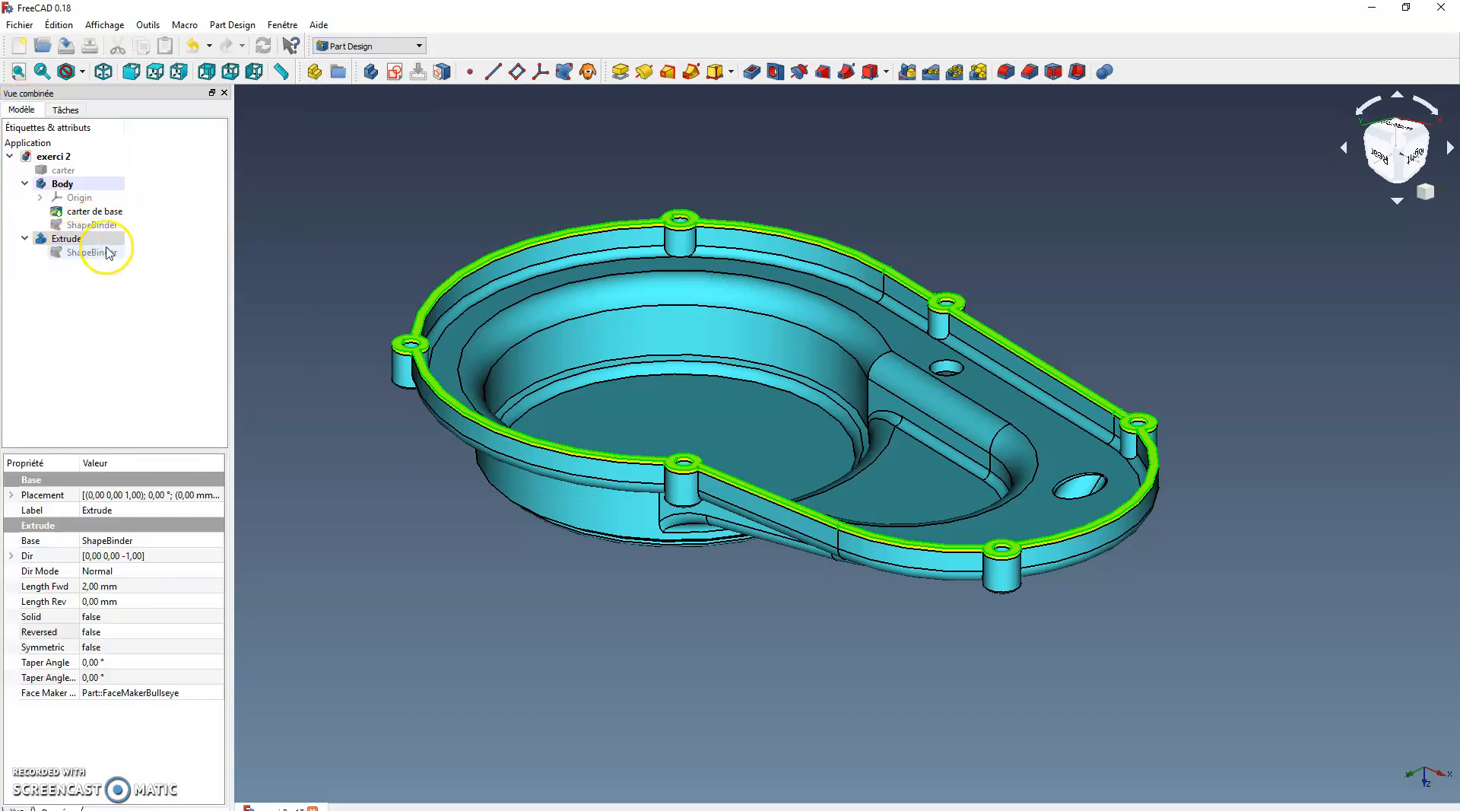
left_click(371, 73)
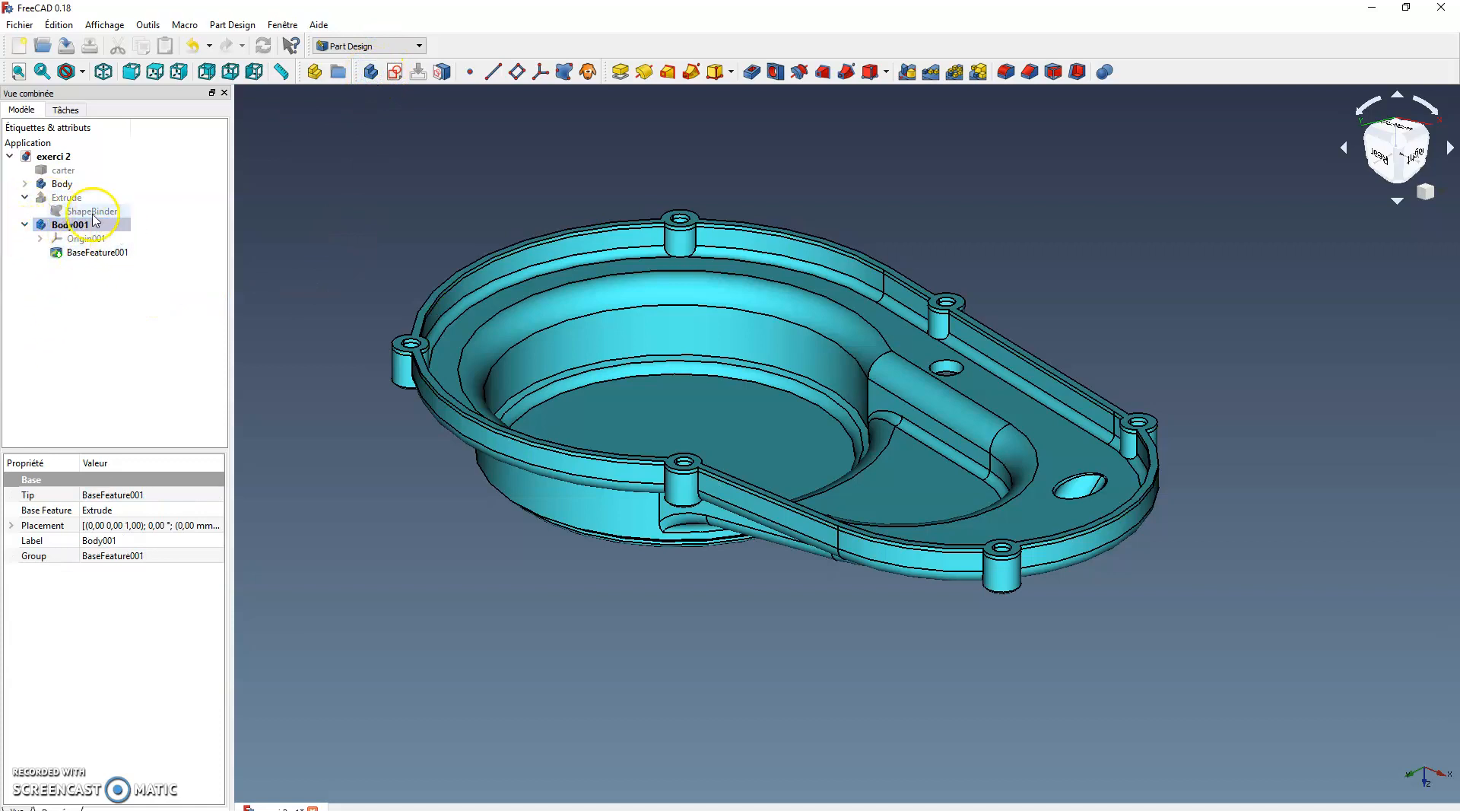
Step: Rename the base feature of the gasket body as "joint"
left_click(95, 255)
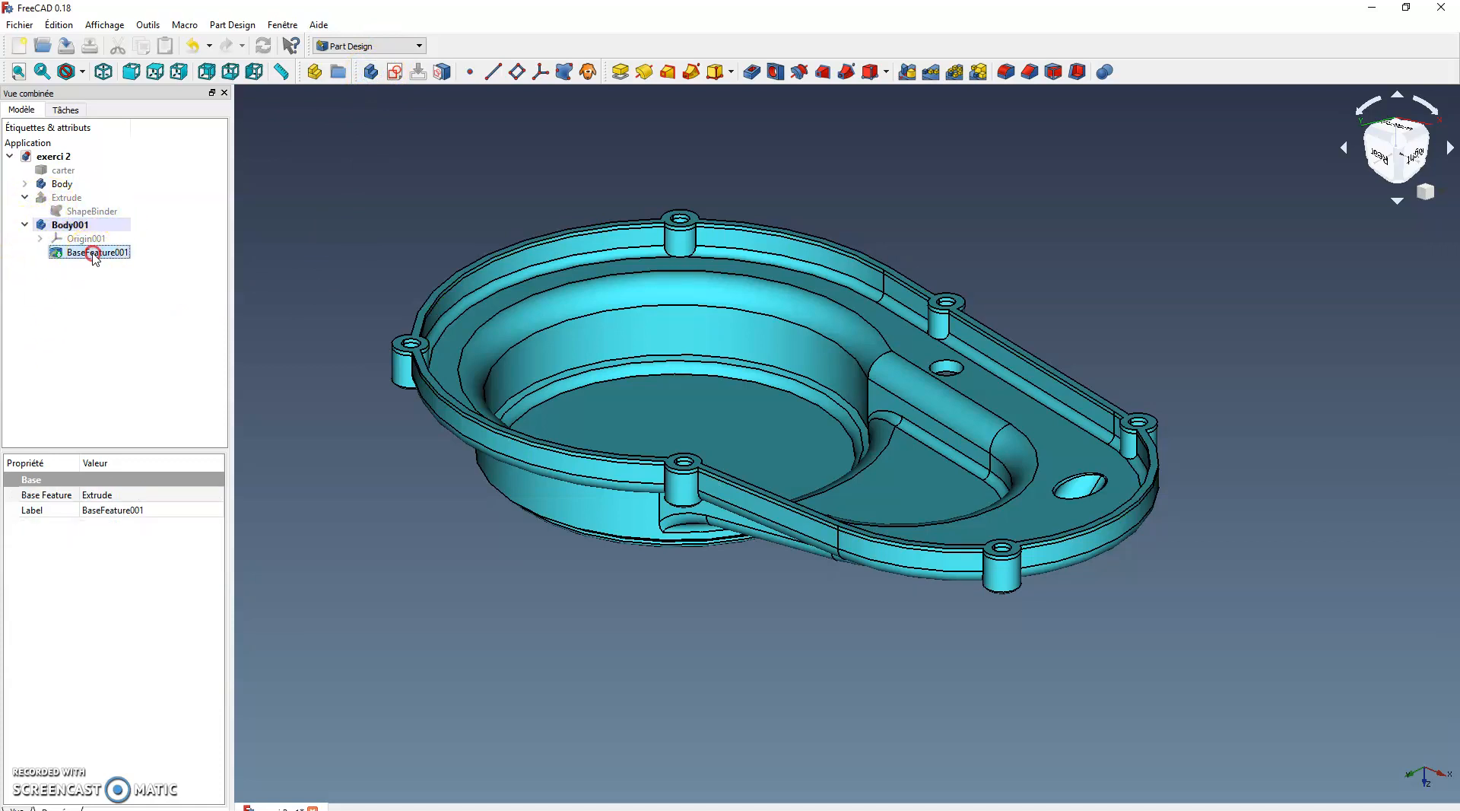
right_click(95, 255)
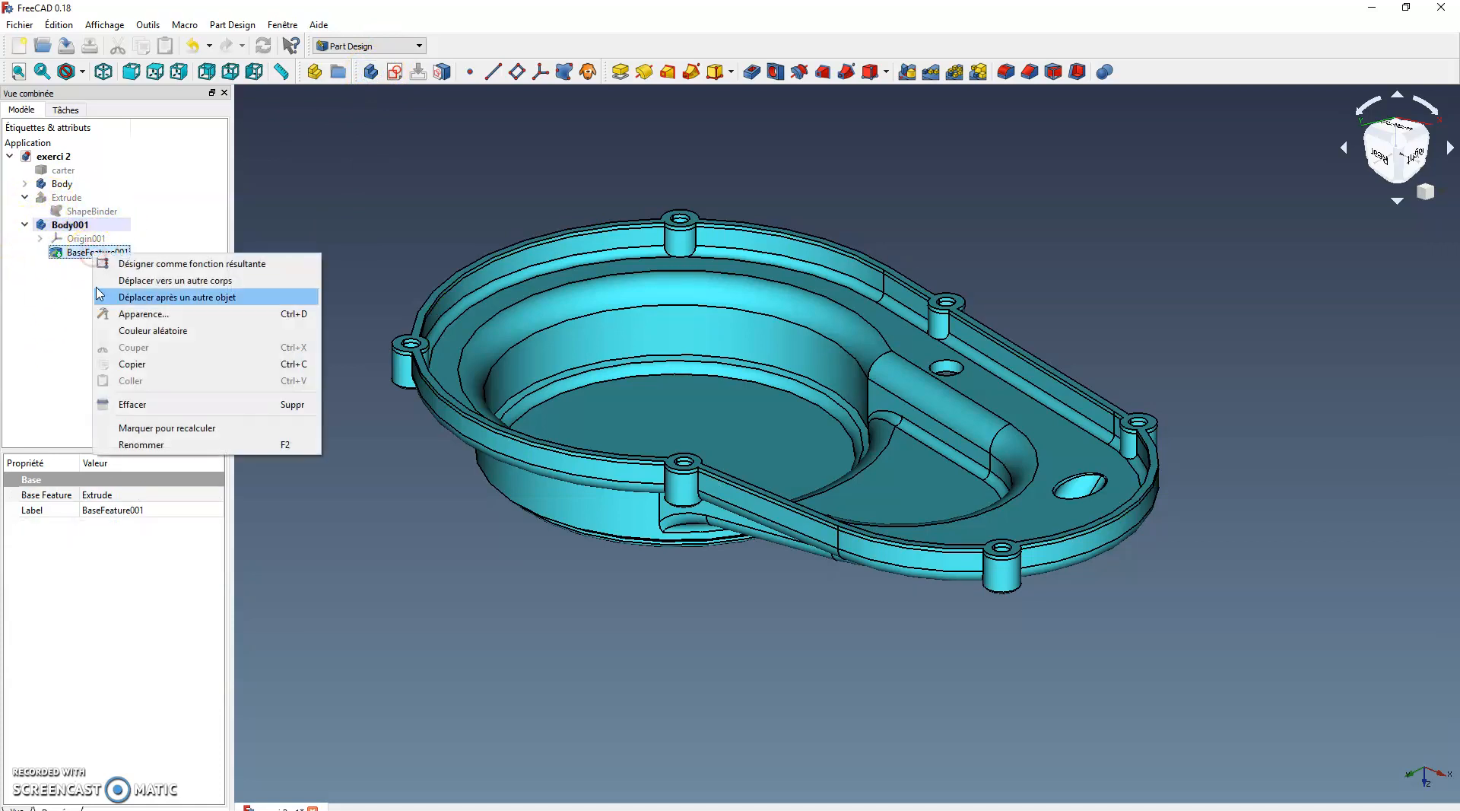
left_click(107, 445)
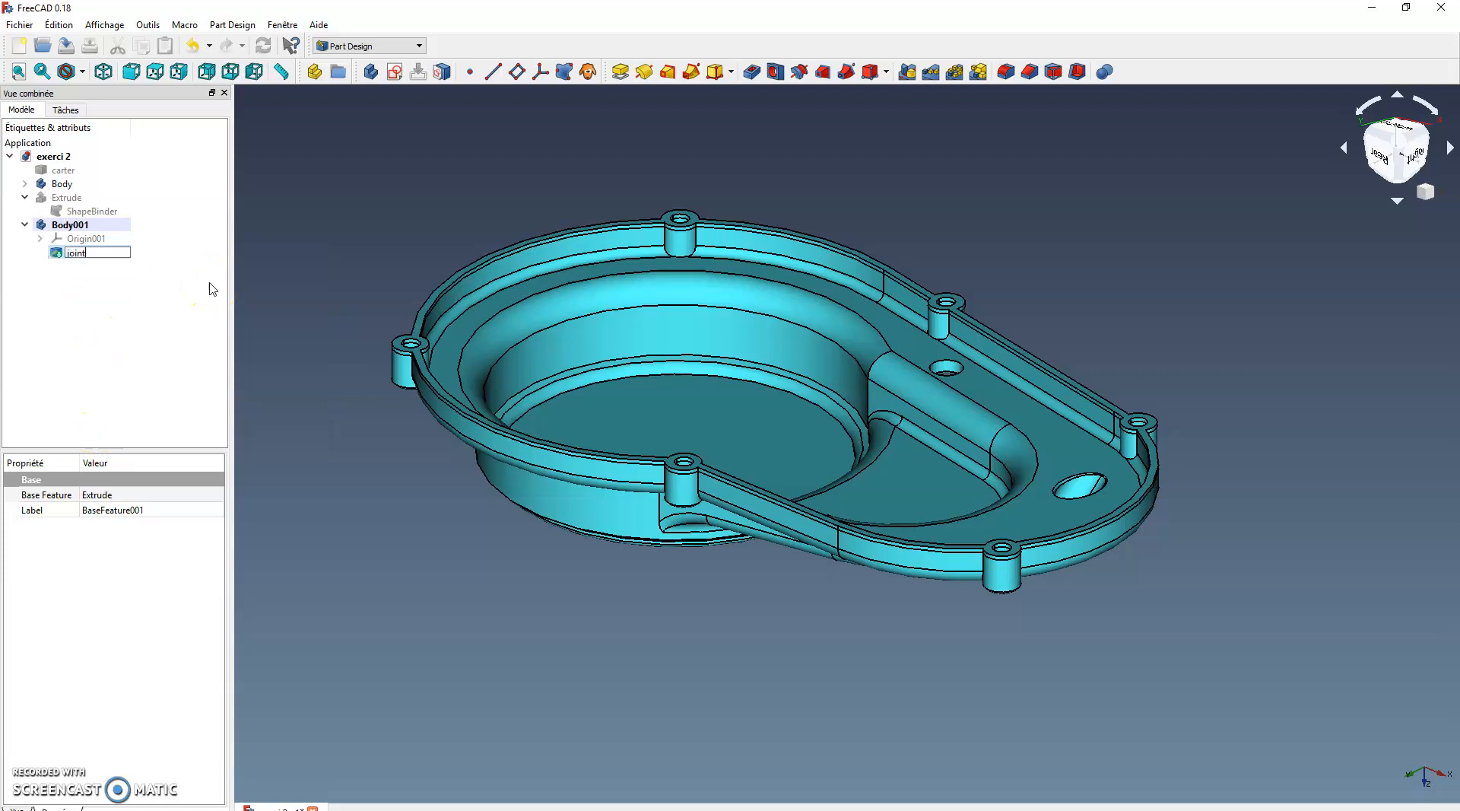
left_click(163, 358)
Step: Hide the gasket body and make the body containing the clutch cover active
middle_click_drag(581, 571, 420, 423)
left_click(70, 224)
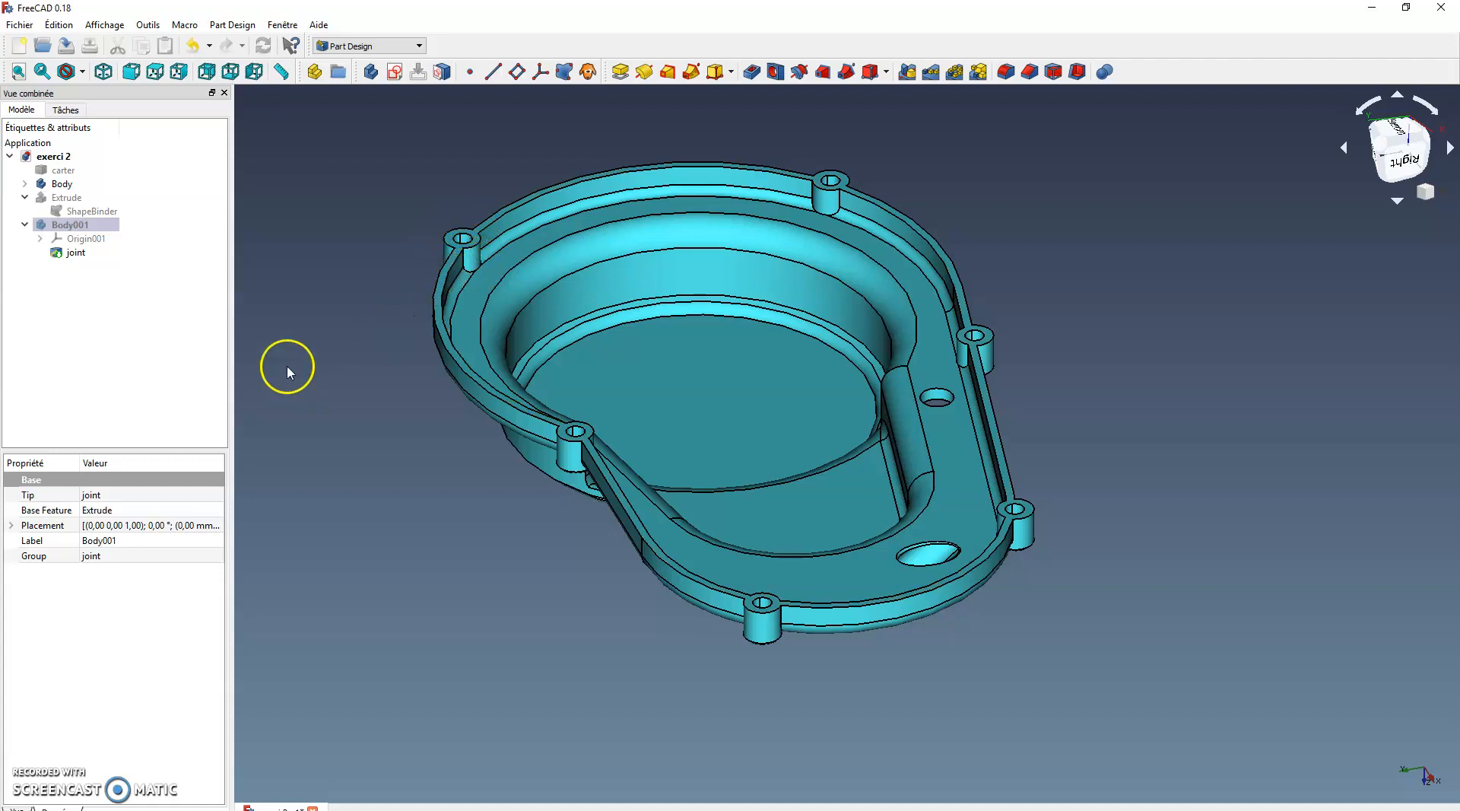
middle_click_drag(380, 375, 328, 407)
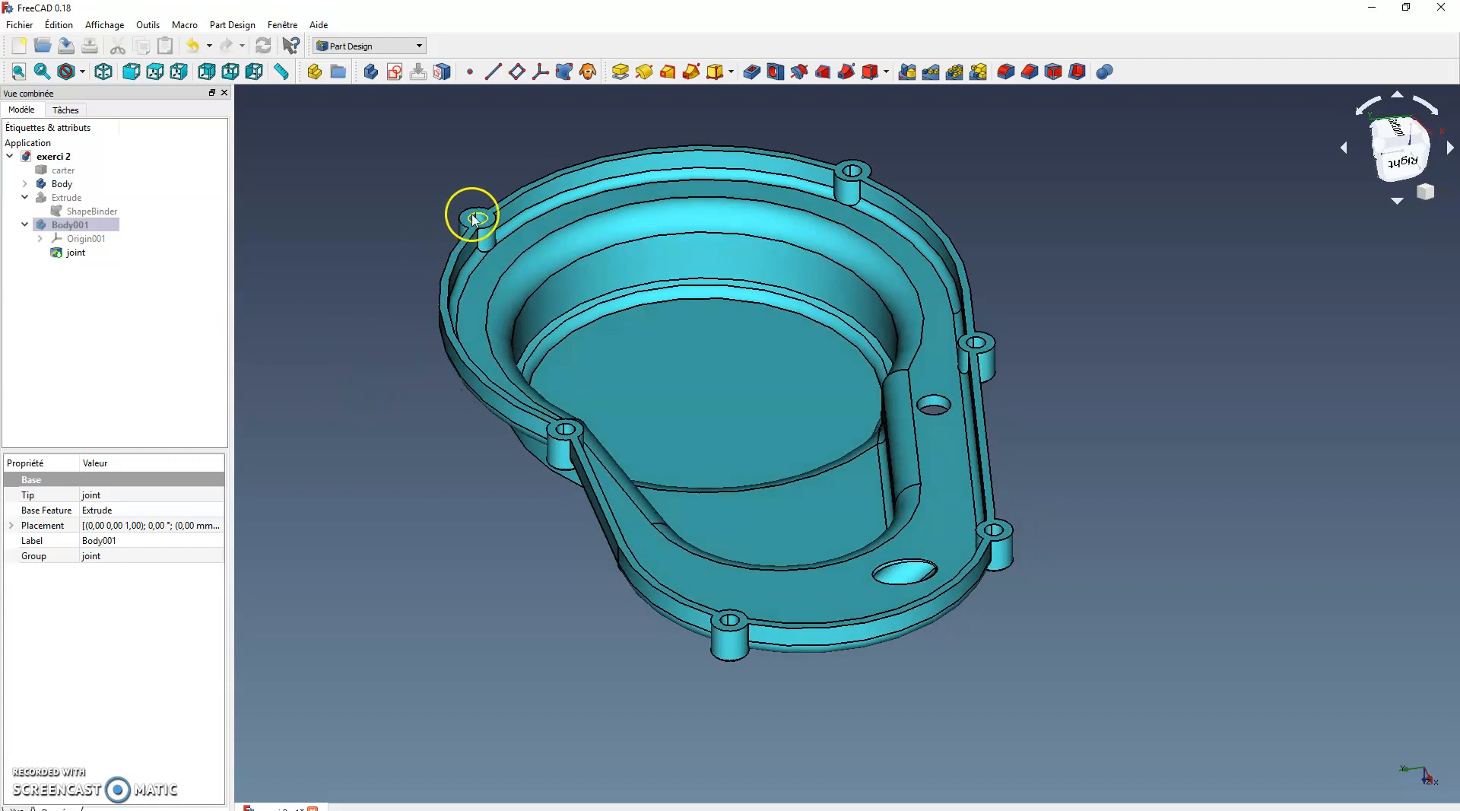
left_click(68, 199)
double_click(62, 184)
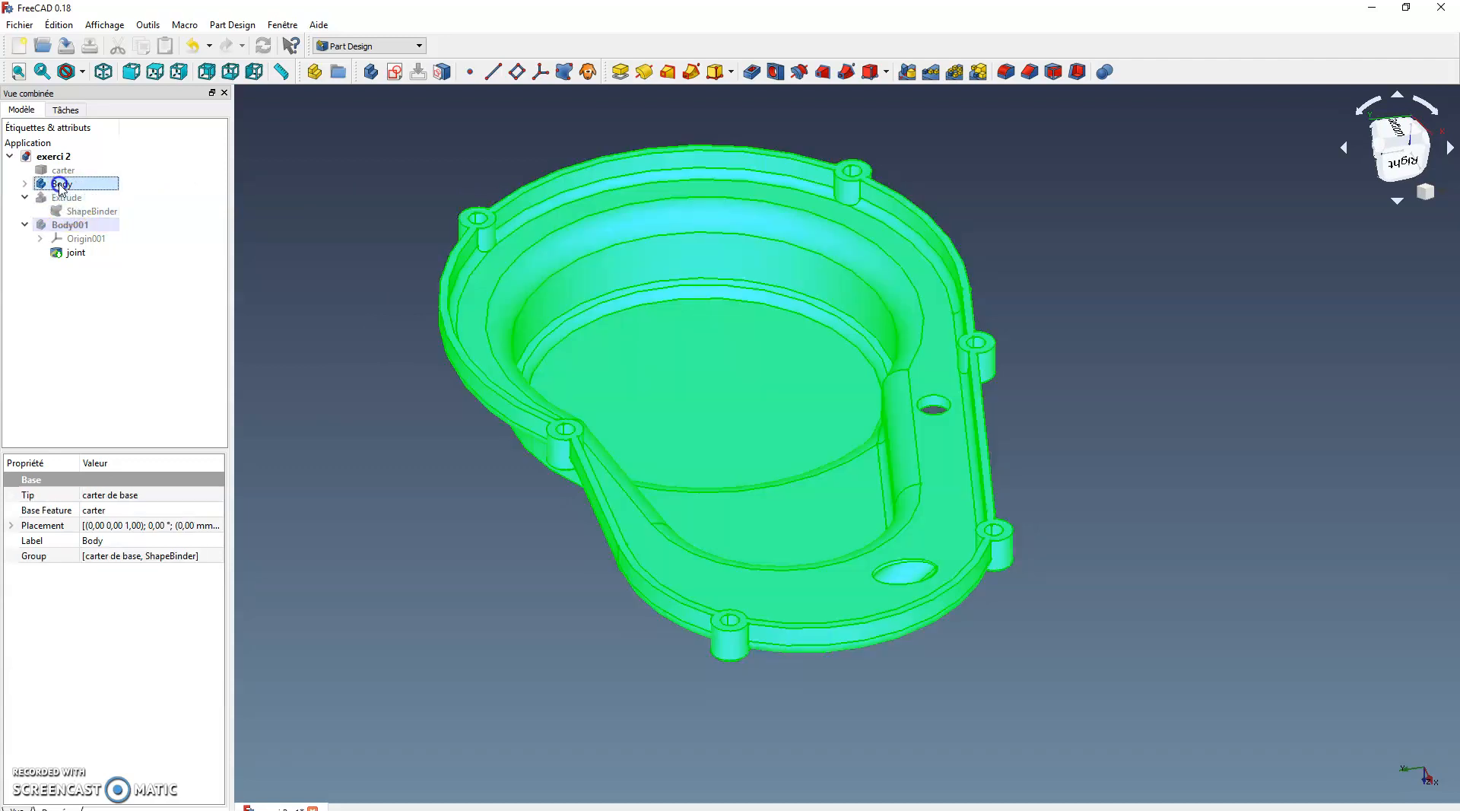
left_click(360, 214)
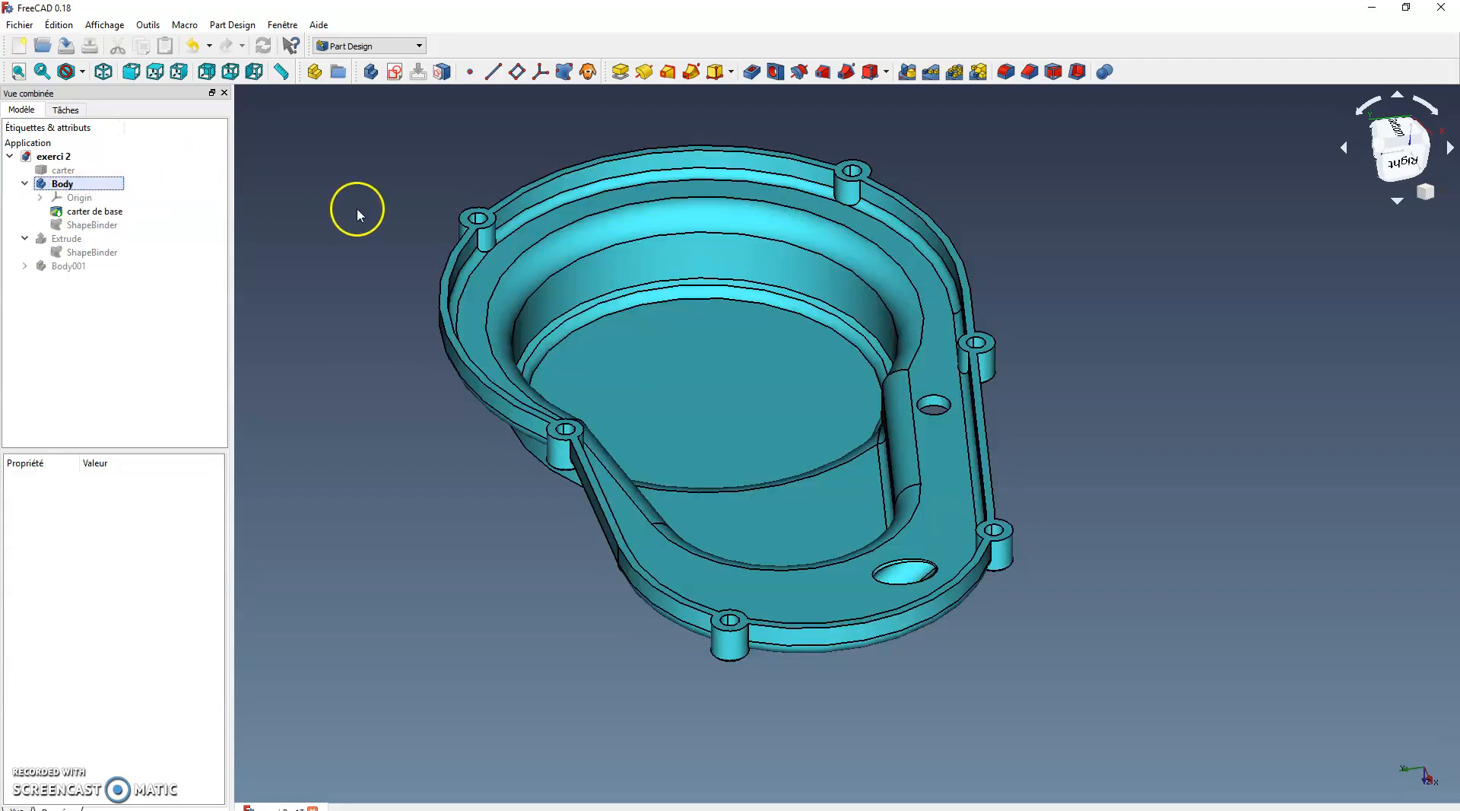
Step: Select the cover's flat rim face together with the inner wall and boss faces along the first stretch of the rim
left_click(471, 232)
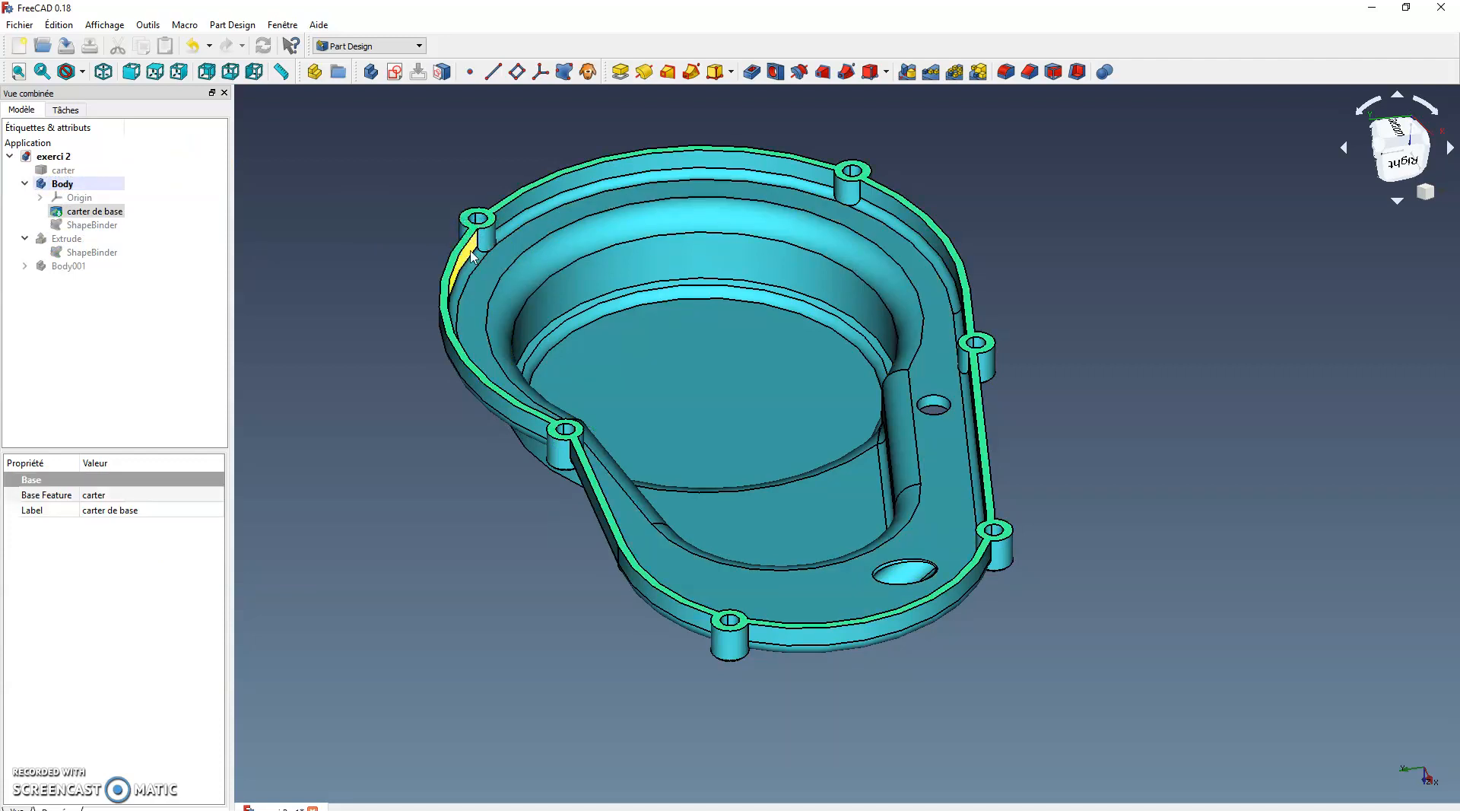
left_click(493, 243)
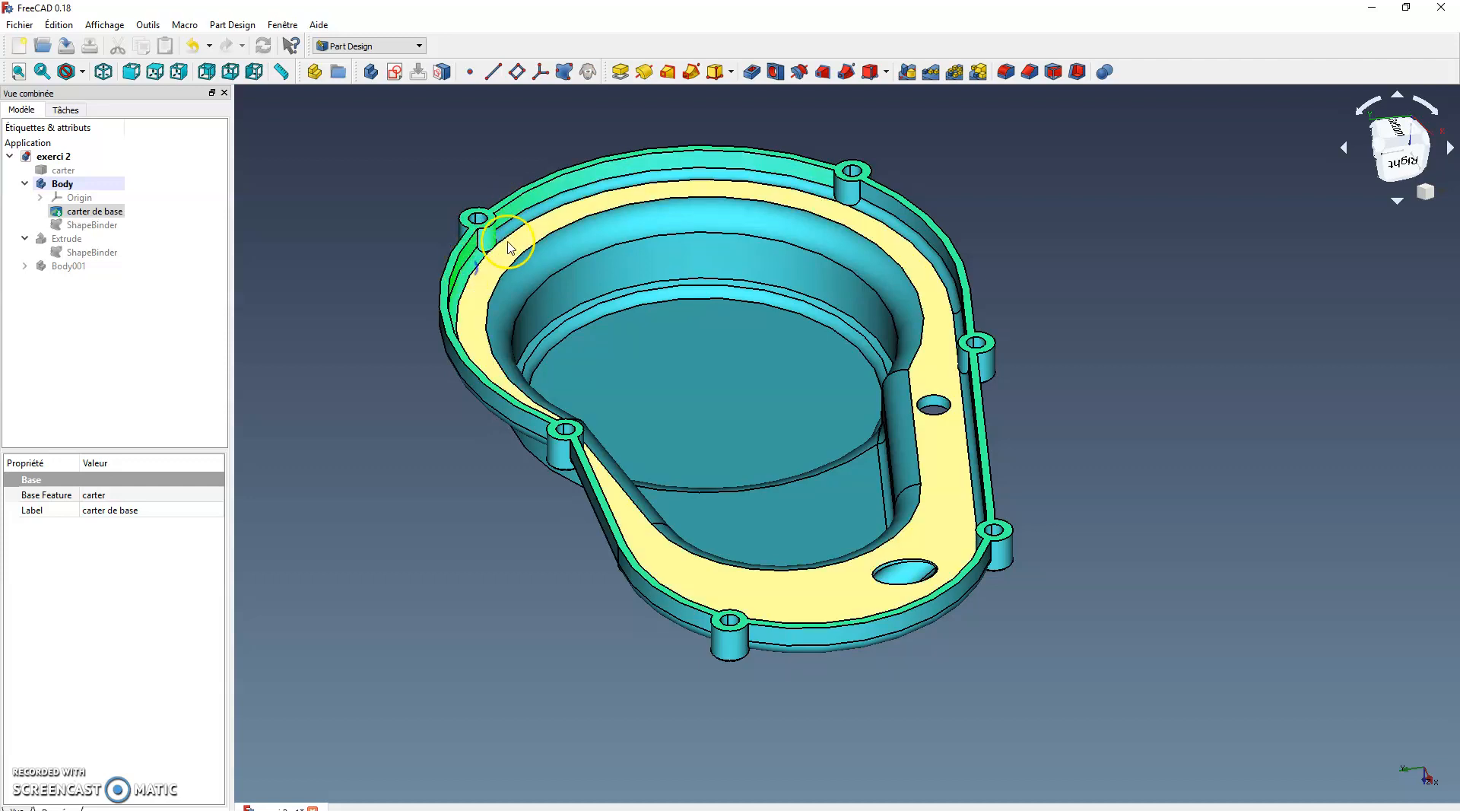
middle_click_drag(391, 548, 587, 539)
left_click(642, 249)
middle_click_drag(466, 699, 667, 733)
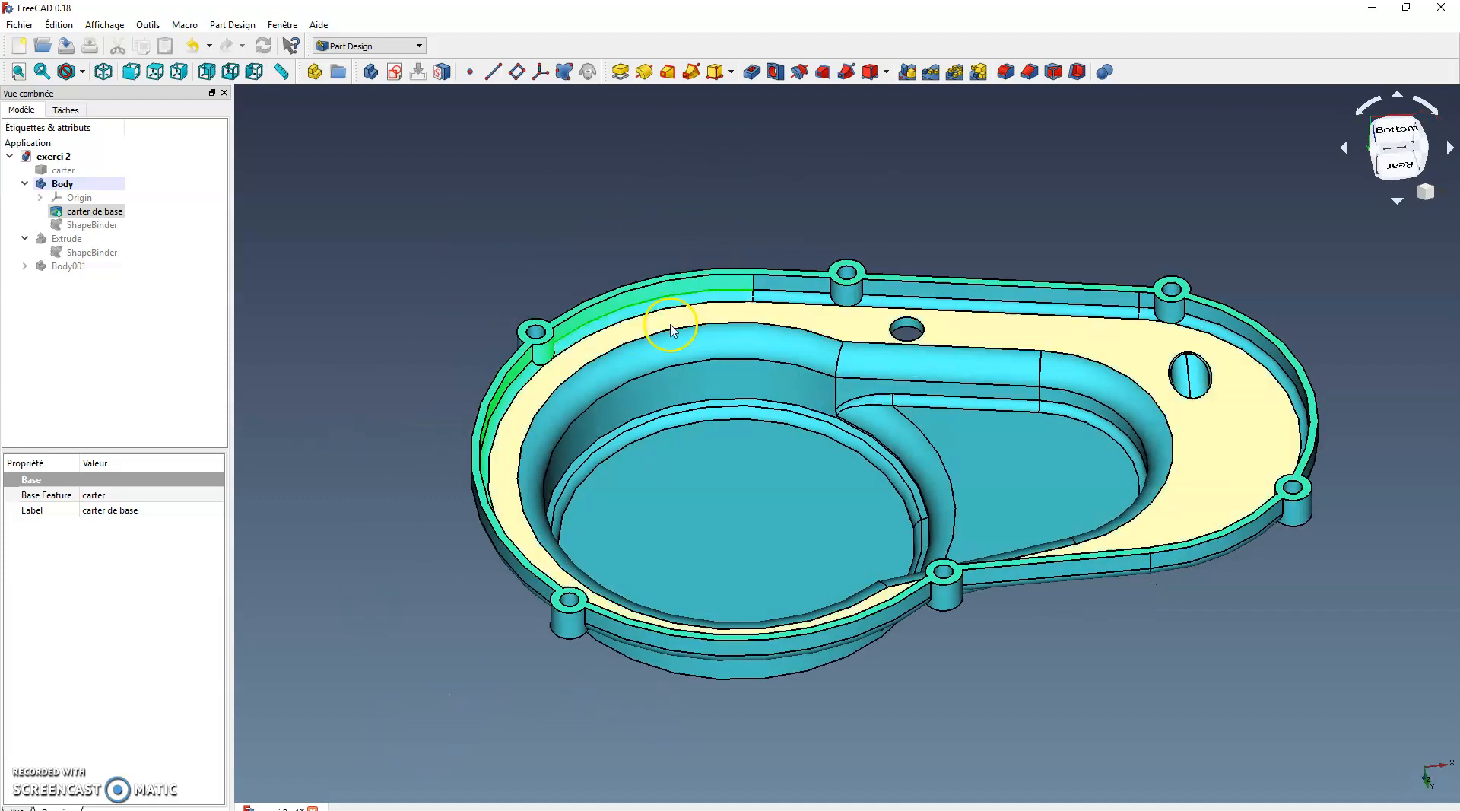
middle_click_drag(365, 283, 532, 309)
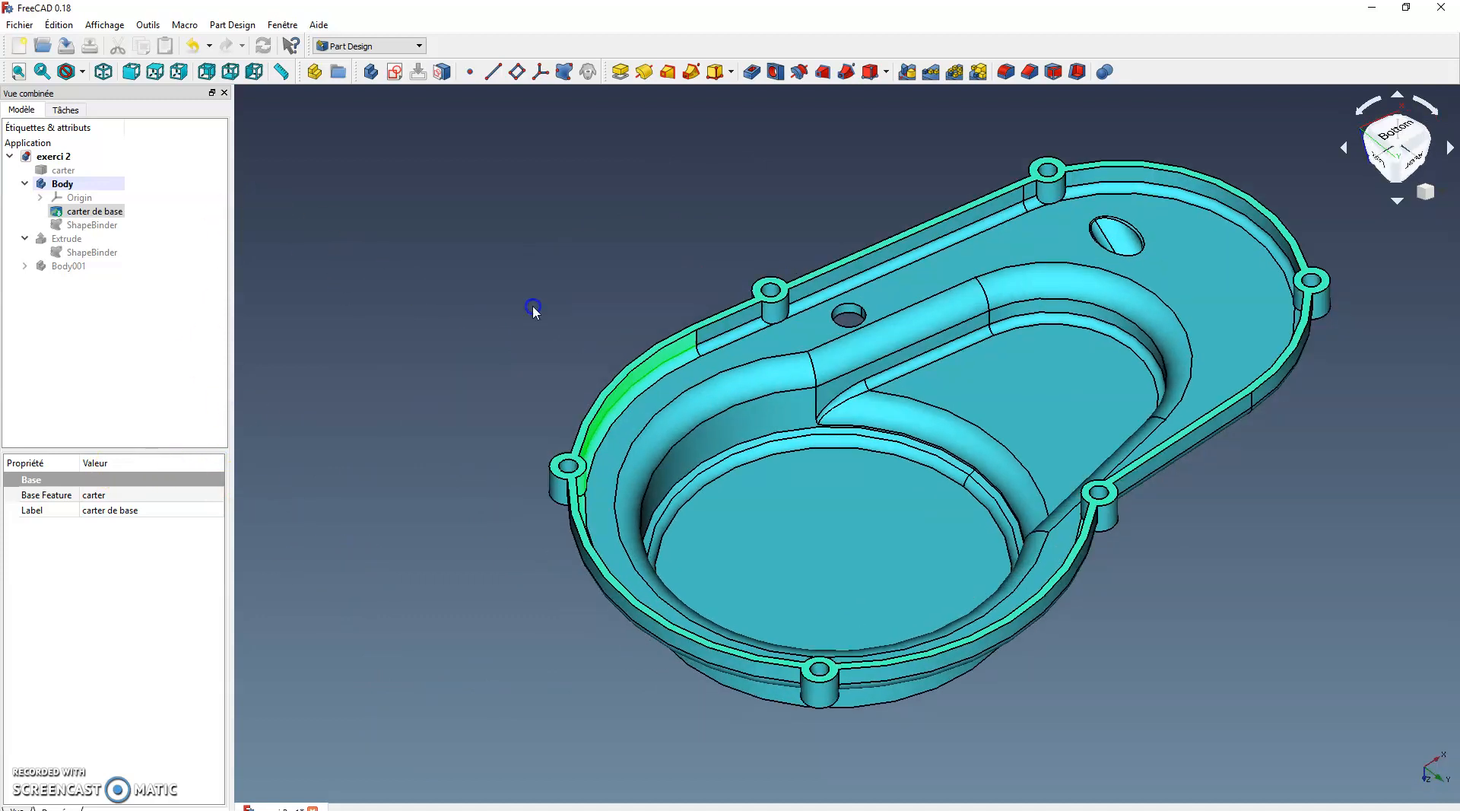
left_click(739, 328, "ctrl")
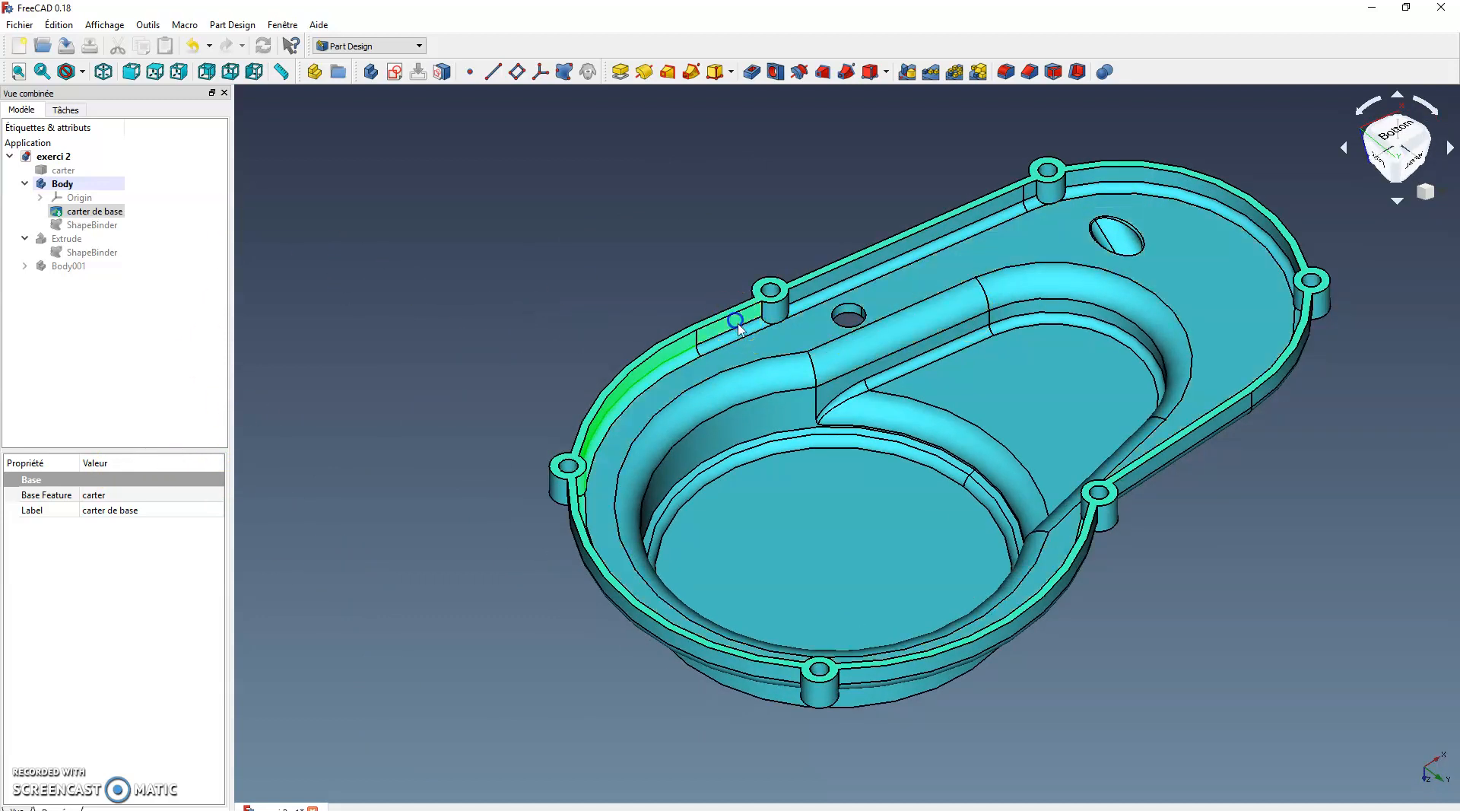
left_click(810, 289, "ctrl")
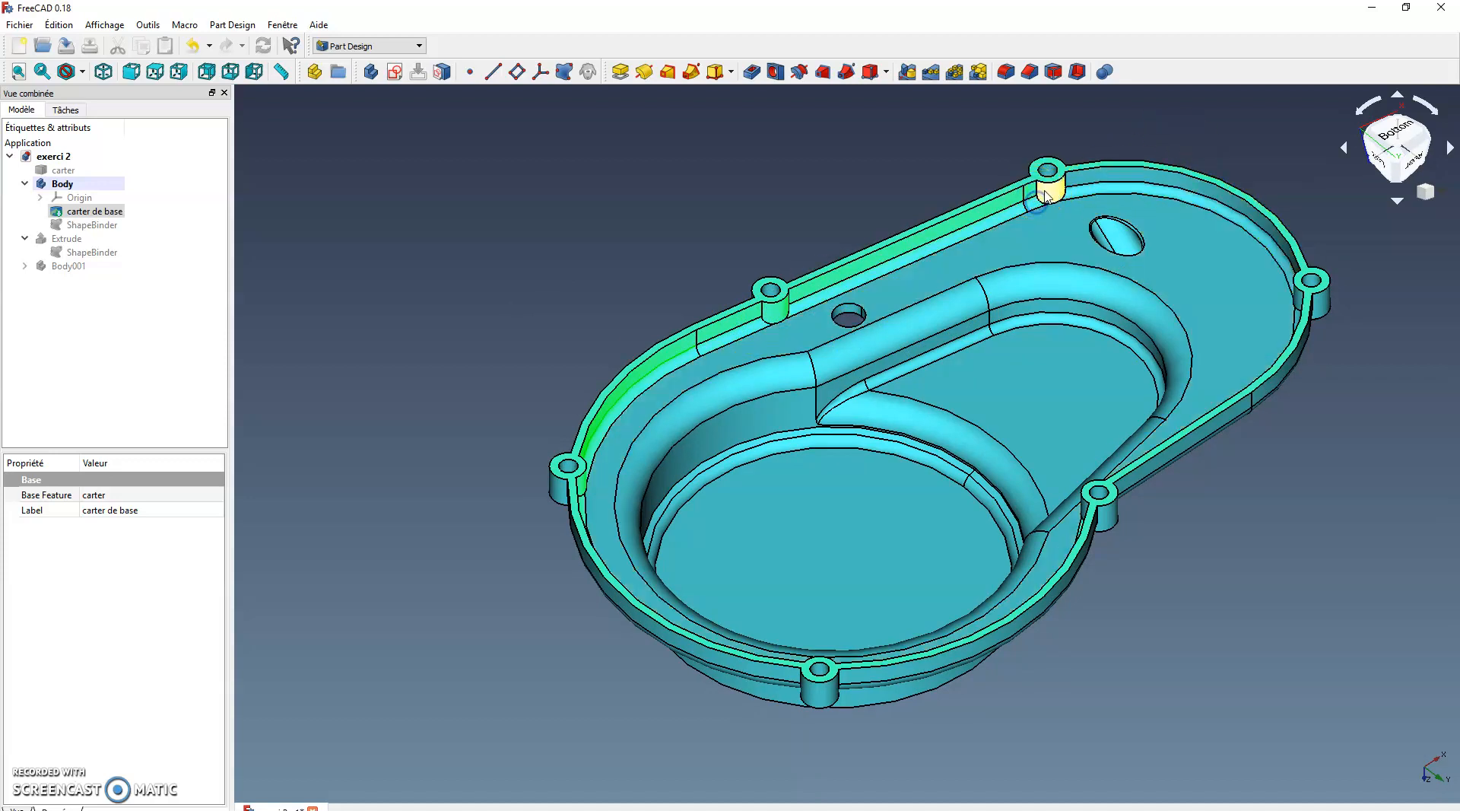
left_click(1109, 181, "ctrl")
Step: Add the remaining inner wall and boss faces around the rim to the selection and create a shape binder from all selected faces
middle_click_drag(551, 235, 714, 215)
left_click(753, 211, "ctrl")
left_click(781, 221, "ctrl")
left_click(778, 215, "ctrl")
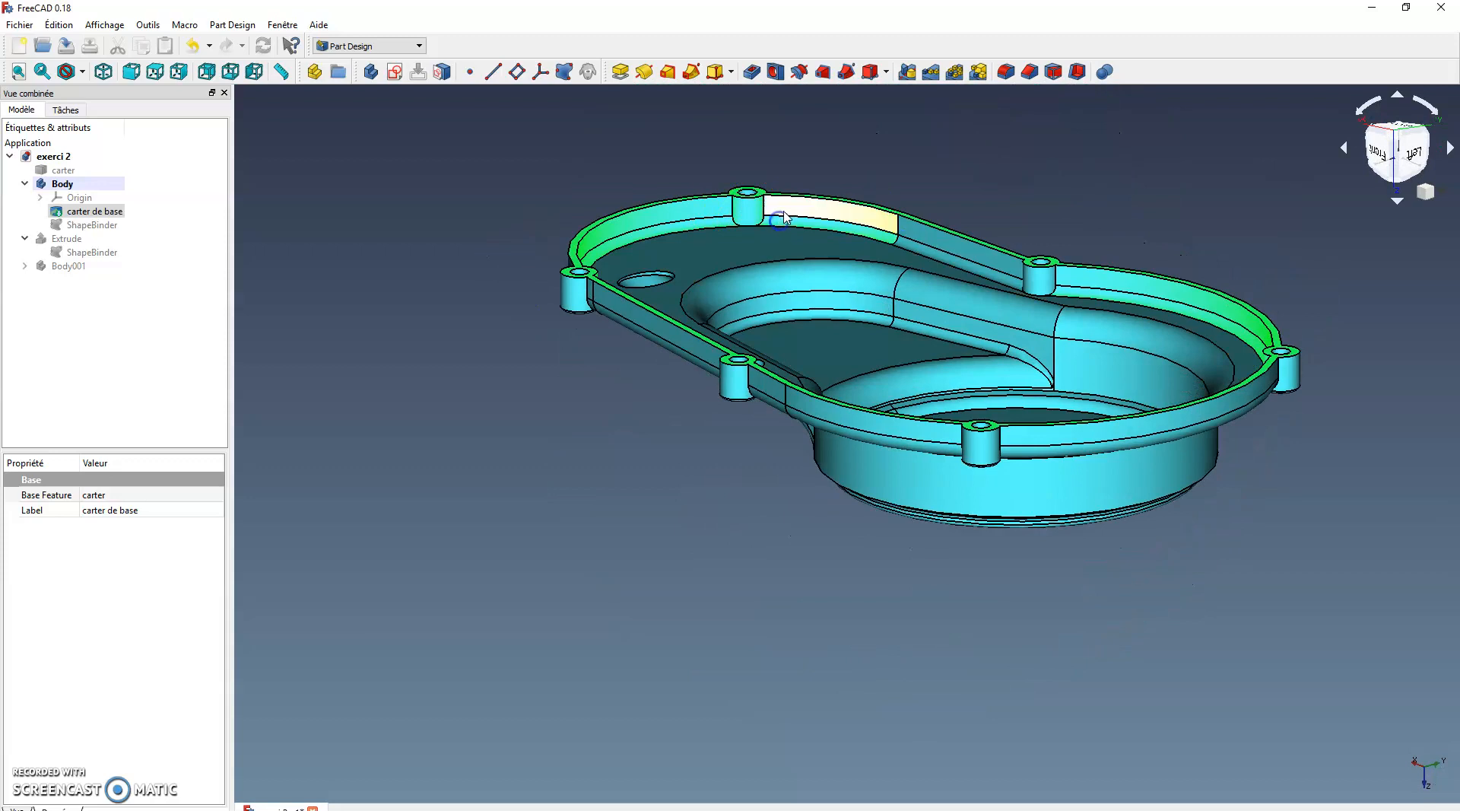
left_click(911, 236, "ctrl")
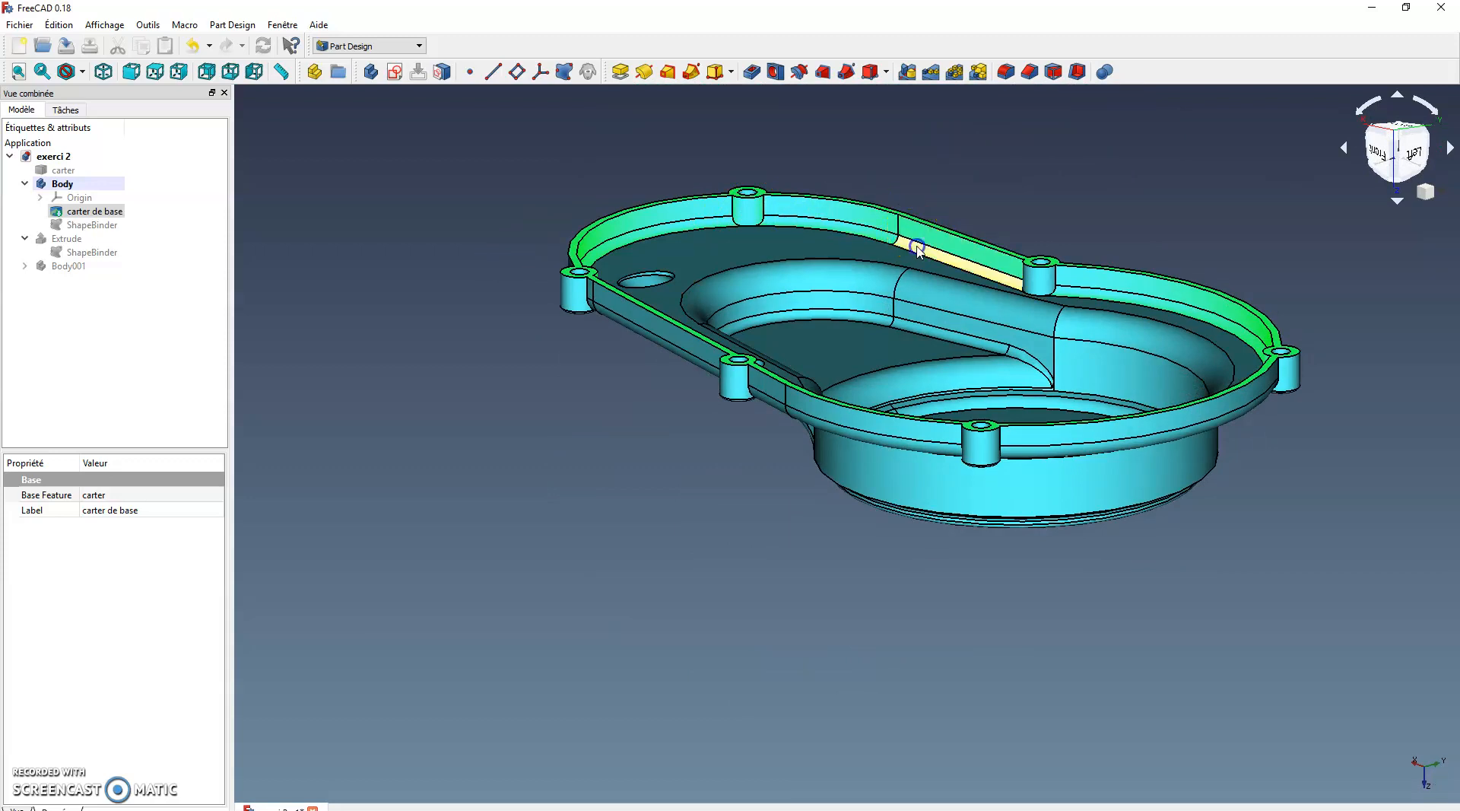
middle_click_drag(833, 532, 591, 639)
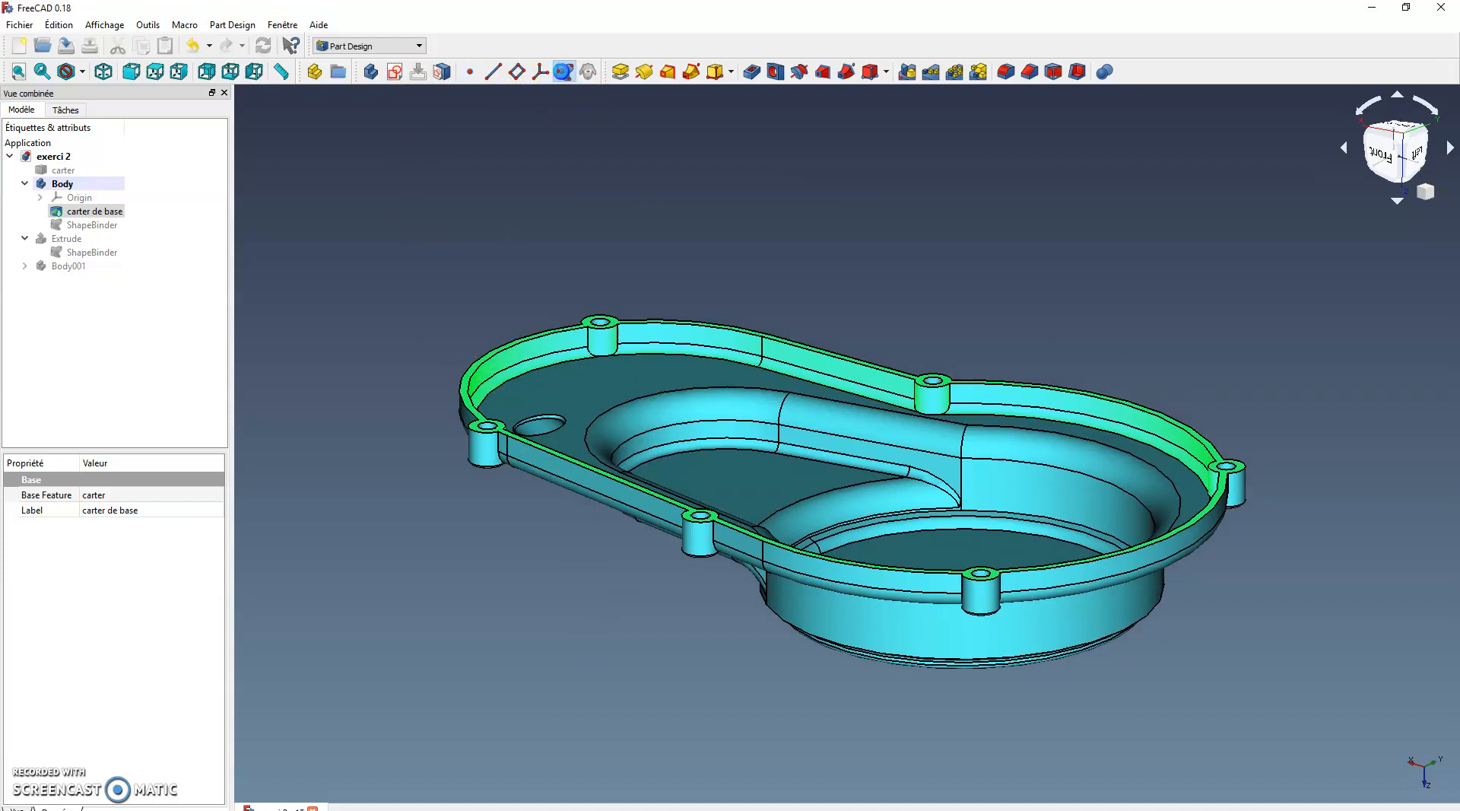
left_click(563, 71)
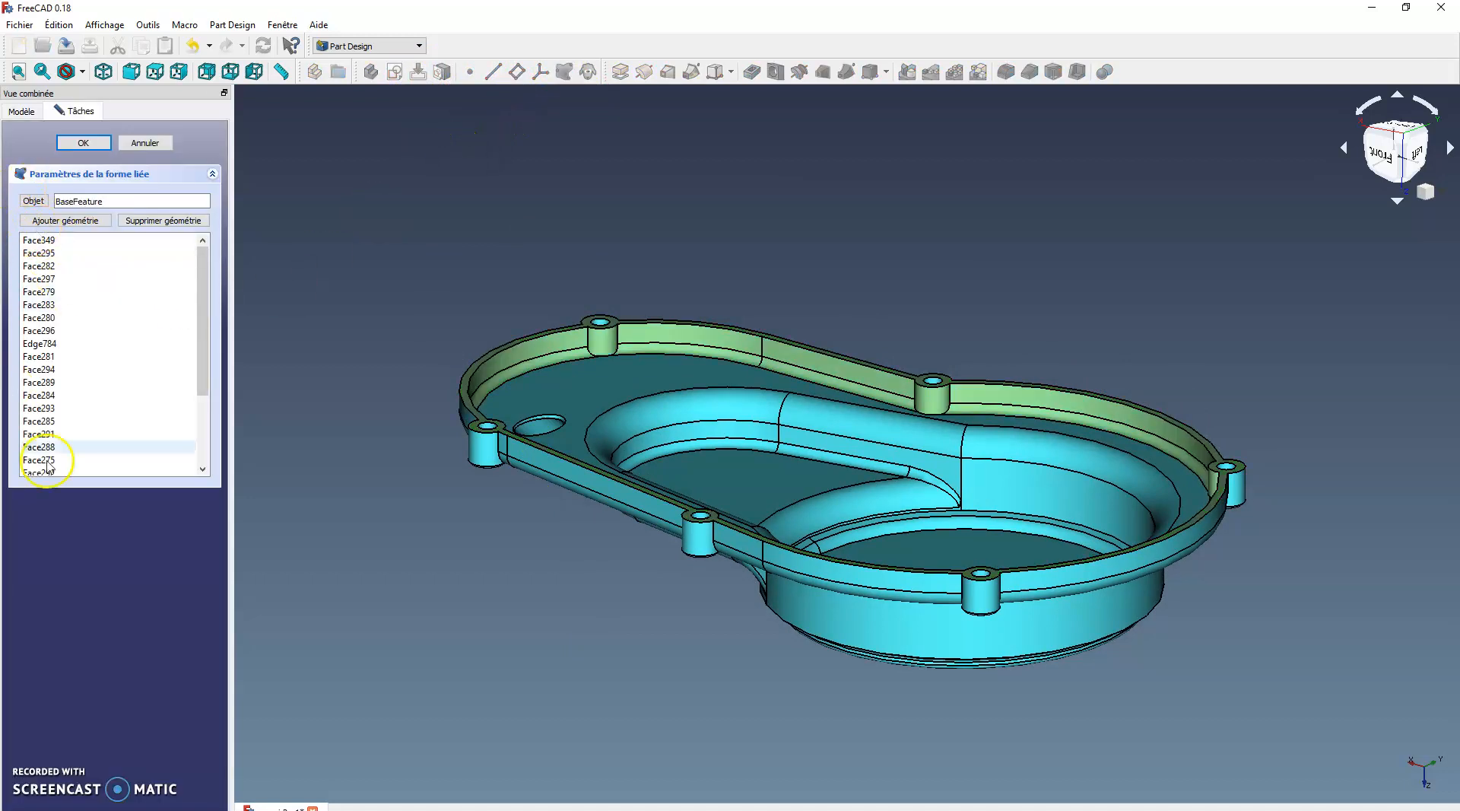
left_click(84, 142)
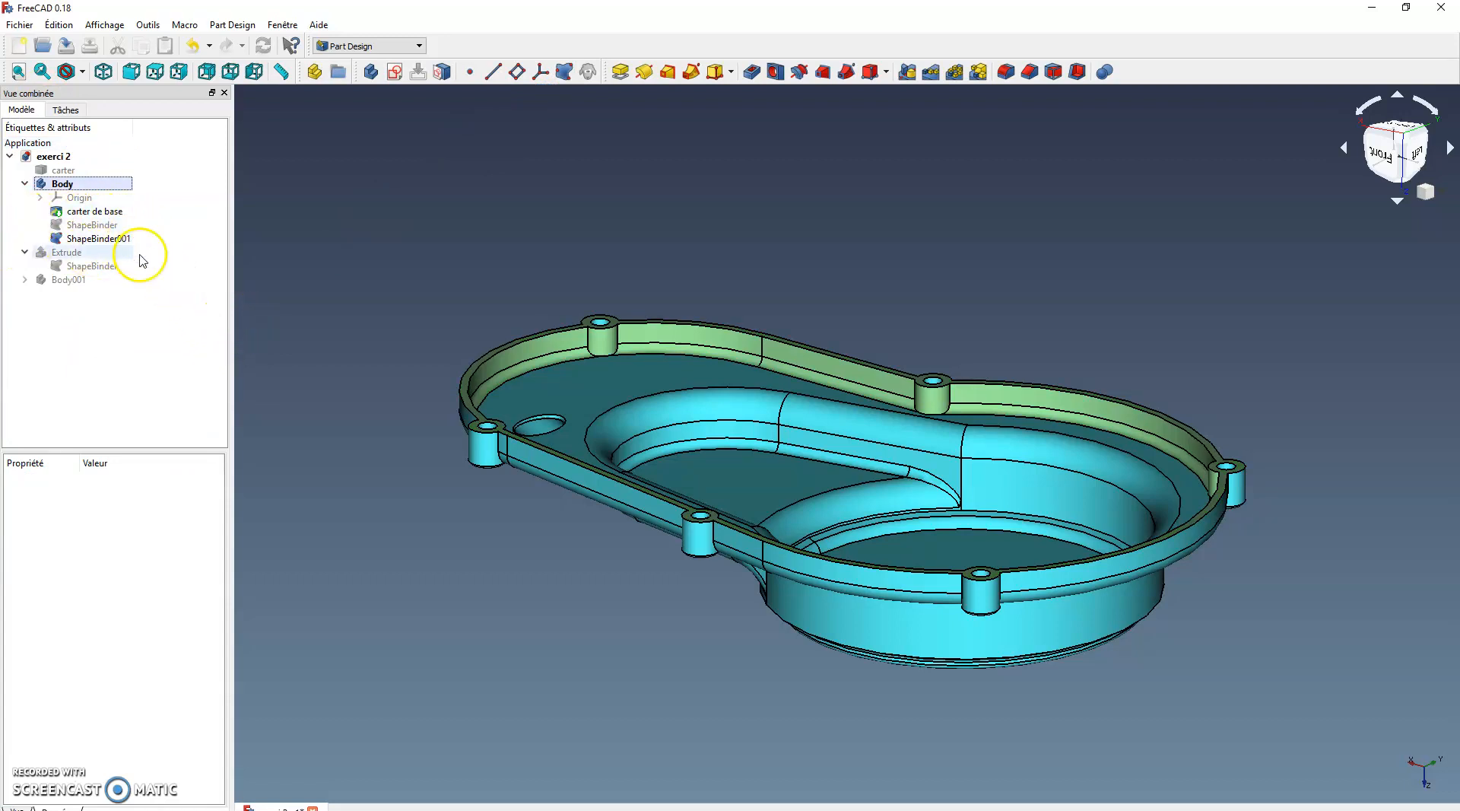
Step: Switch to the Part workbench and try to extrude the second shape binder 30 mm along its normal
left_click(101, 241)
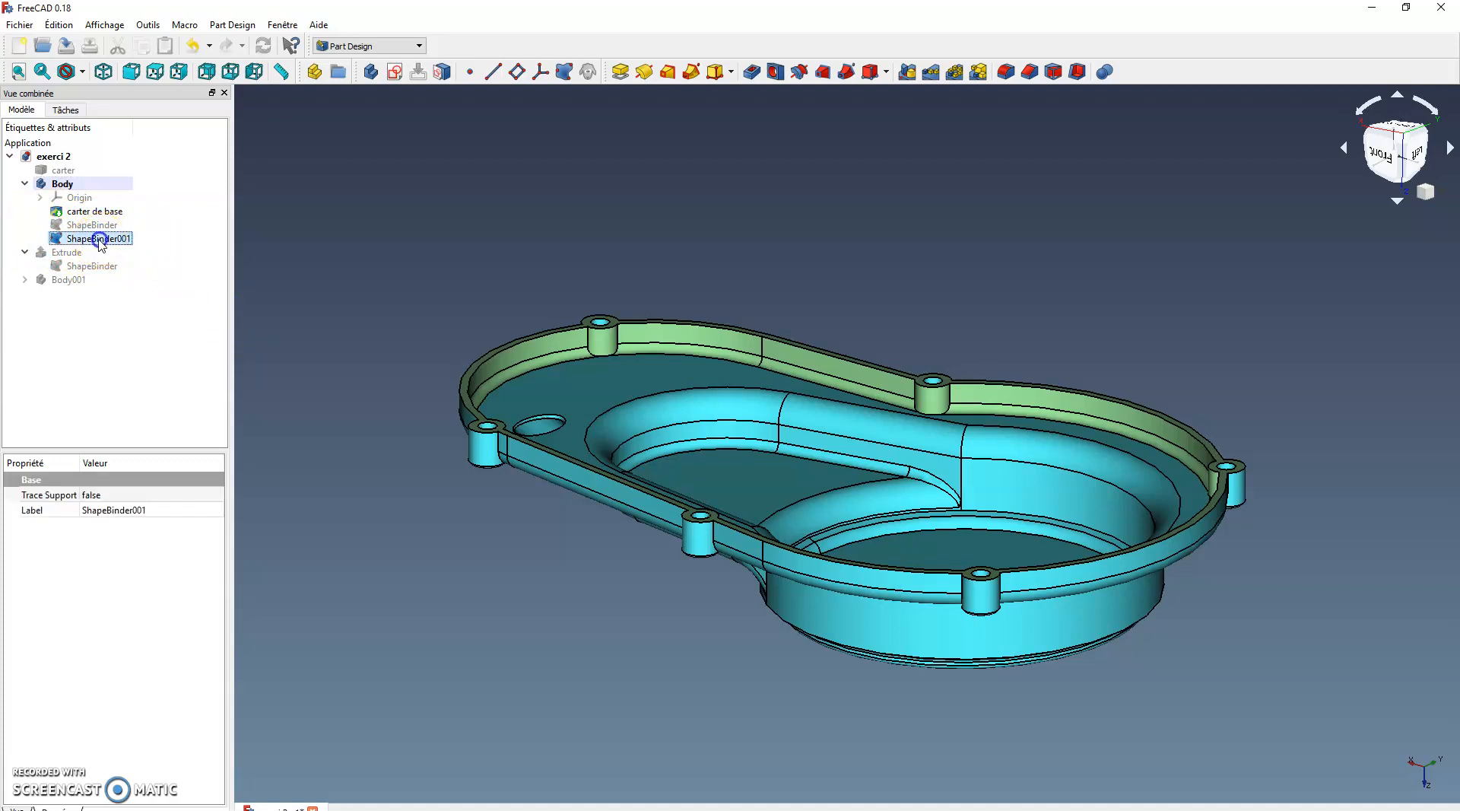
left_click(420, 46)
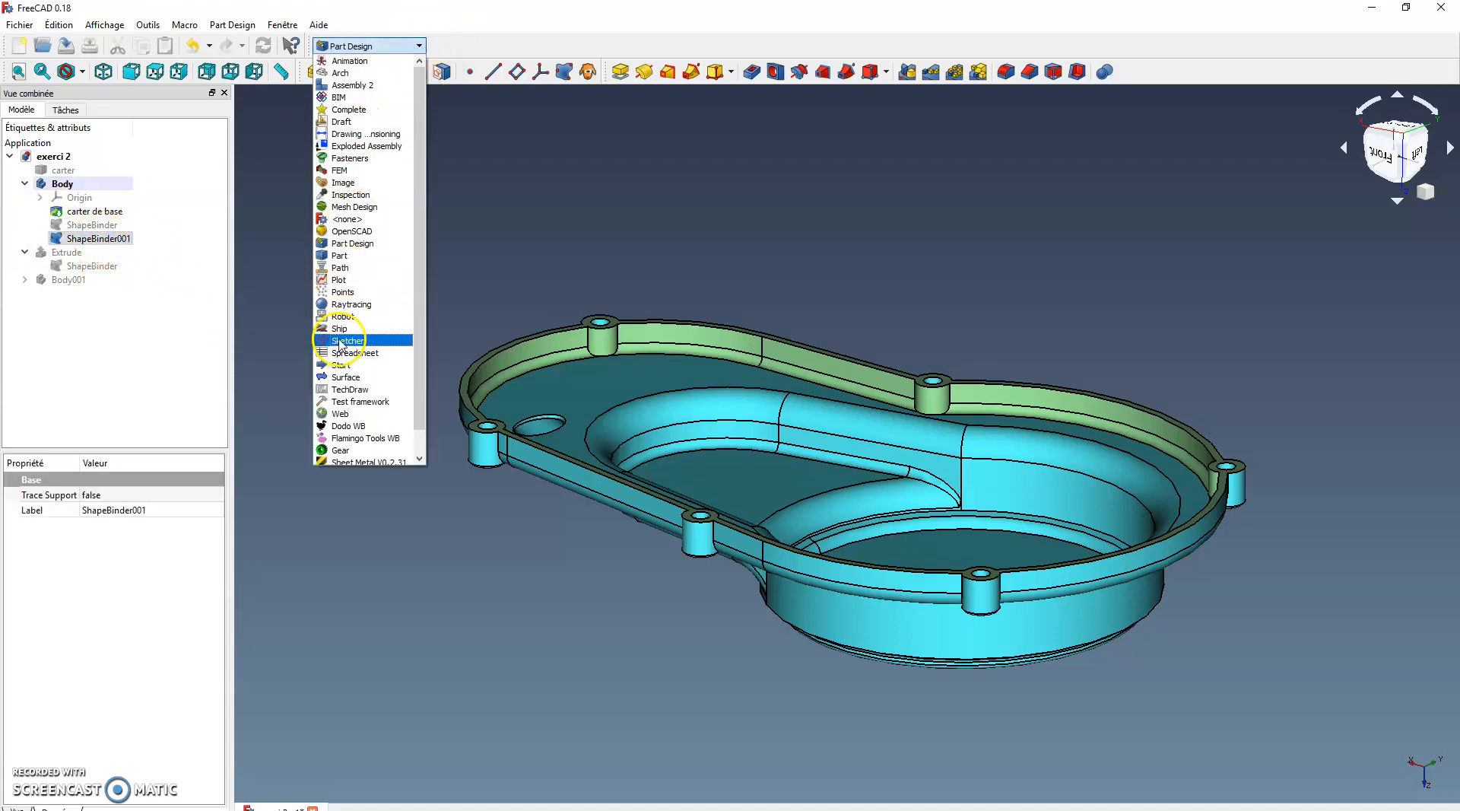
left_click(346, 256)
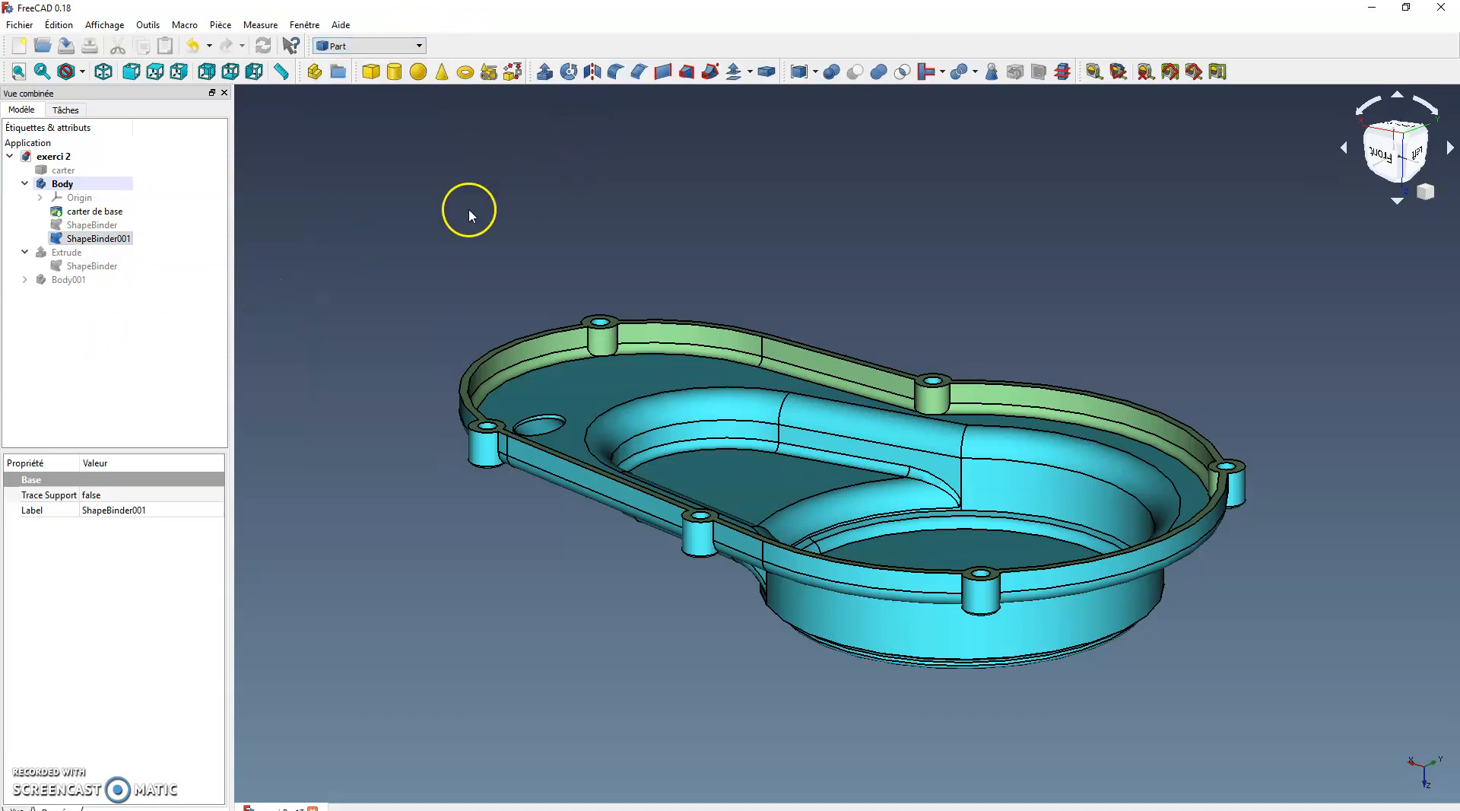
left_click(546, 72)
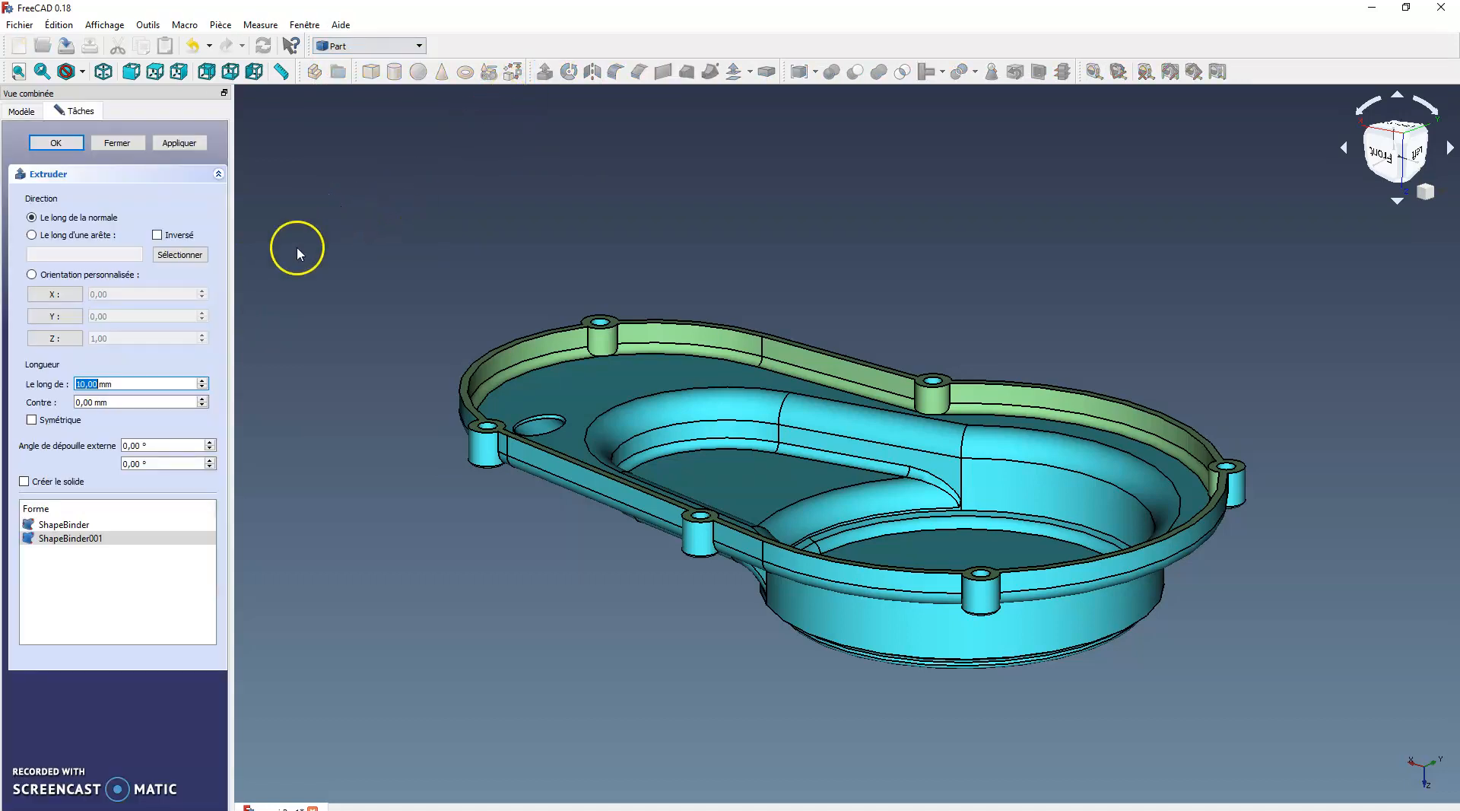
middle_click_drag(541, 672, 401, 729)
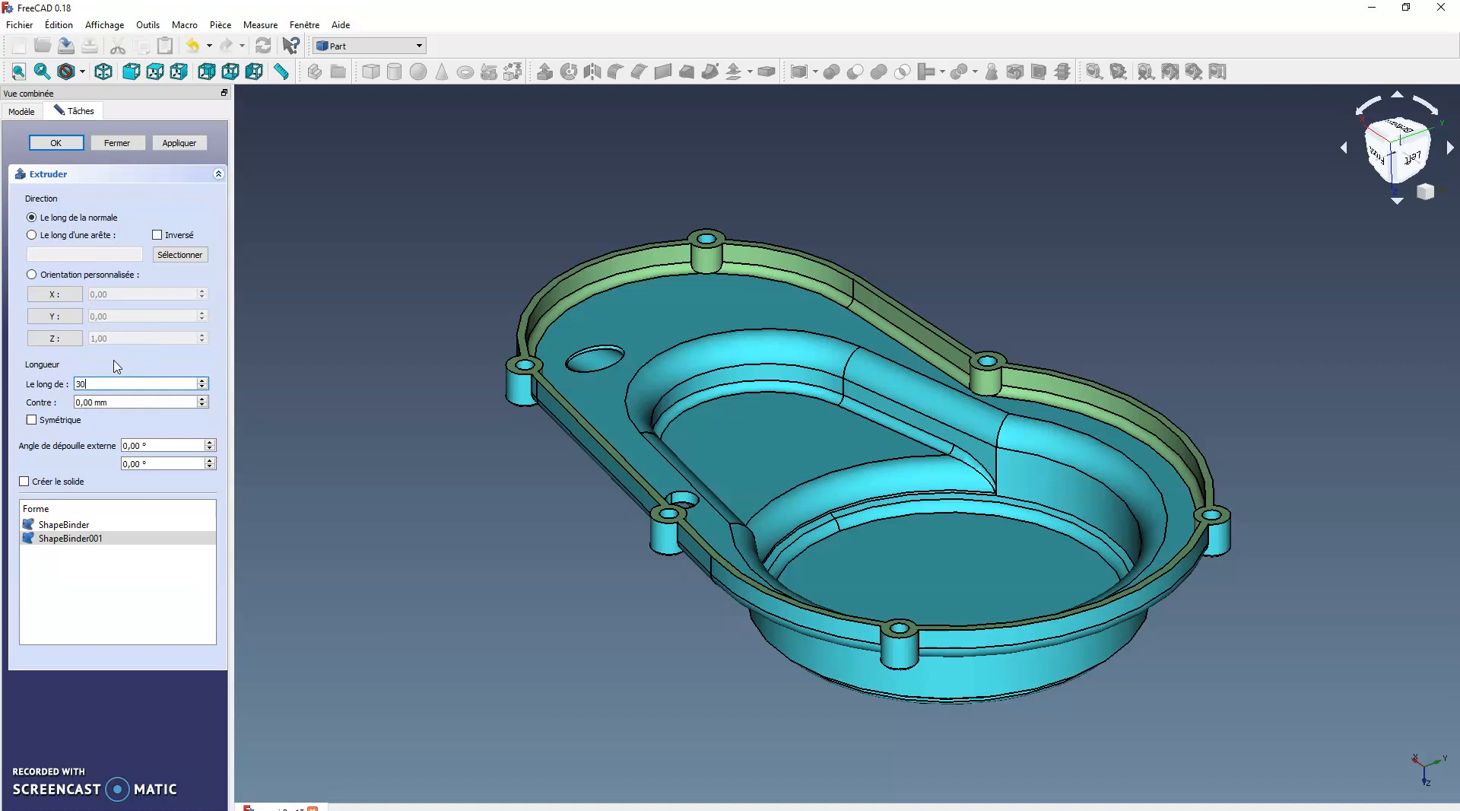
key("Return")
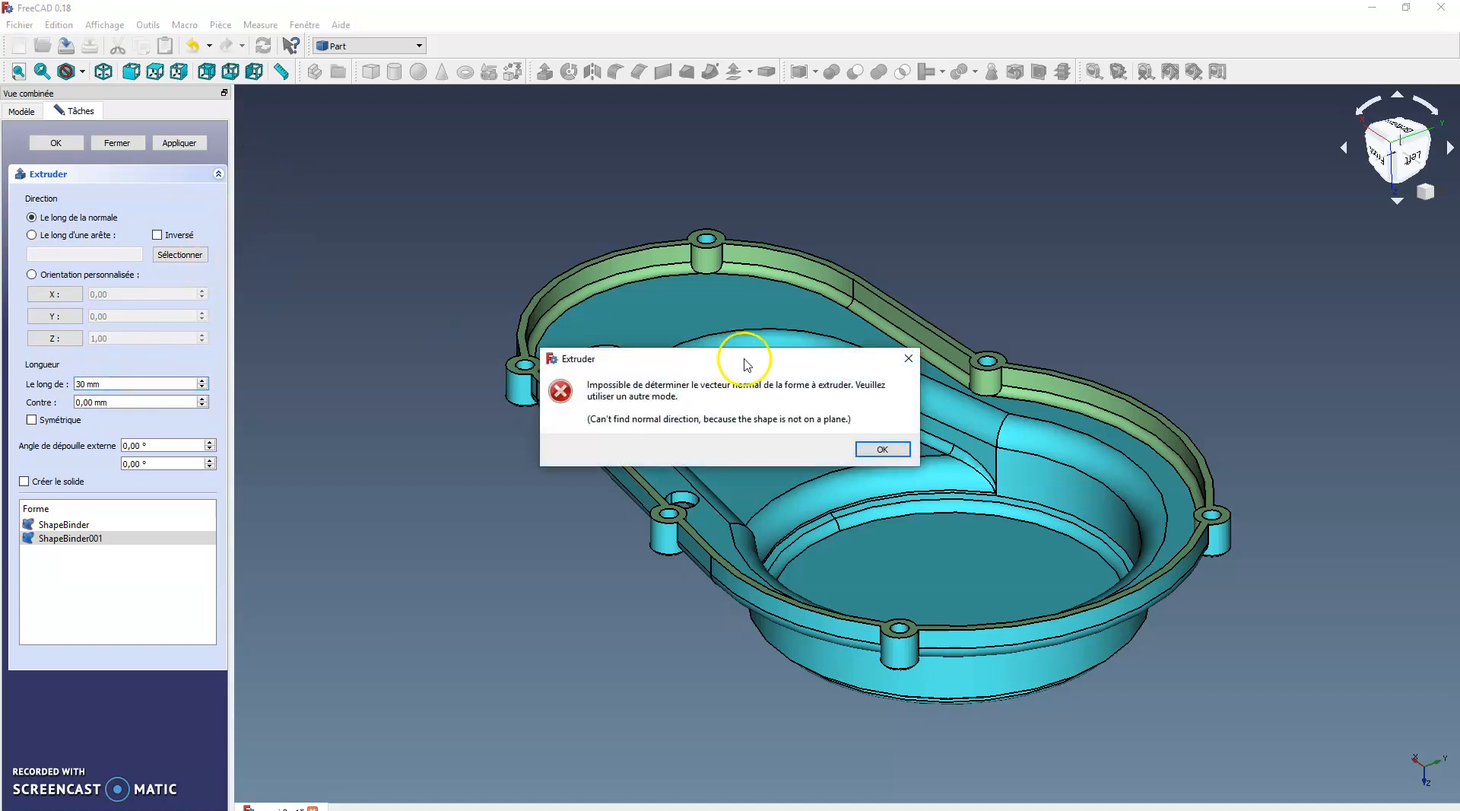
left_click(882, 450)
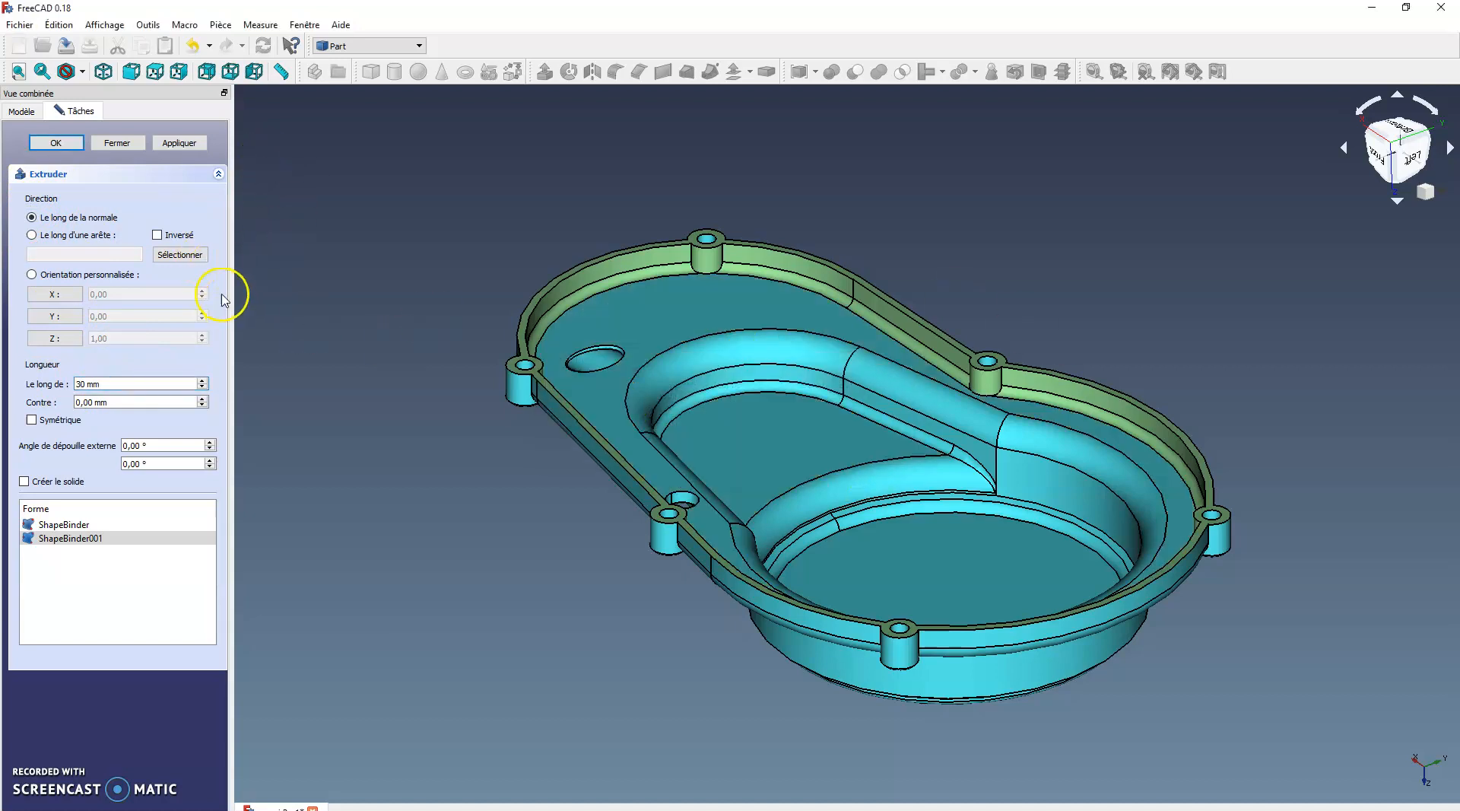
Step: Extrude the second shape binder 30 mm along a custom direction of X 0, Y 0, Z -1
left_click(32, 276)
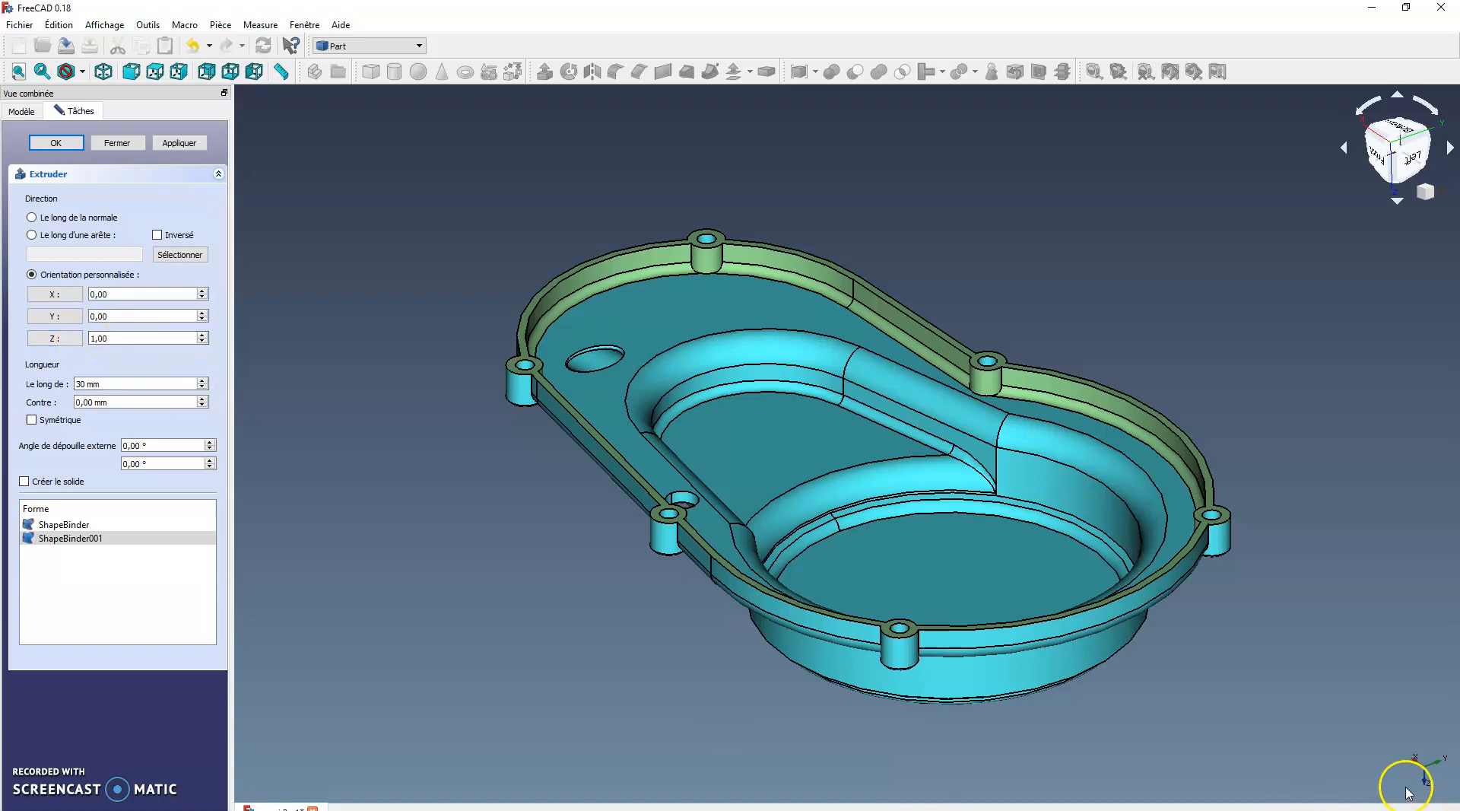
middle_click_drag(694, 685, 669, 571)
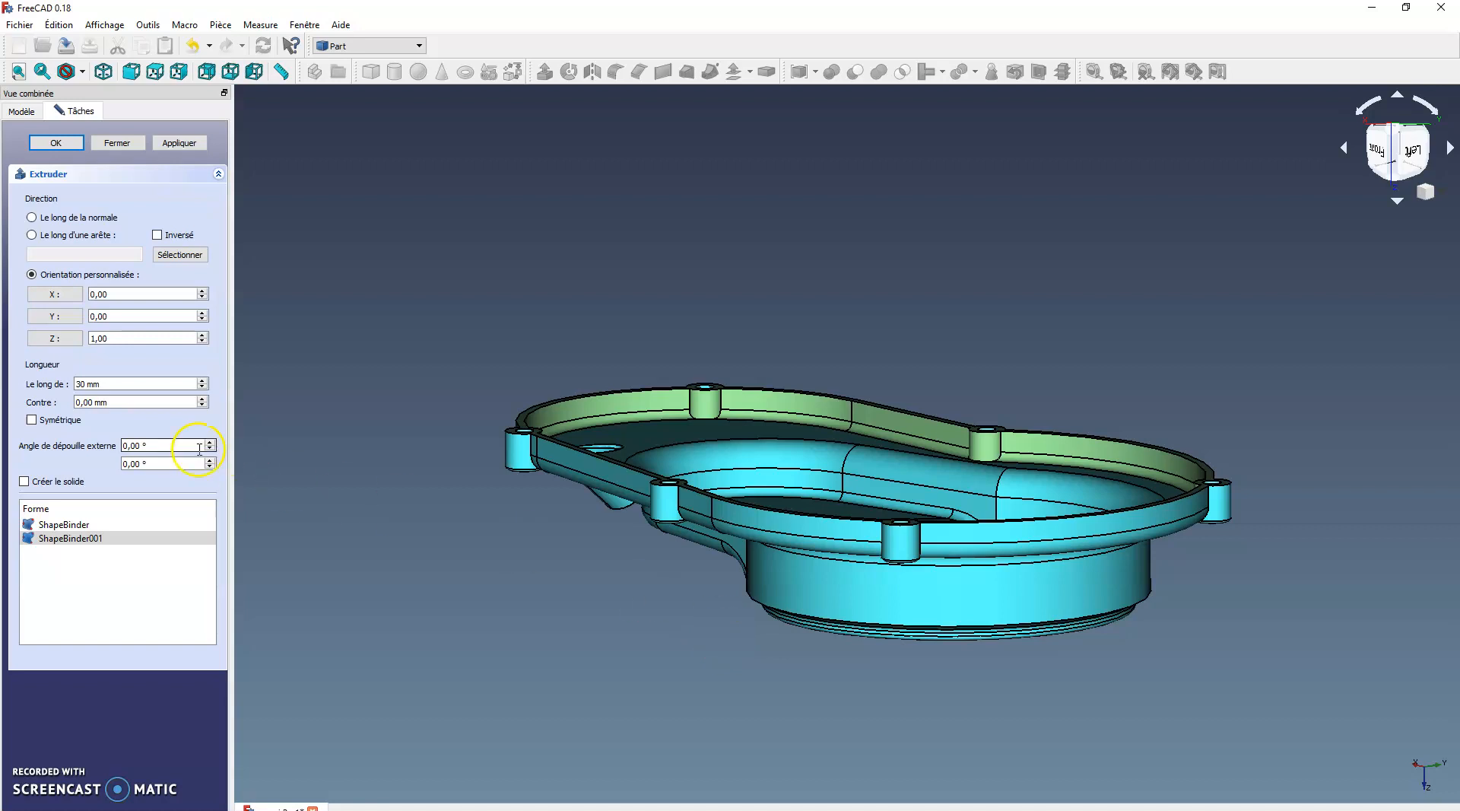
left_click(182, 335)
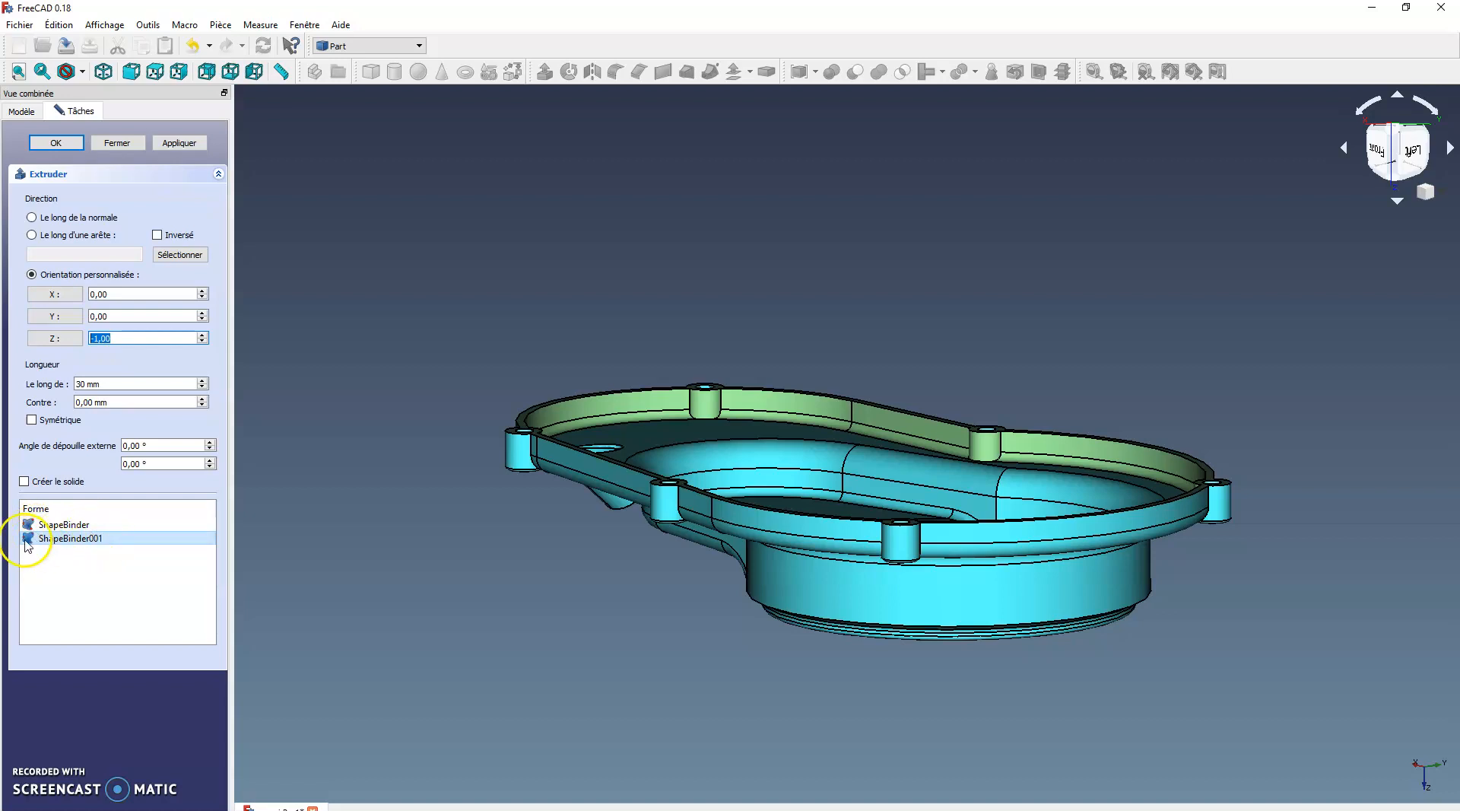
middle_click_drag(241, 470, 242, 502)
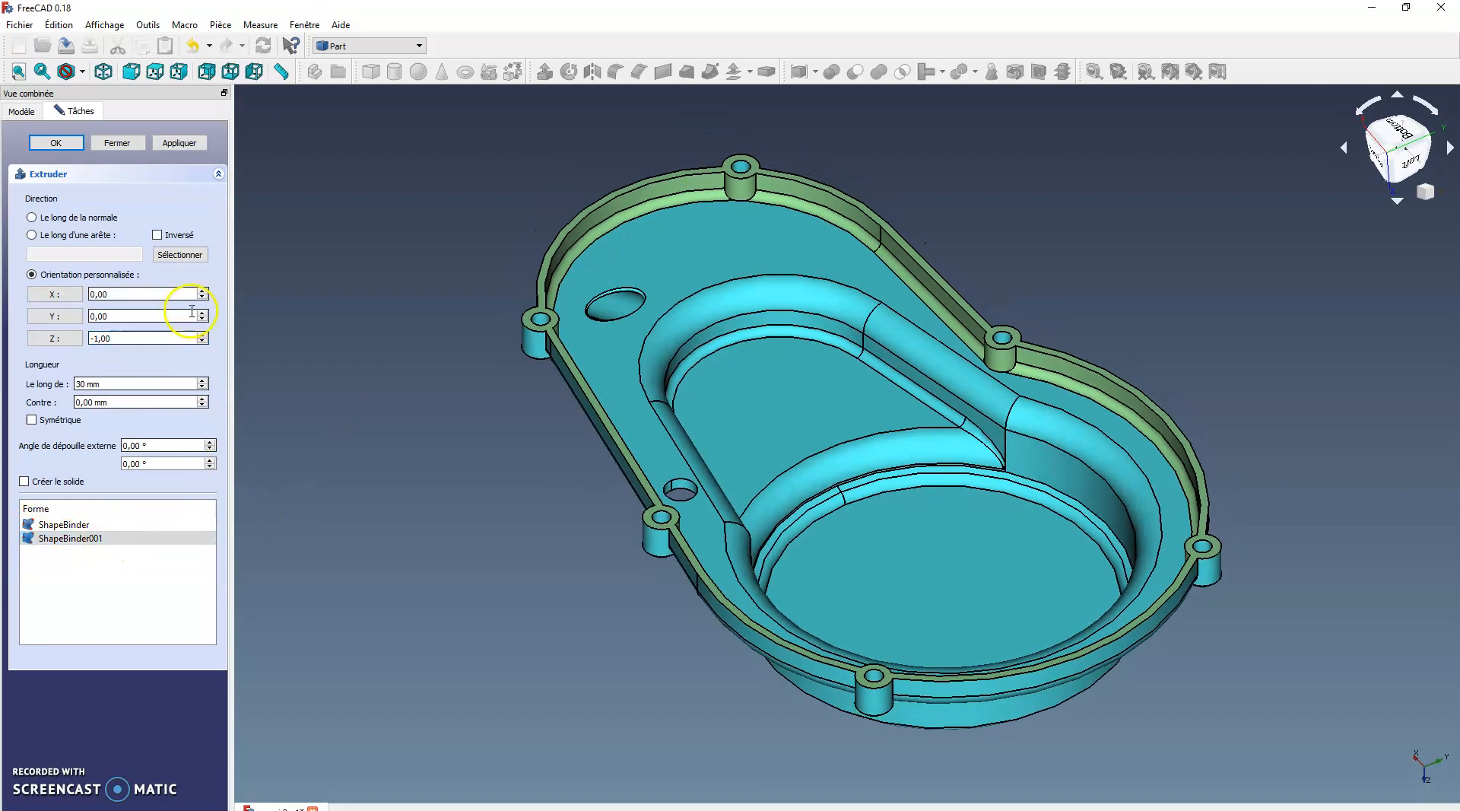
left_click(55, 142)
middle_click_drag(349, 585, 374, 735)
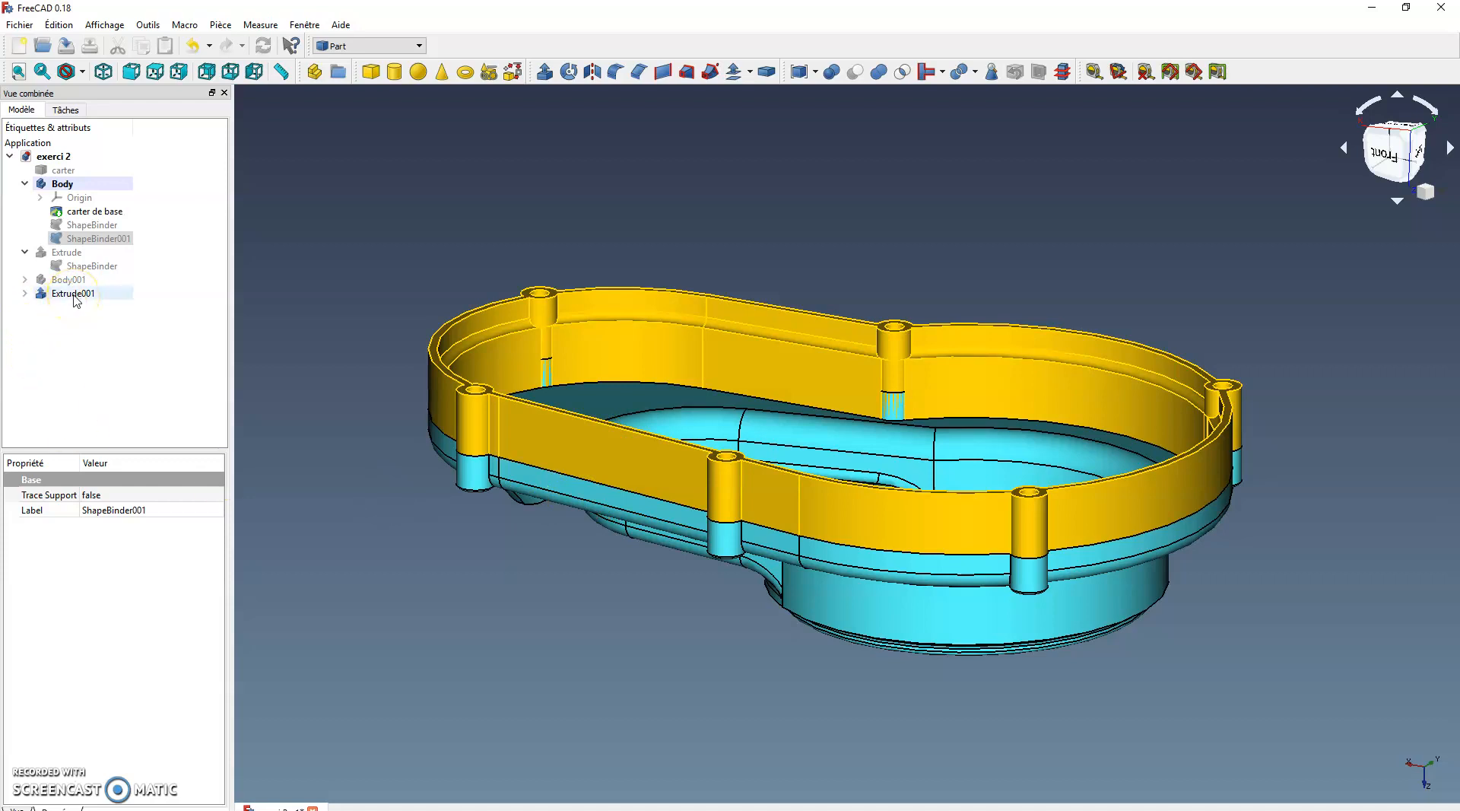
middle_click_drag(599, 574, 482, 573)
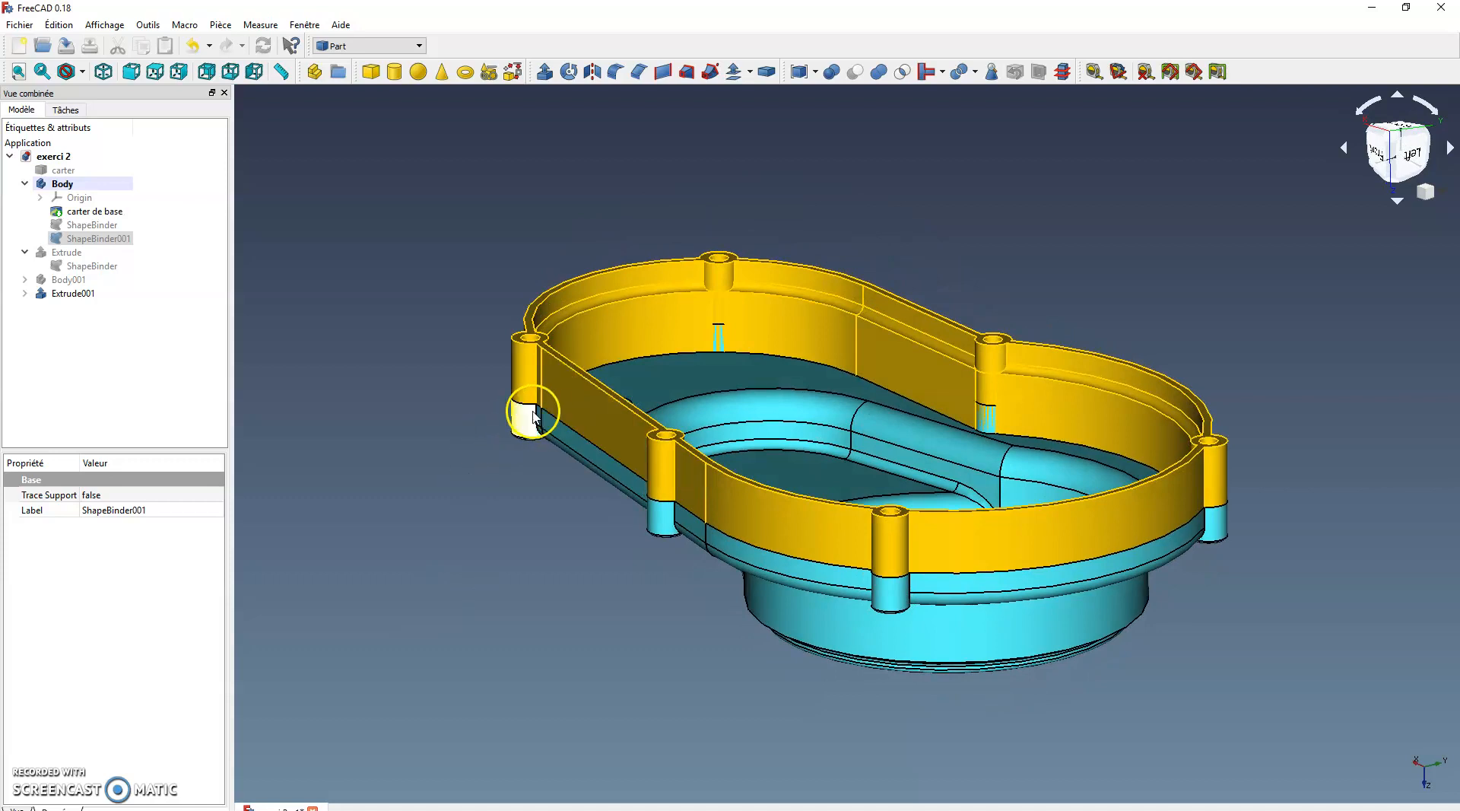
middle_click_drag(786, 554, 604, 648)
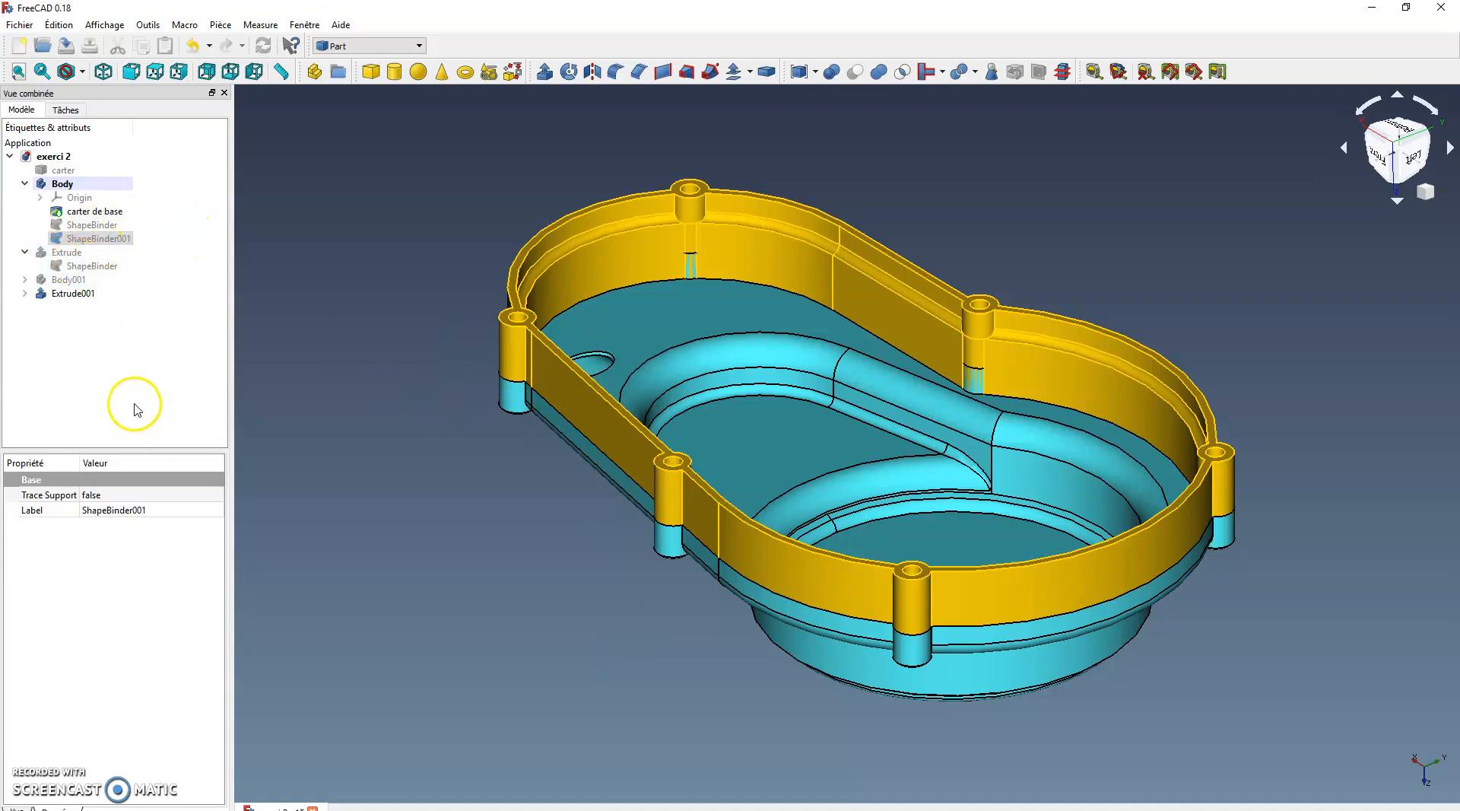
Step: Rename the 30 mm casing extrusion as "carter droit"
left_click(68, 293)
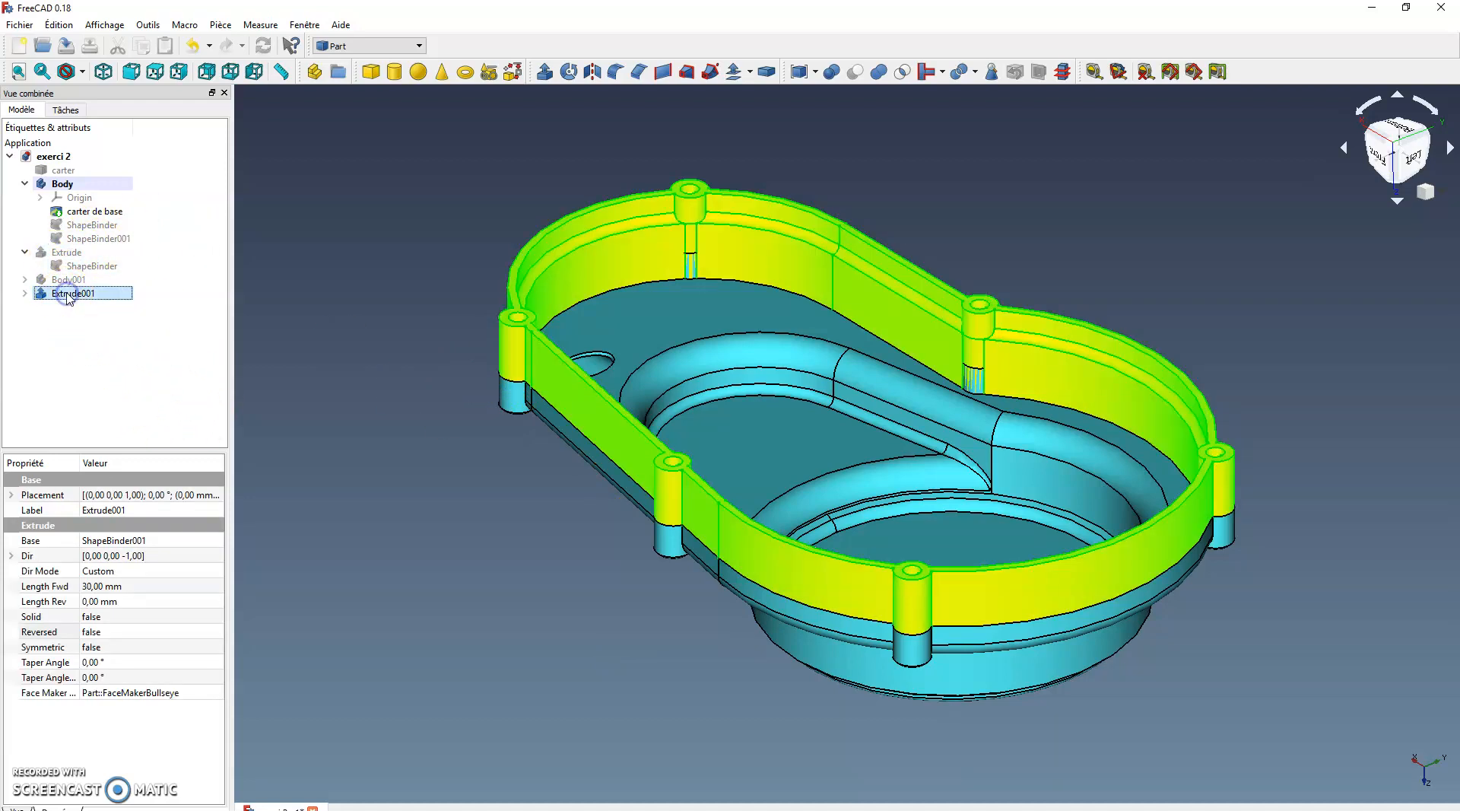
right_click(68, 295)
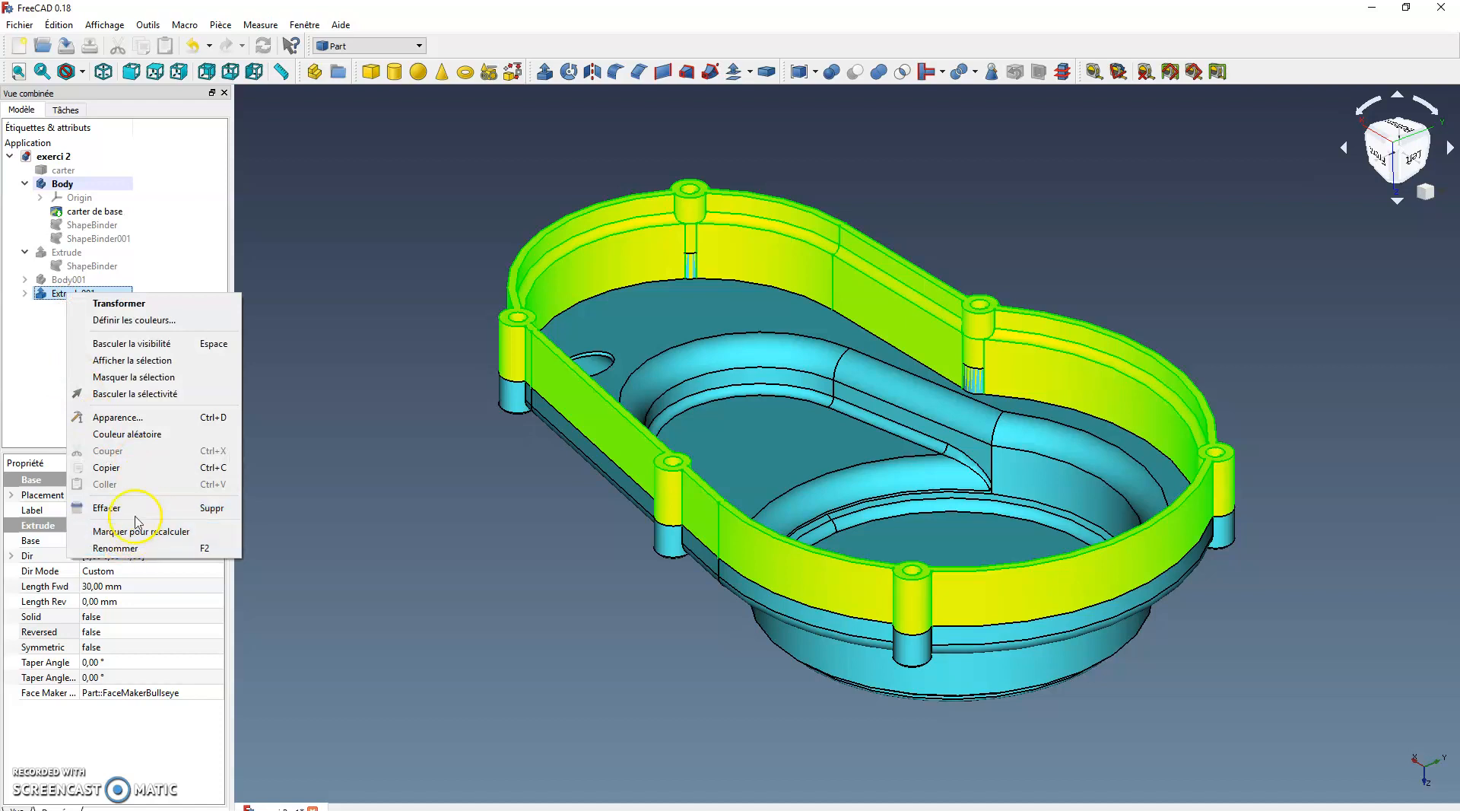
left_click(118, 548)
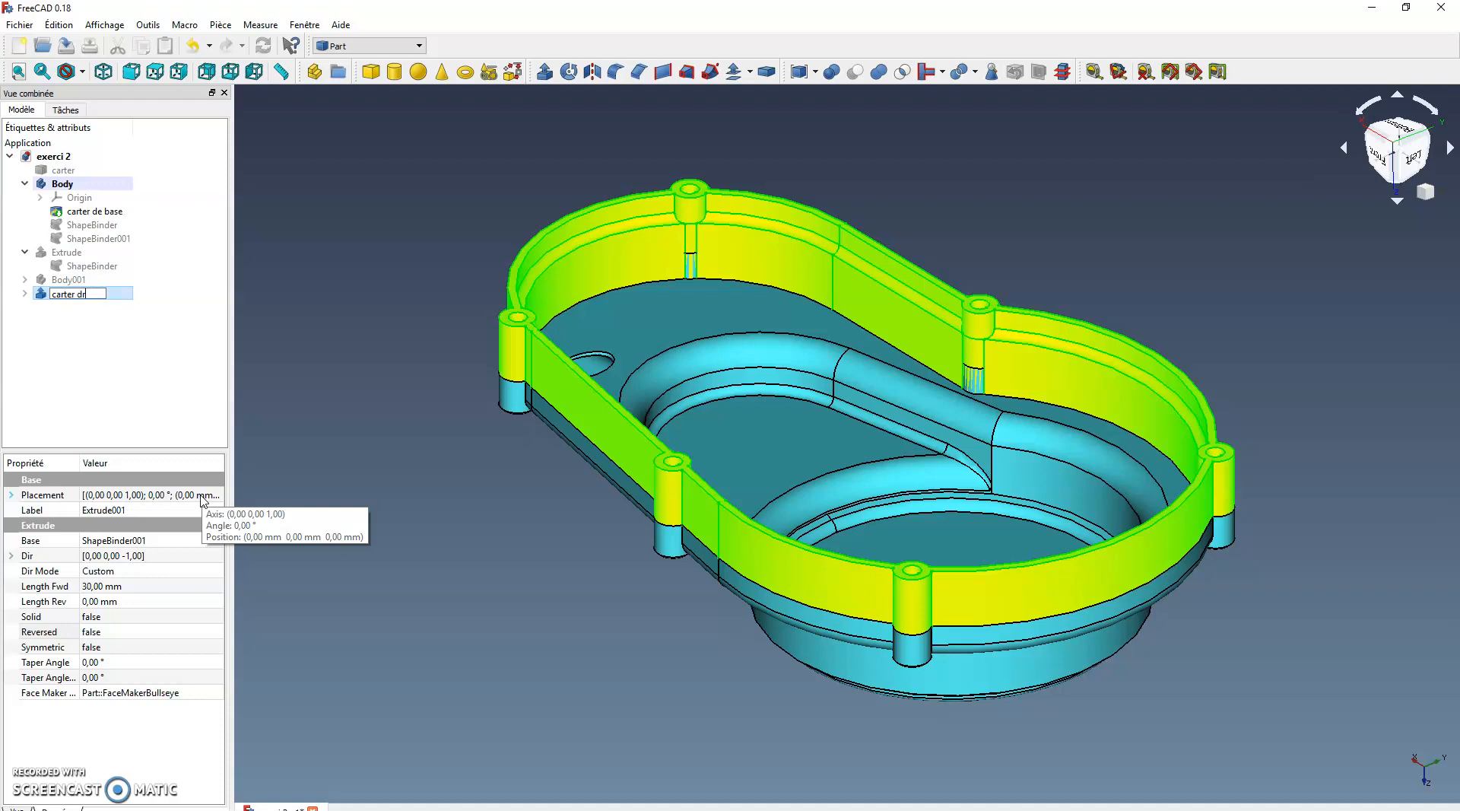
left_click(102, 329)
Step: Switch to the Part Design workbench and create a new body from the carter droit extrusion, accepting the multiple-solids warning
middle_click_drag(441, 483, 525, 457)
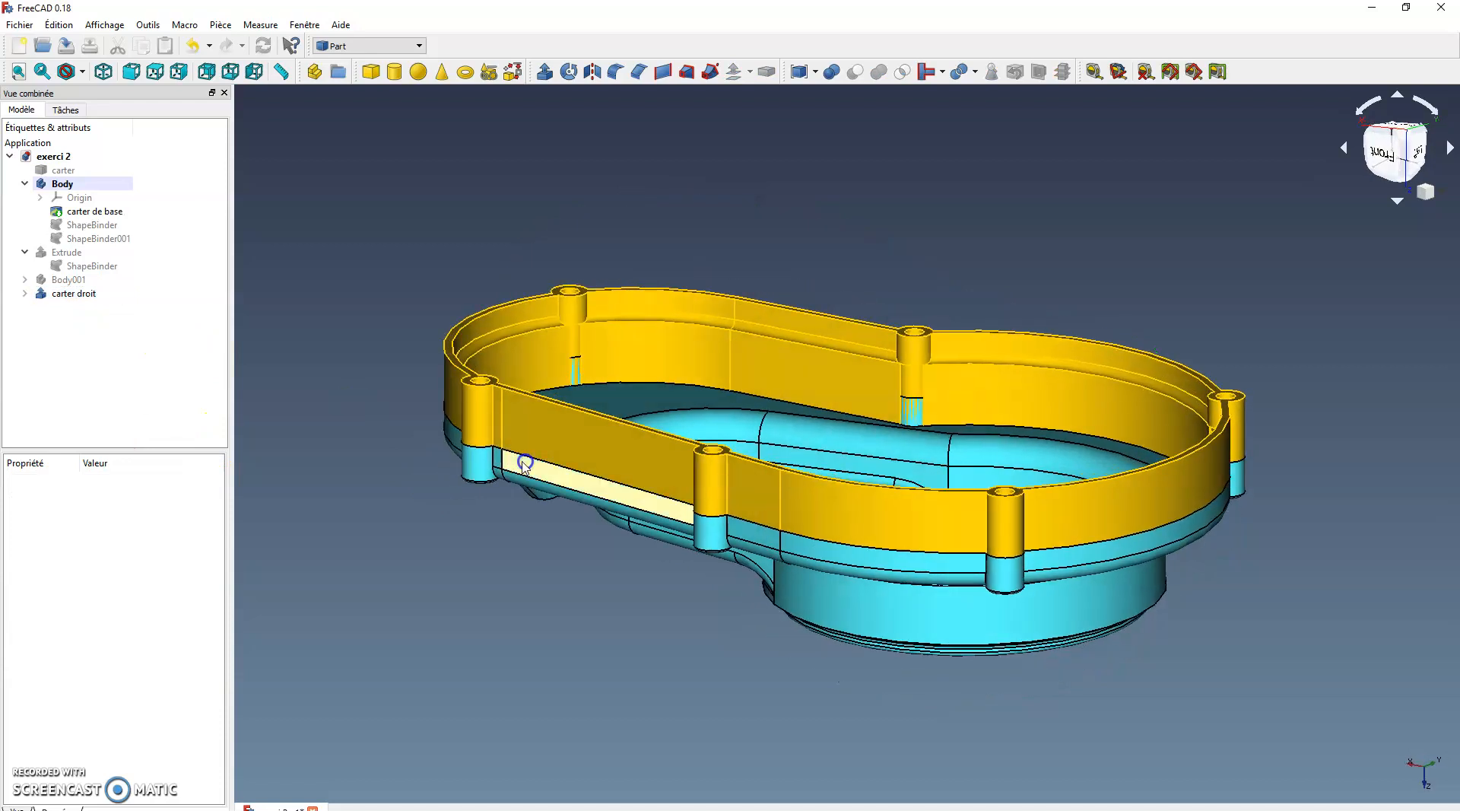
left_click(419, 46)
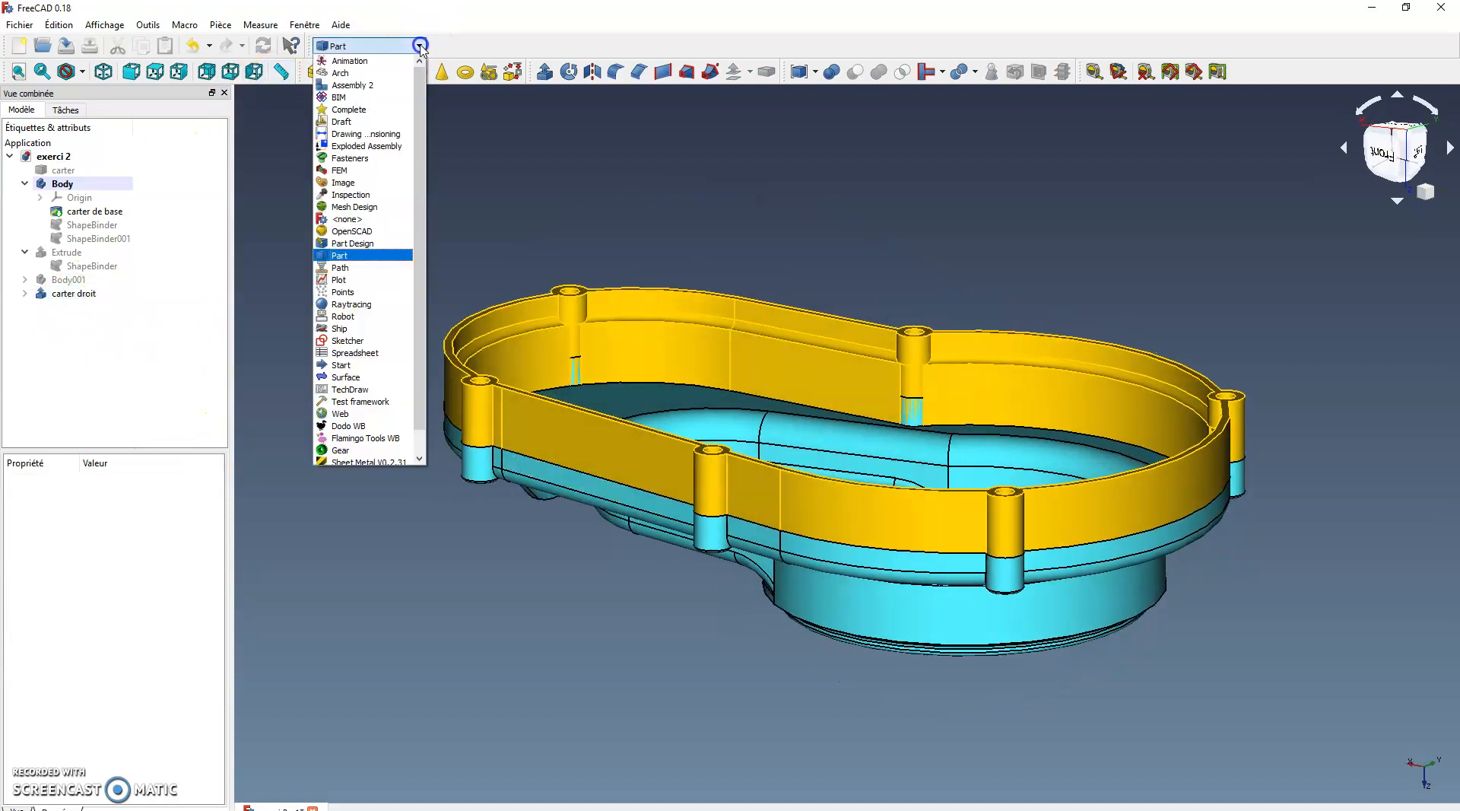
left_click(382, 251)
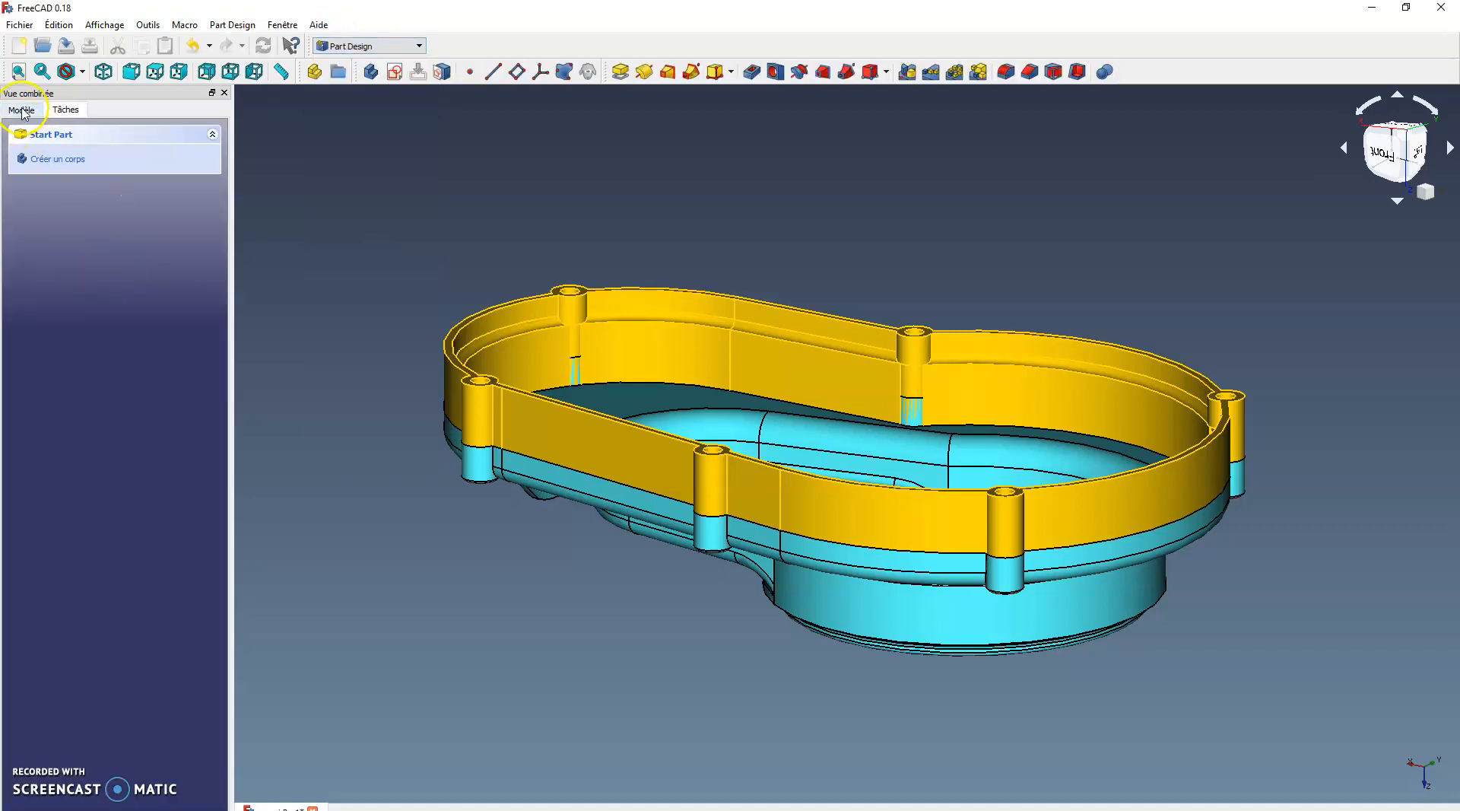
left_click(21, 109)
left_click(61, 300)
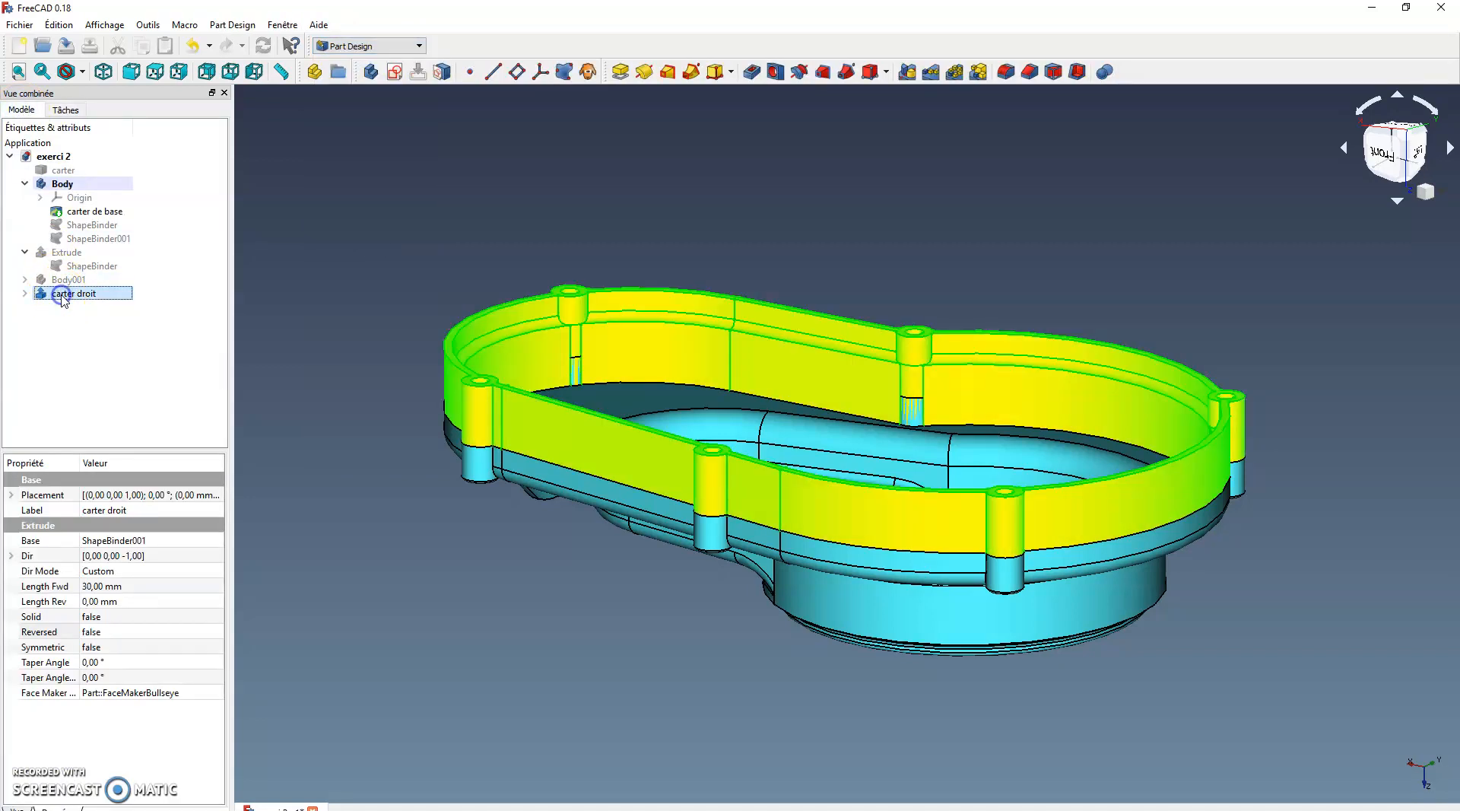
left_click(368, 71)
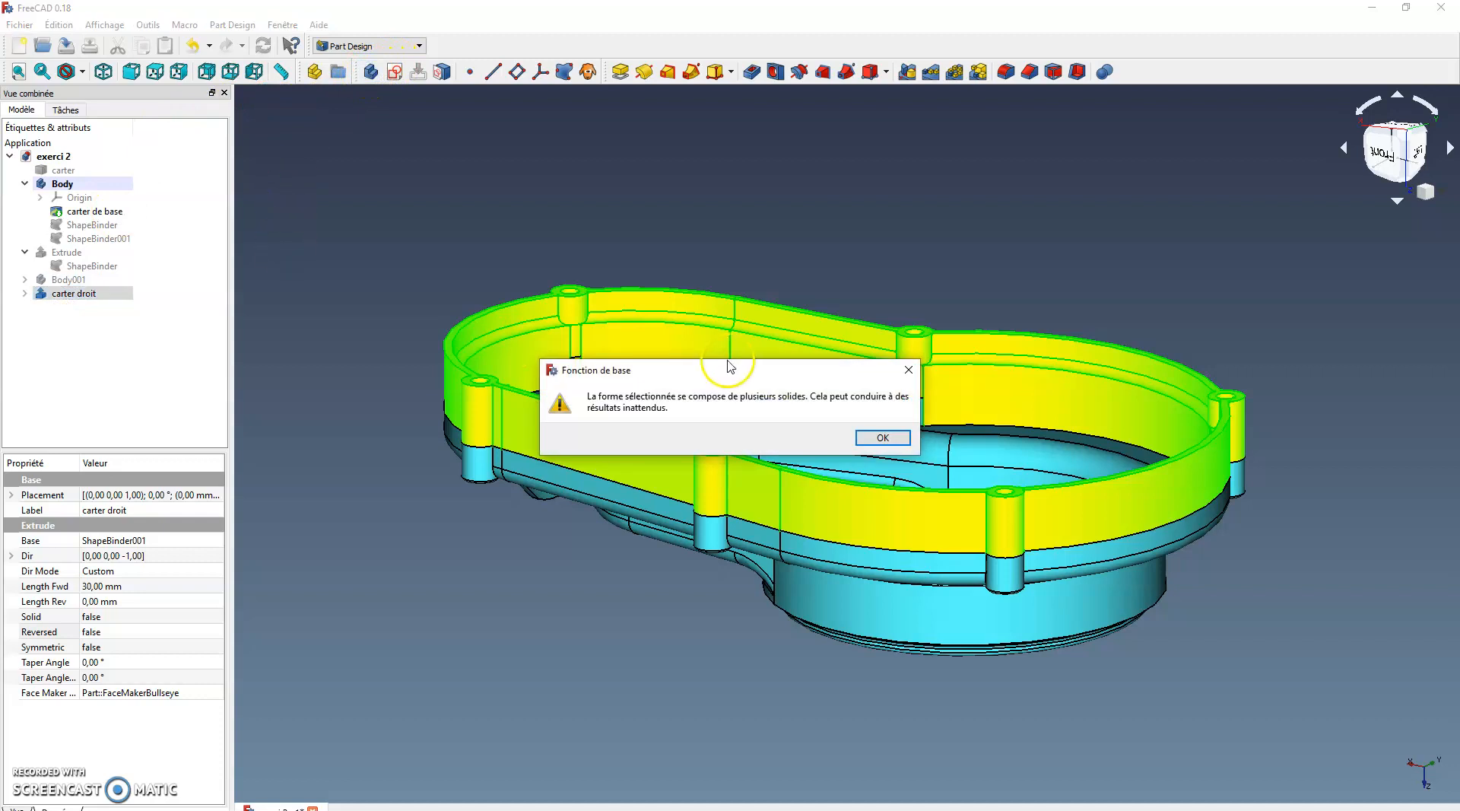
left_click(883, 439)
left_click(891, 439)
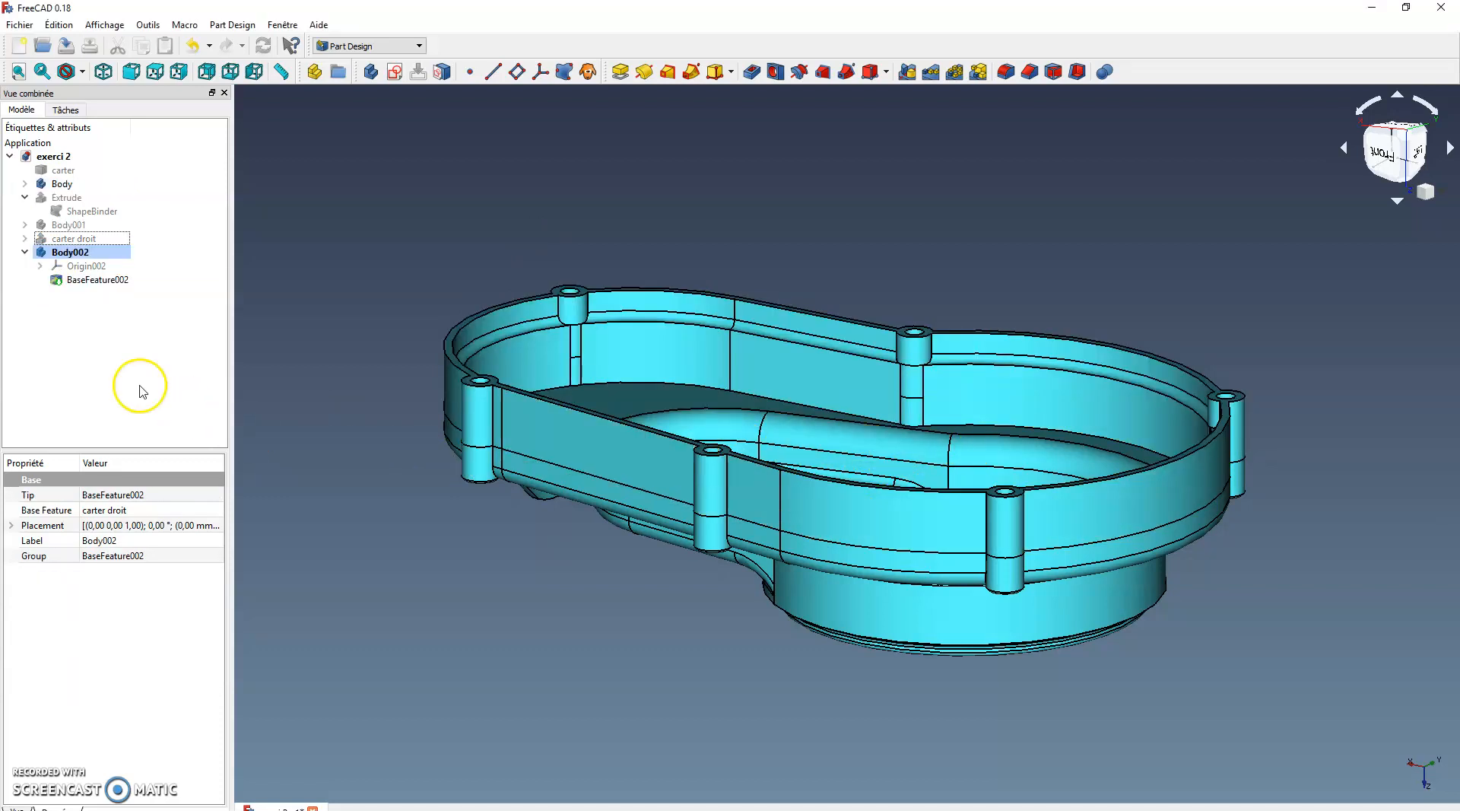
Step: Rename the new body's base feature as "carter droit"
left_click(98, 280)
right_click(98, 285)
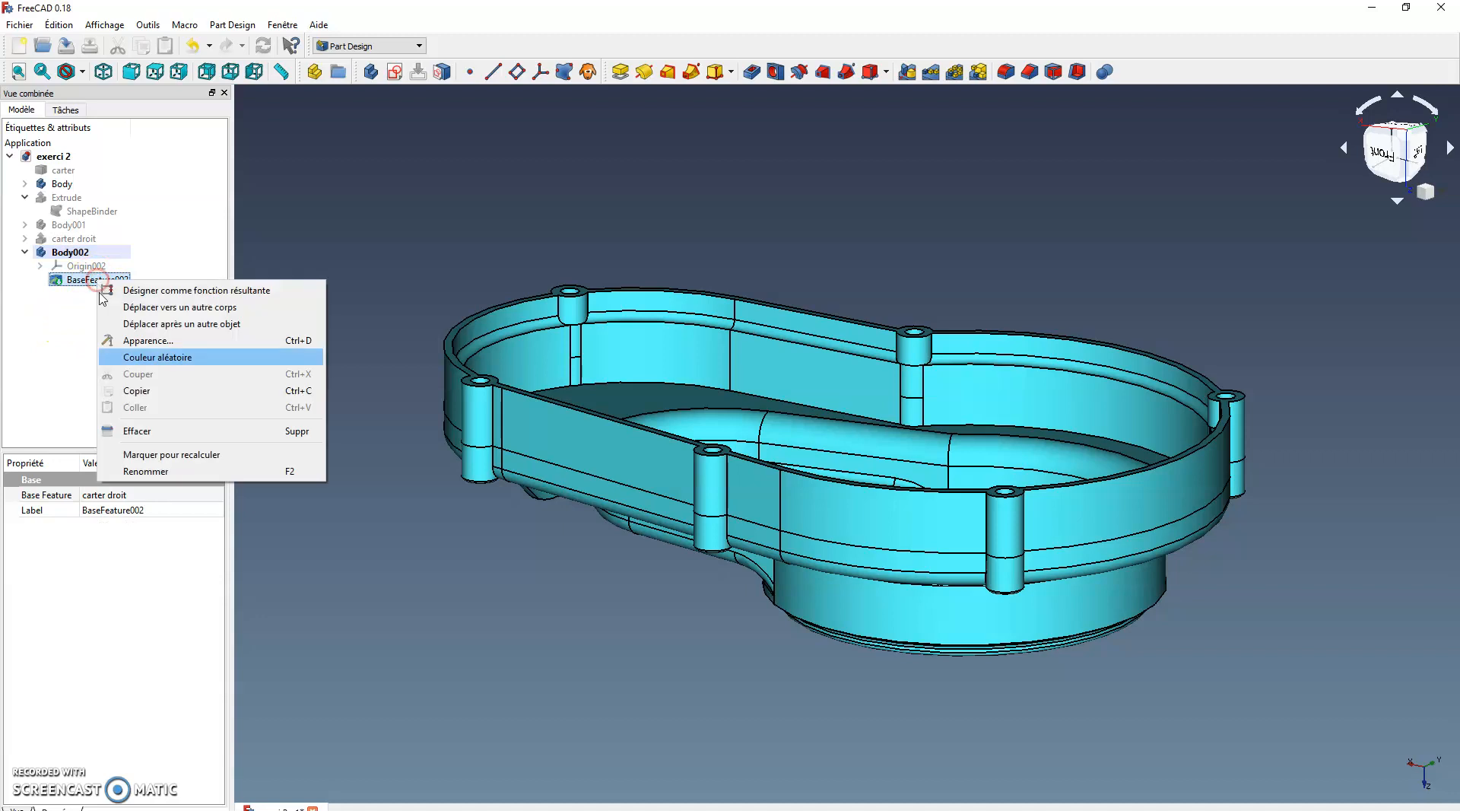
left_click(146, 472)
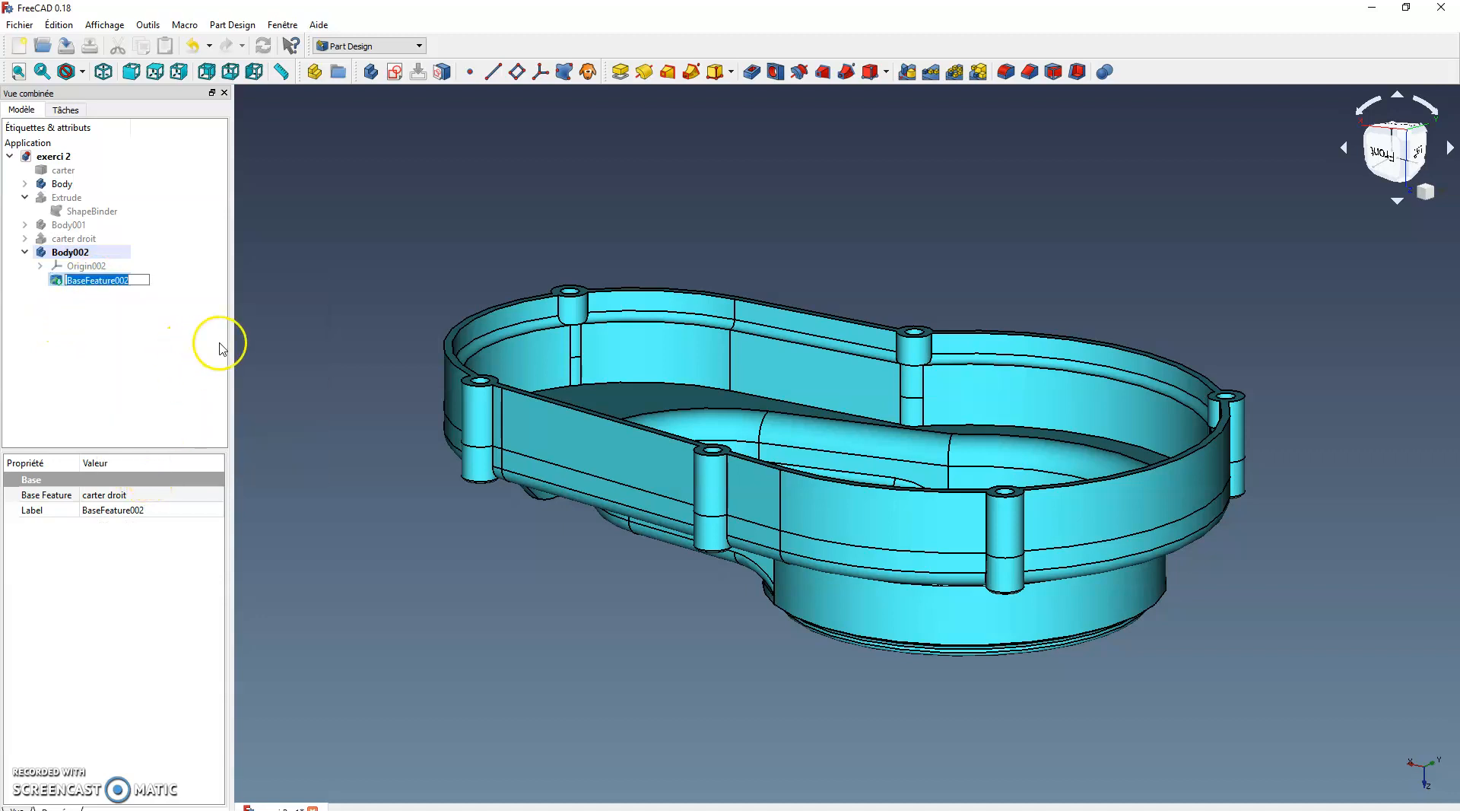
type("carter droit4")
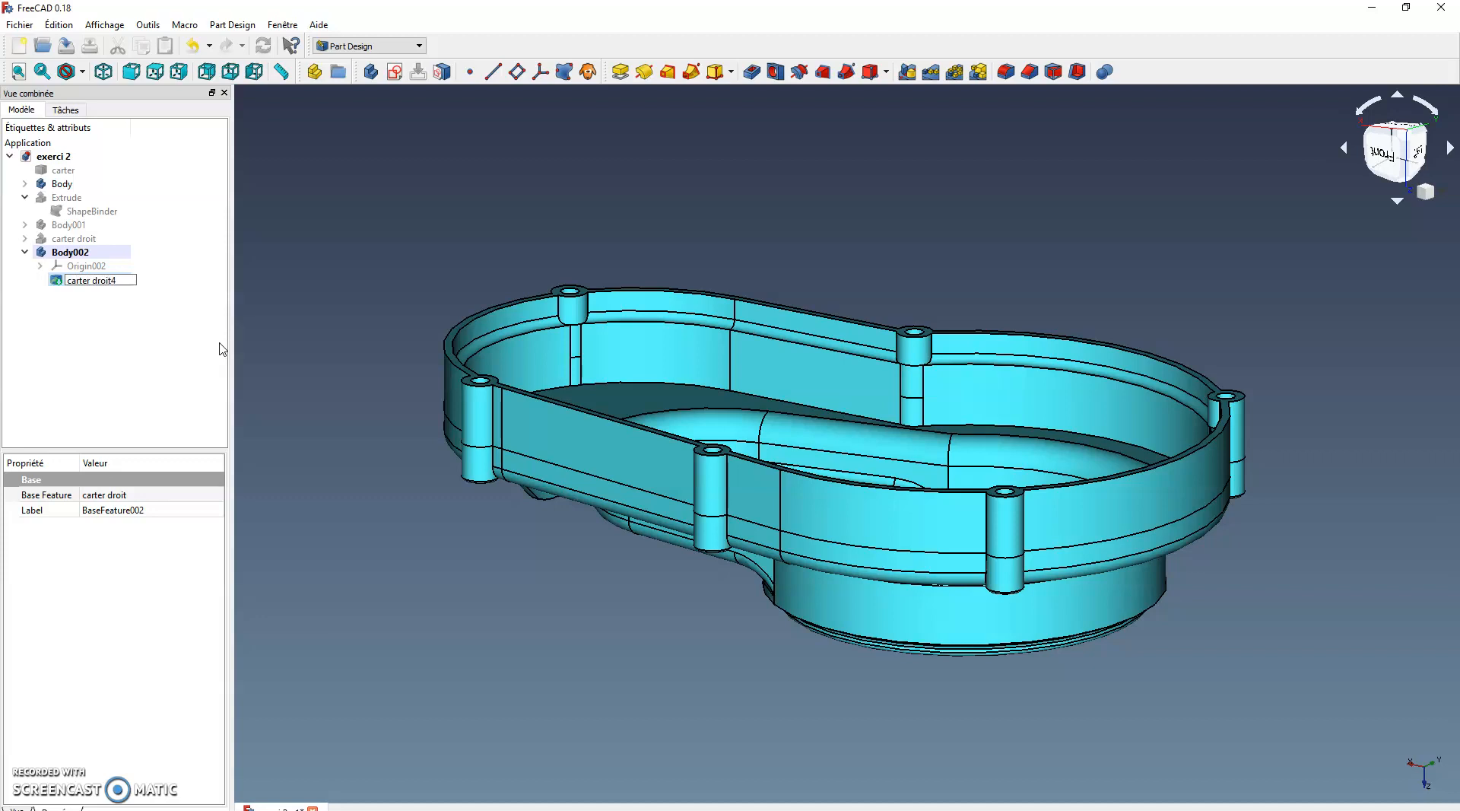
key("Return")
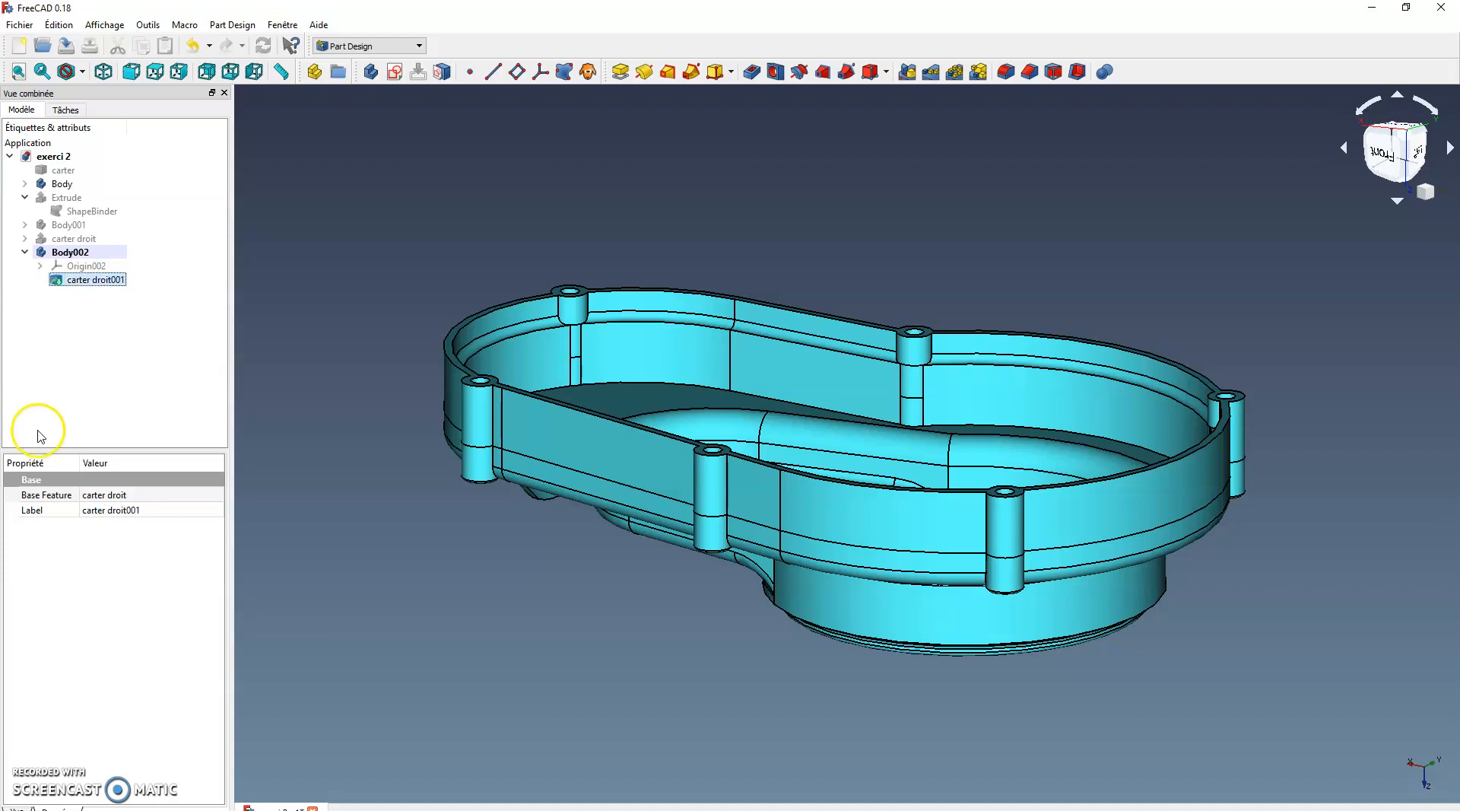
left_click(98, 353)
right_click(113, 280)
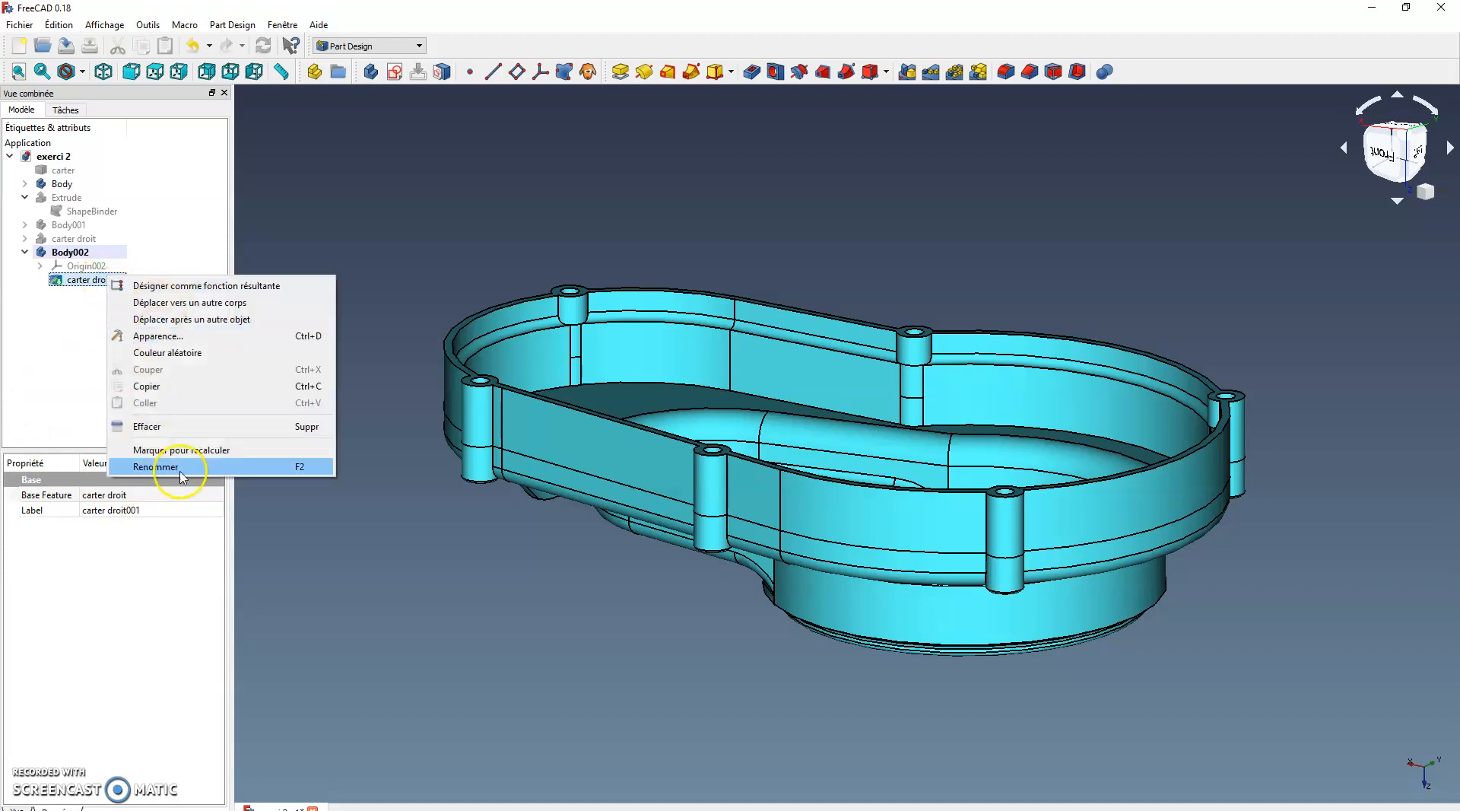
left_click(156, 467)
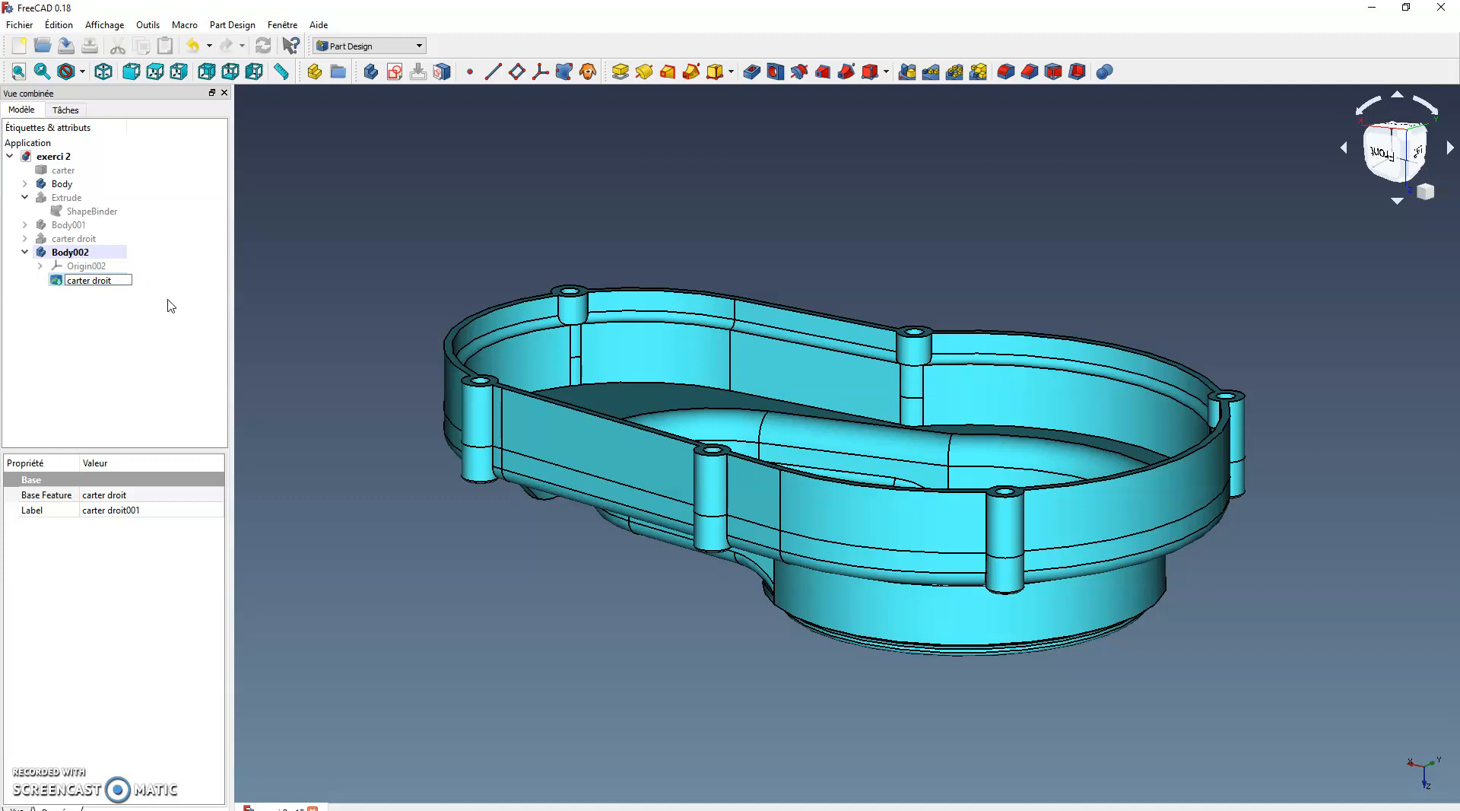
left_click(95, 386)
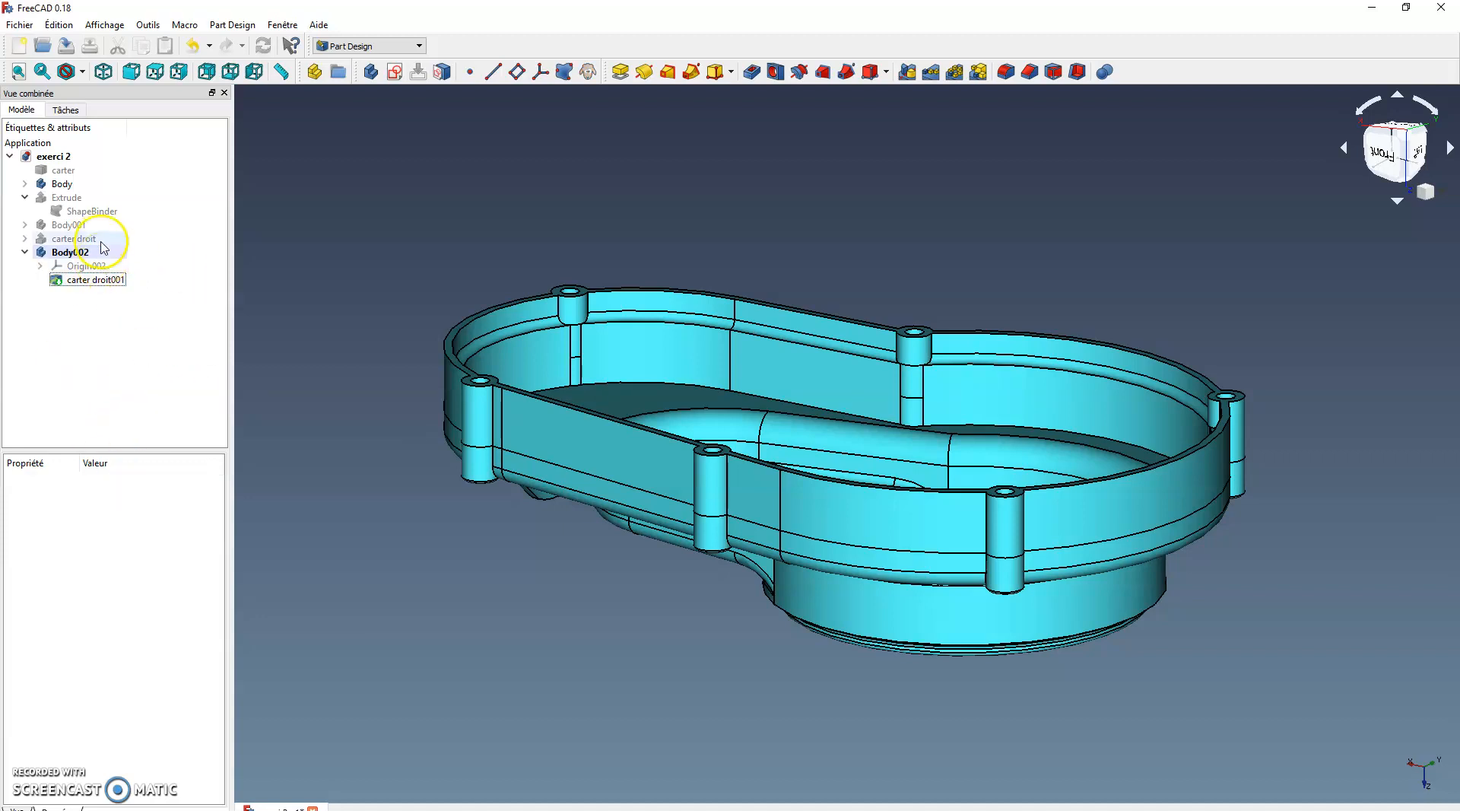
Step: Toggle the visibility of the casing's base feature and of the cover body to check each part on its own
left_click(85, 280)
key("space")
key("space")
key("space")
key("space")
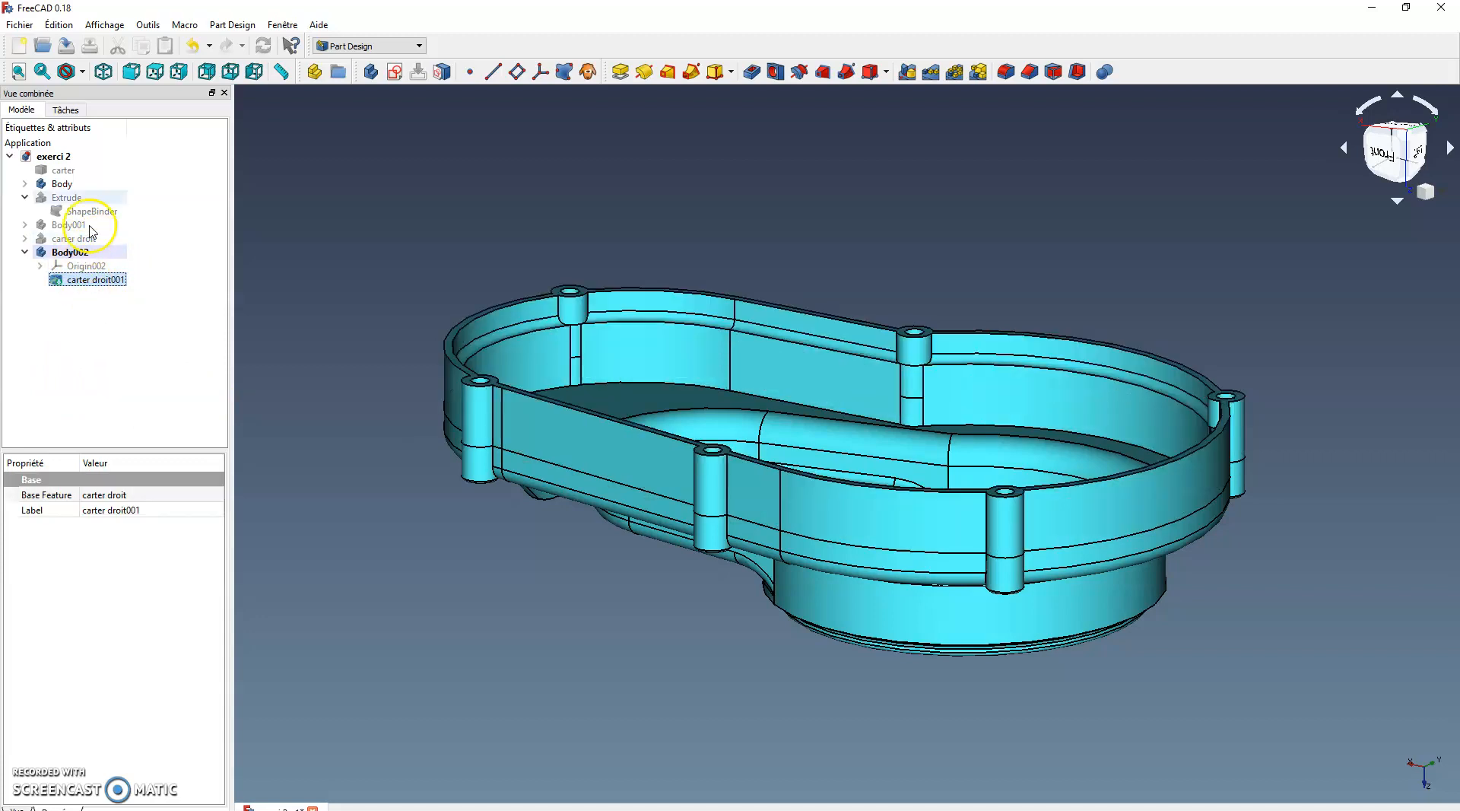
left_click(63, 184)
key("space")
key("space")
key("space")
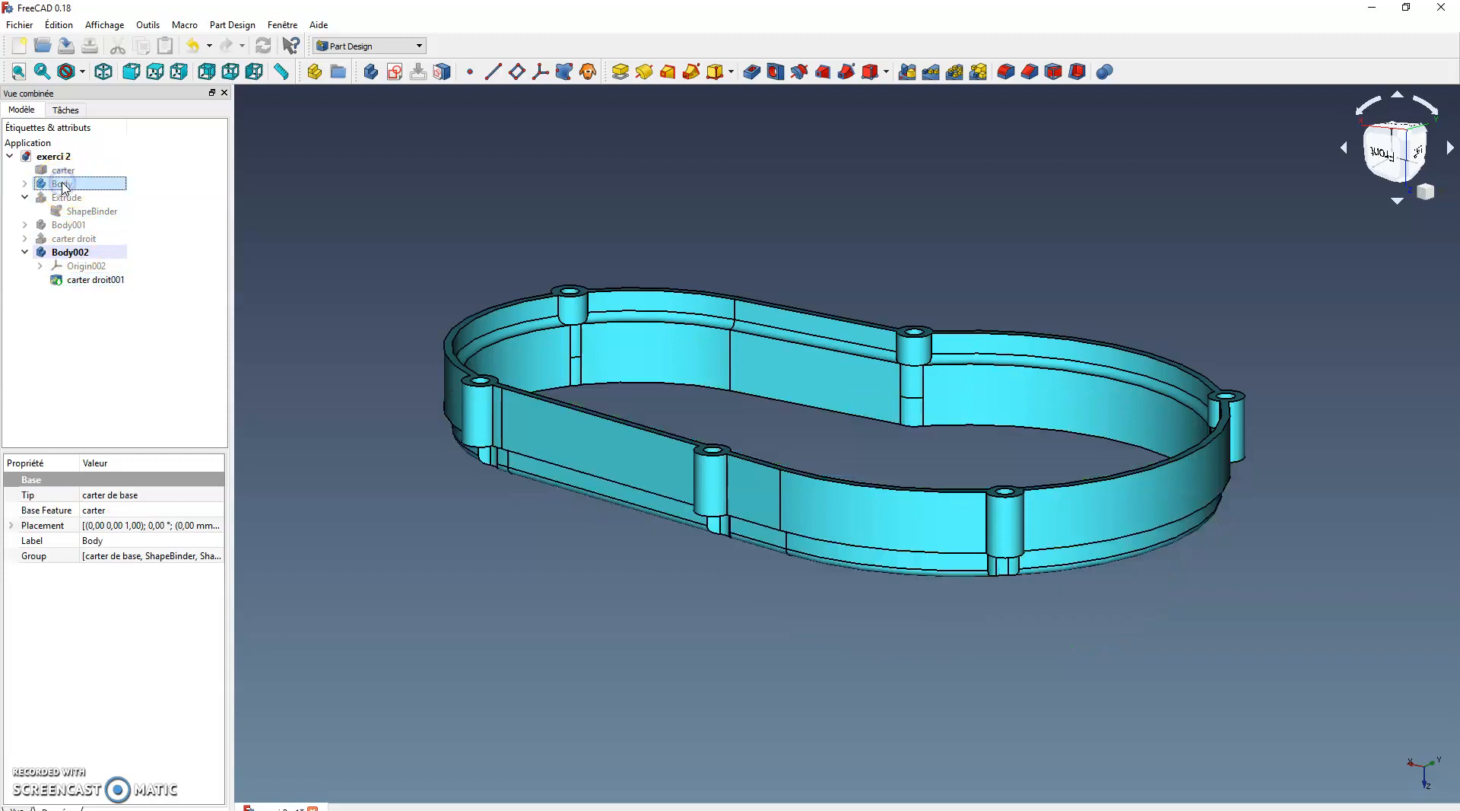
key("space")
key("space")
key("space")
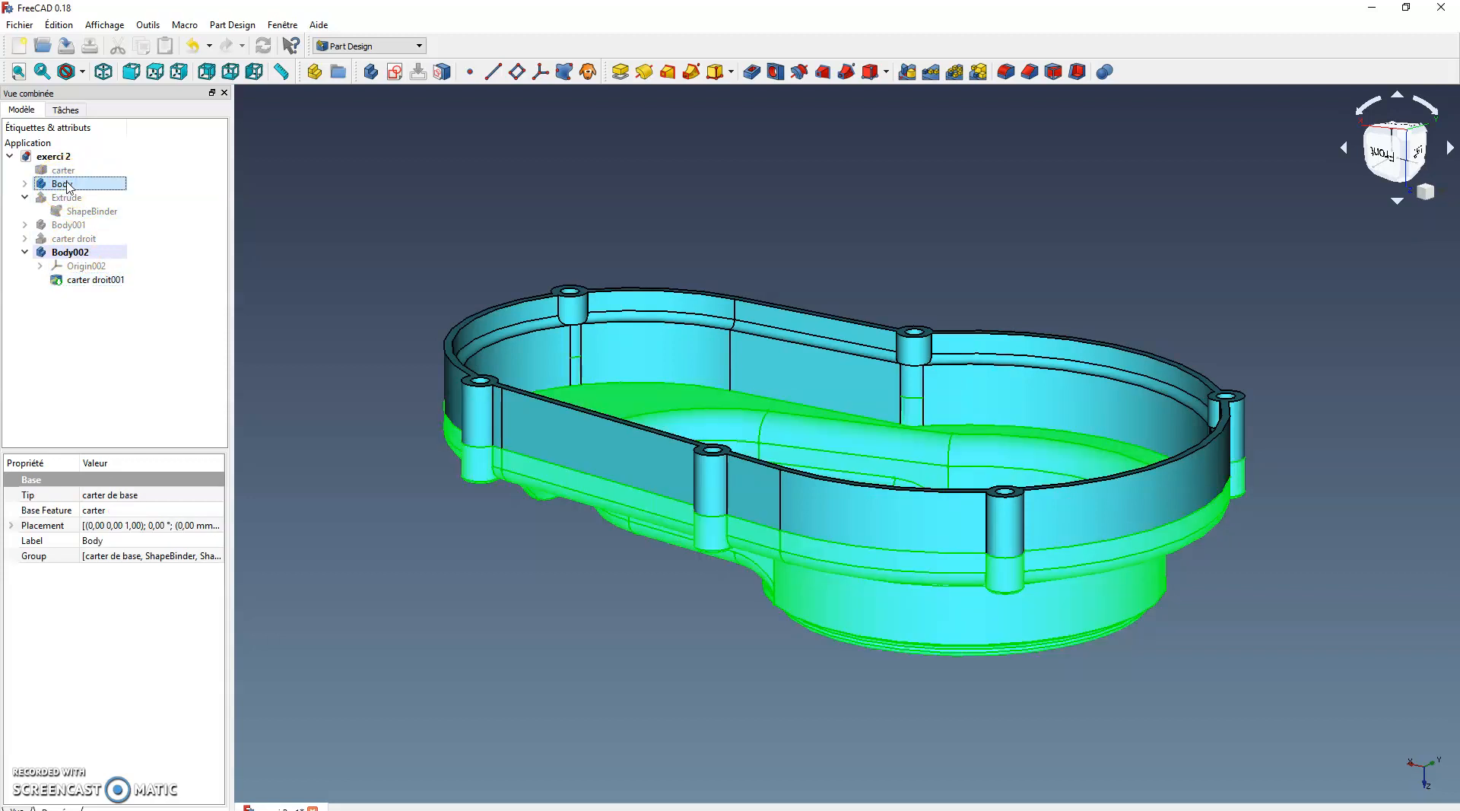
Step: Expand the gasket body and hide the gasket, the casing and the cover body
left_click(25, 225)
left_click(76, 239)
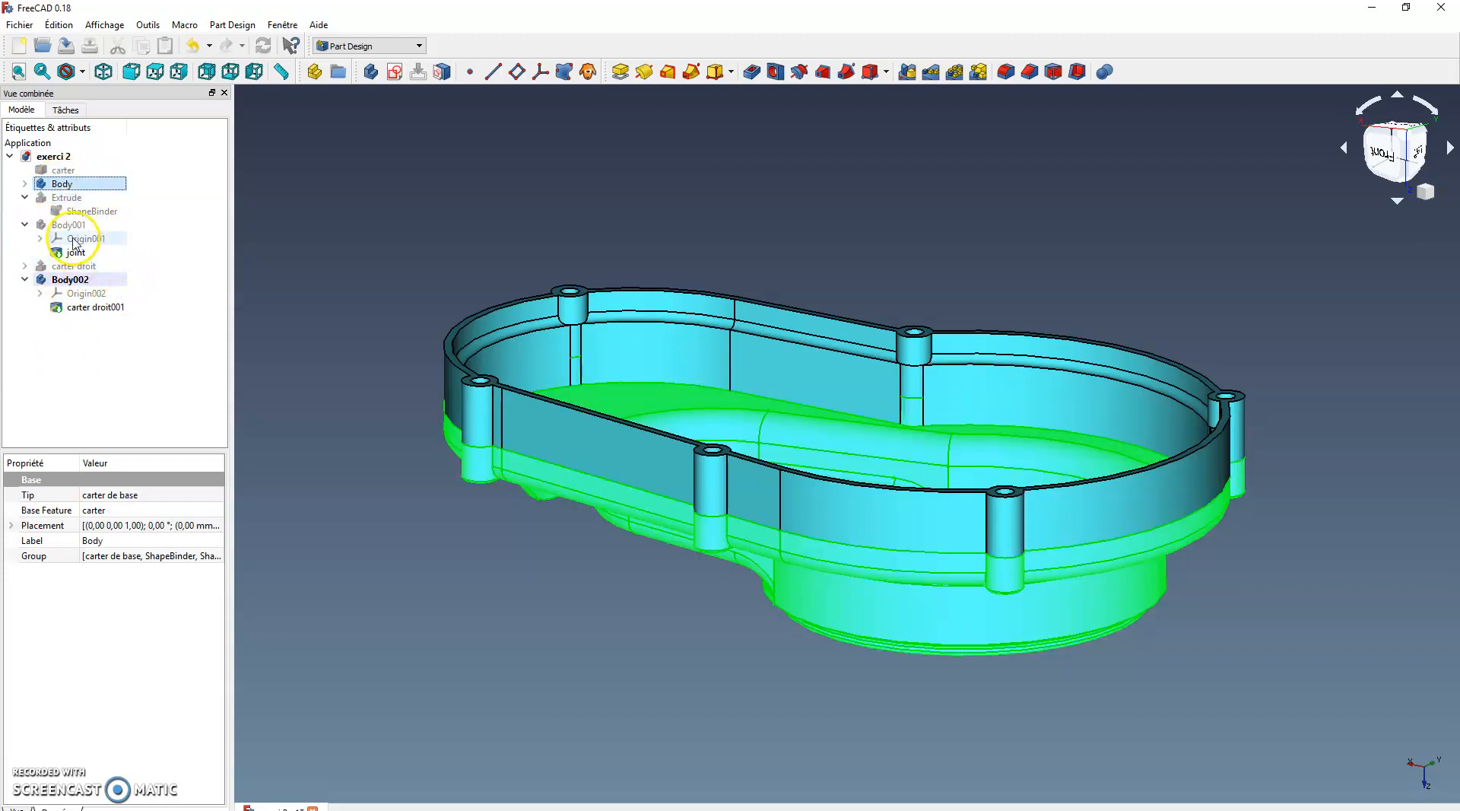
left_click(74, 253)
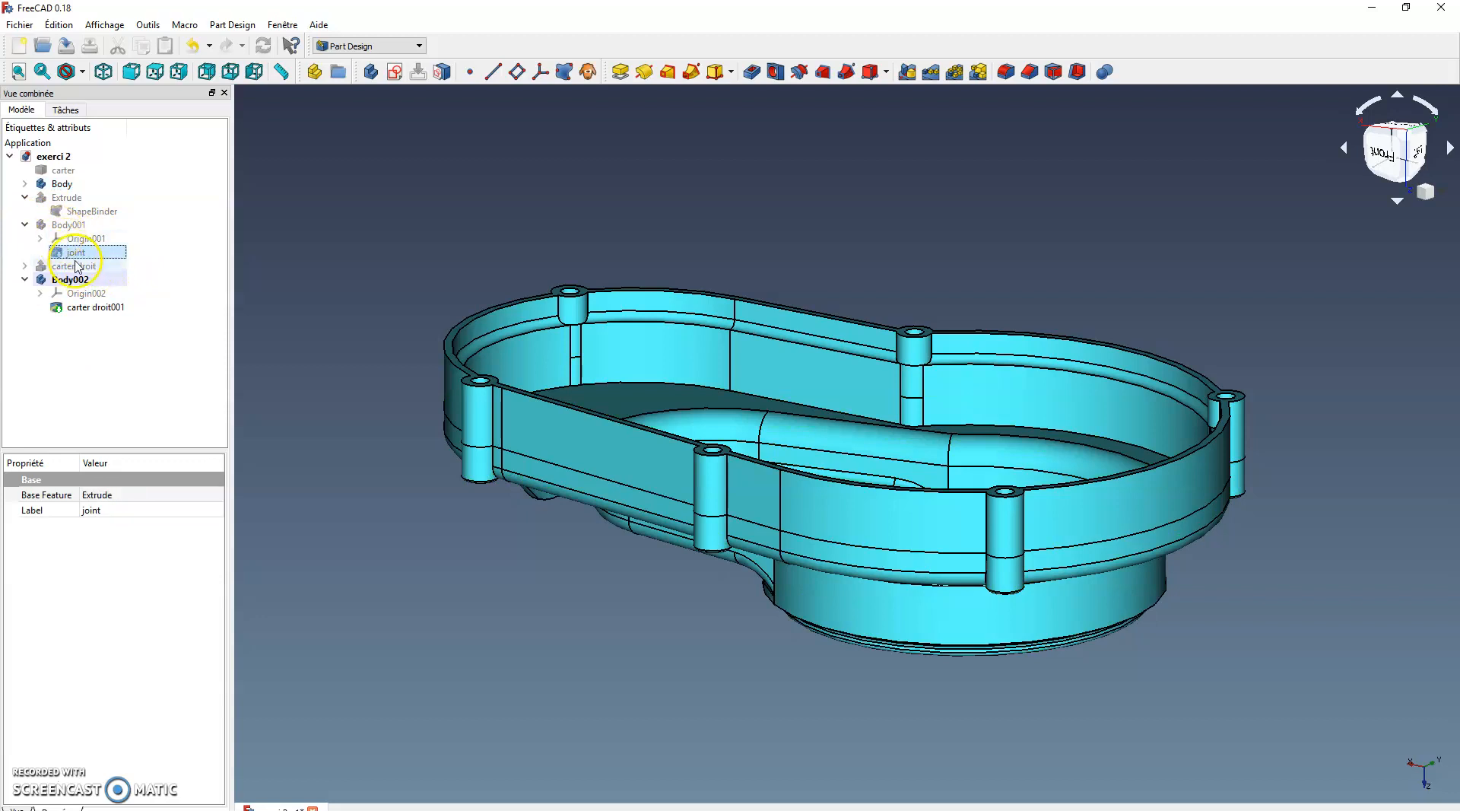
left_click(70, 280)
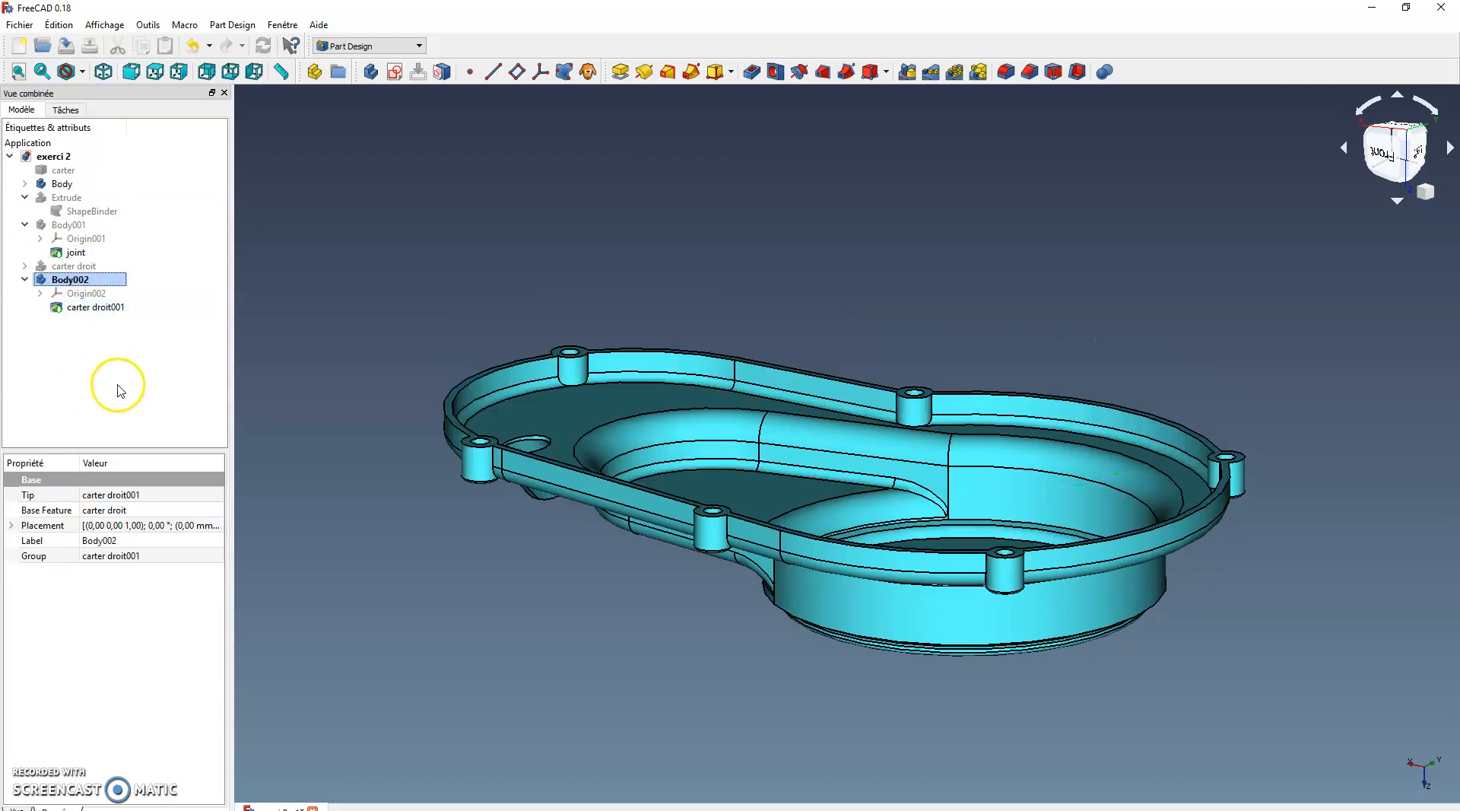
left_click(83, 308)
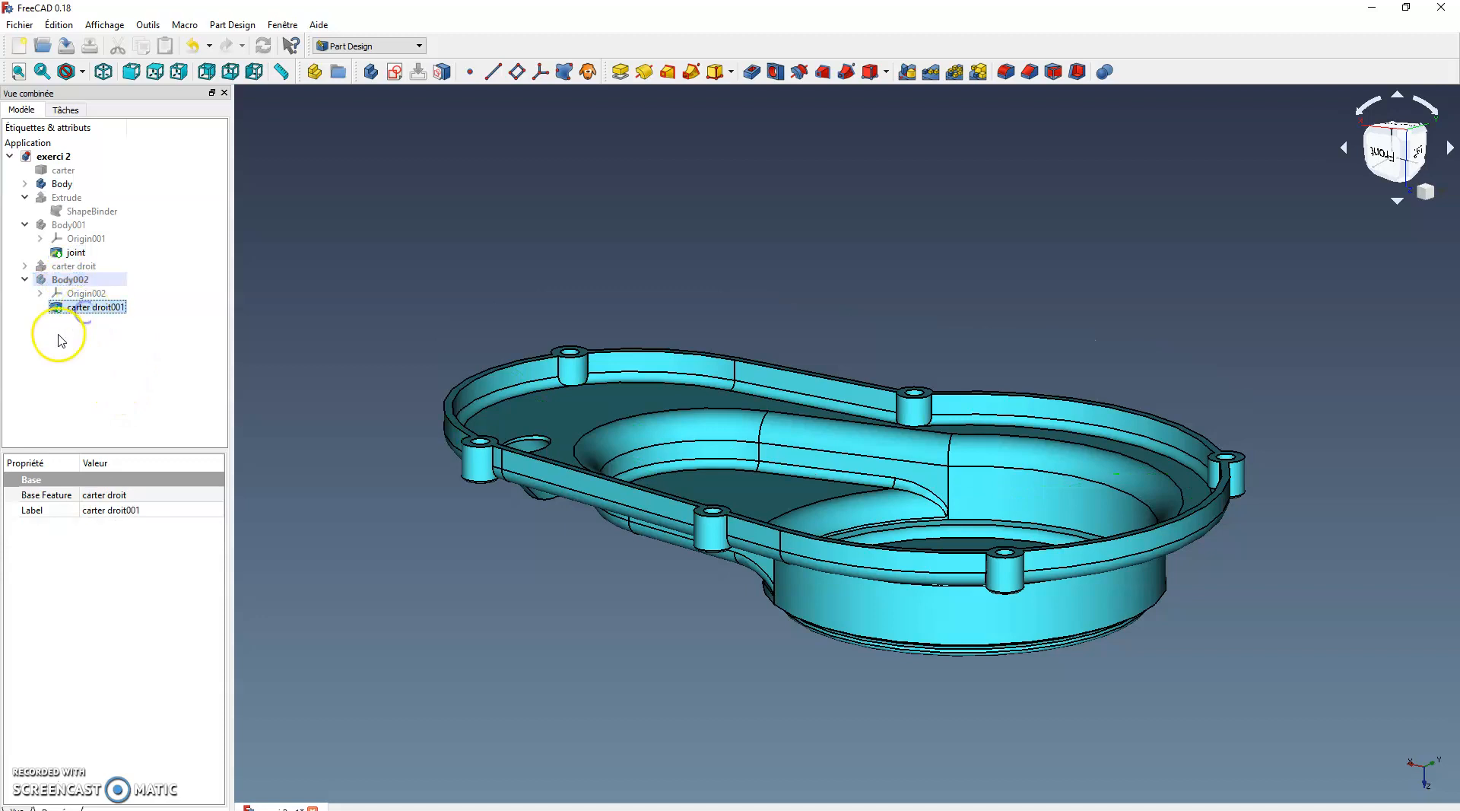
left_click(77, 253)
left_click(59, 185)
key("space")
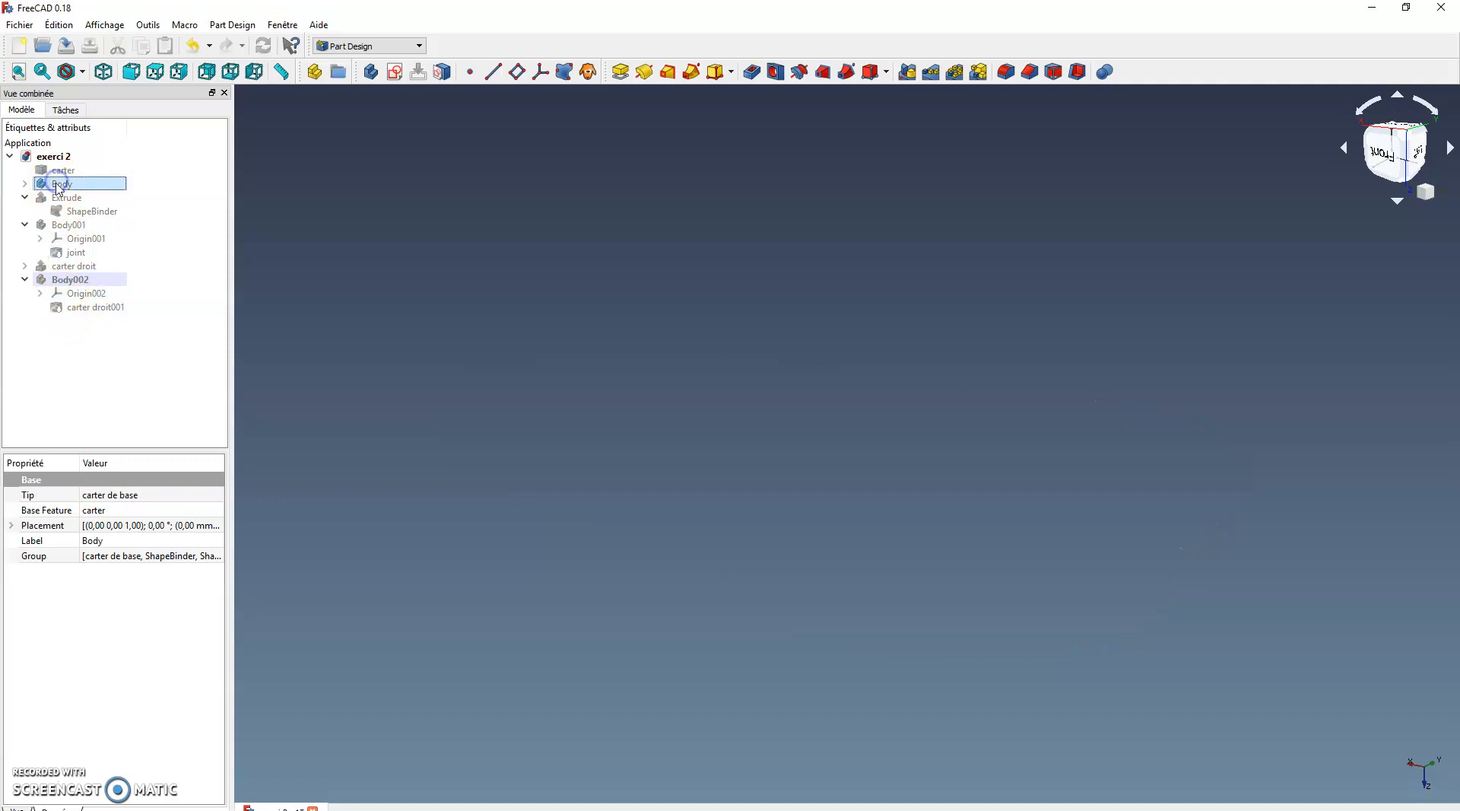
Step: Show the gasket body and its joint feature again
left_click(81, 254)
left_click(71, 226)
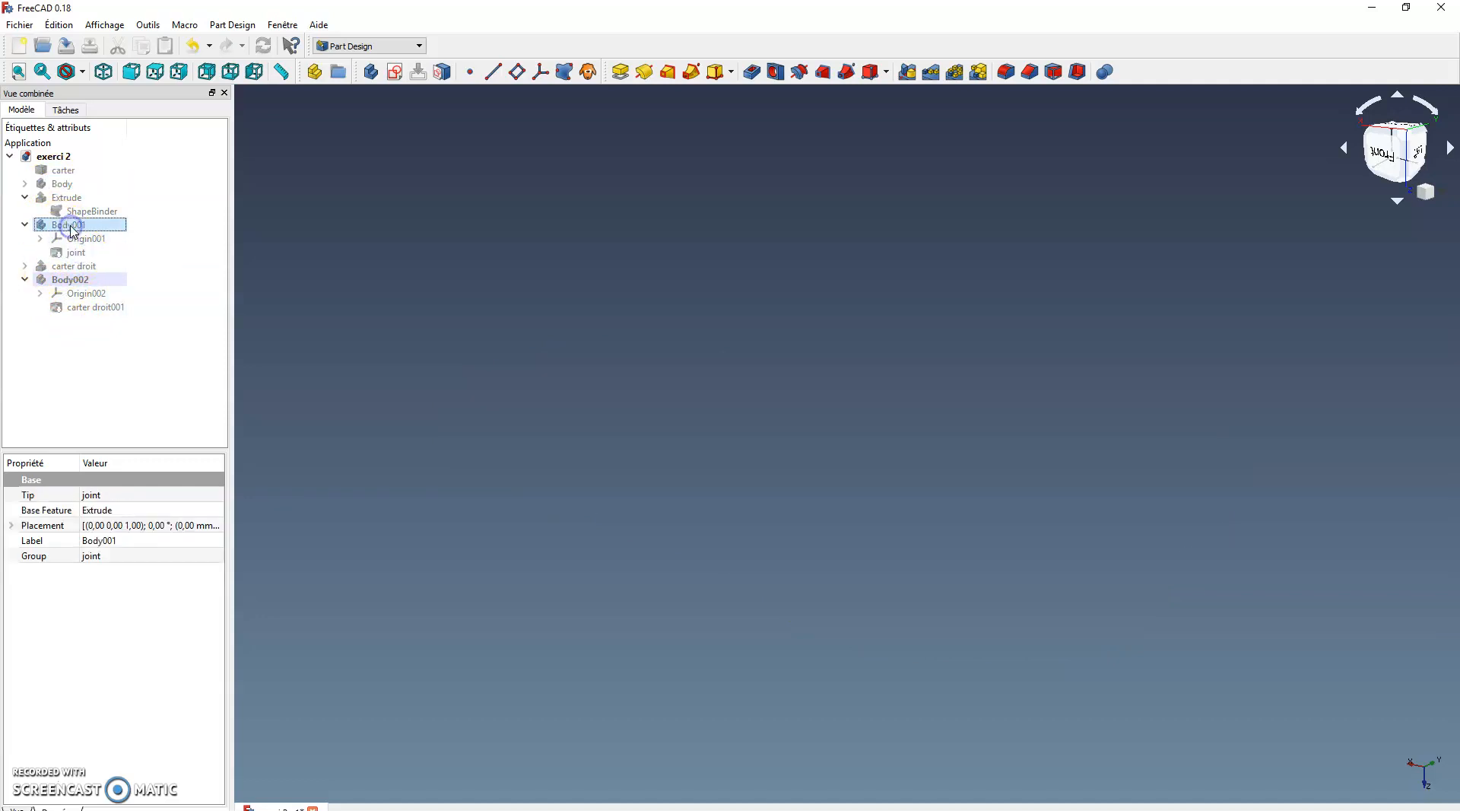
left_click(73, 253)
key("space")
key("space")
key("space")
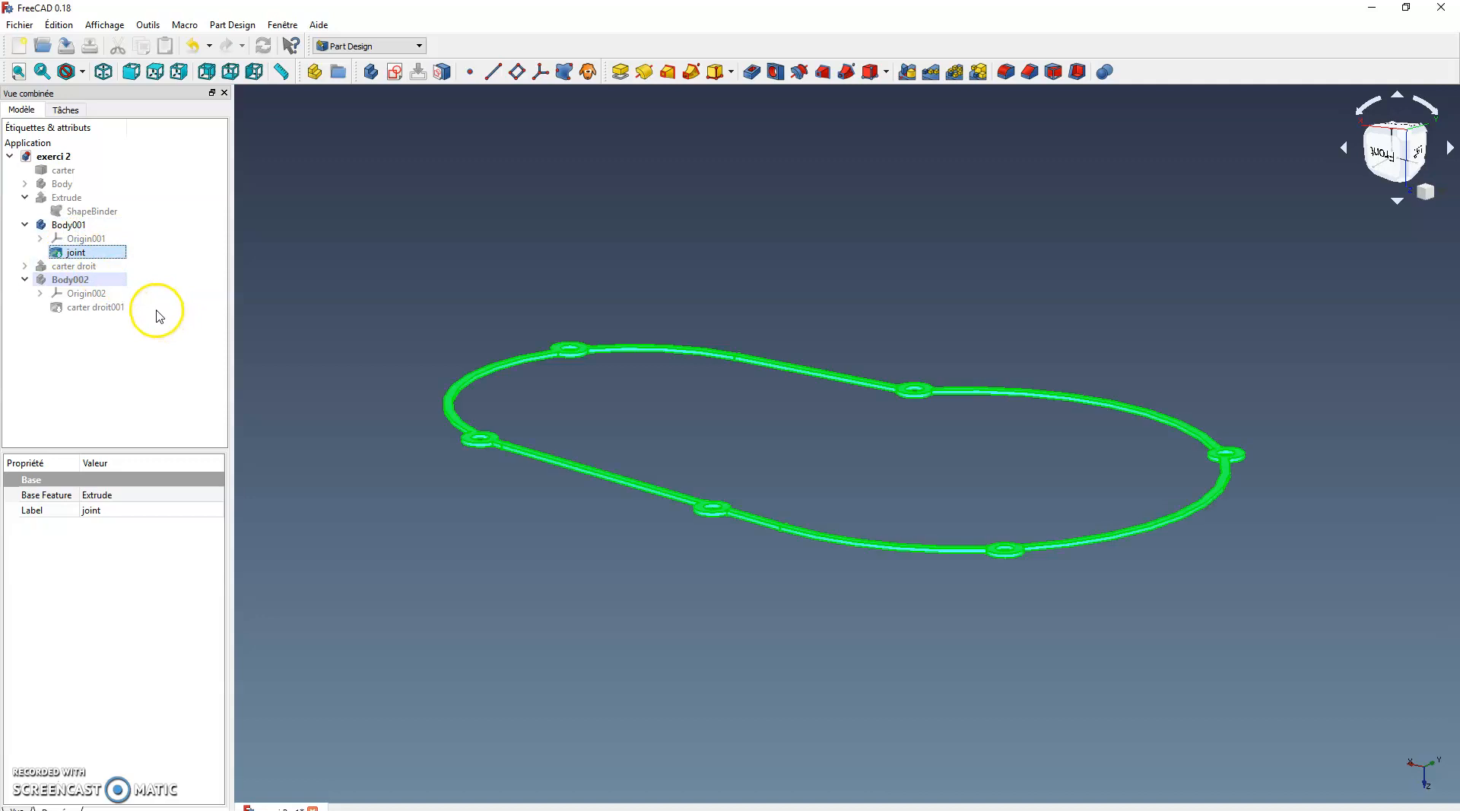
Step: Show the casing body and its base feature together with the gasket
left_click(64, 280)
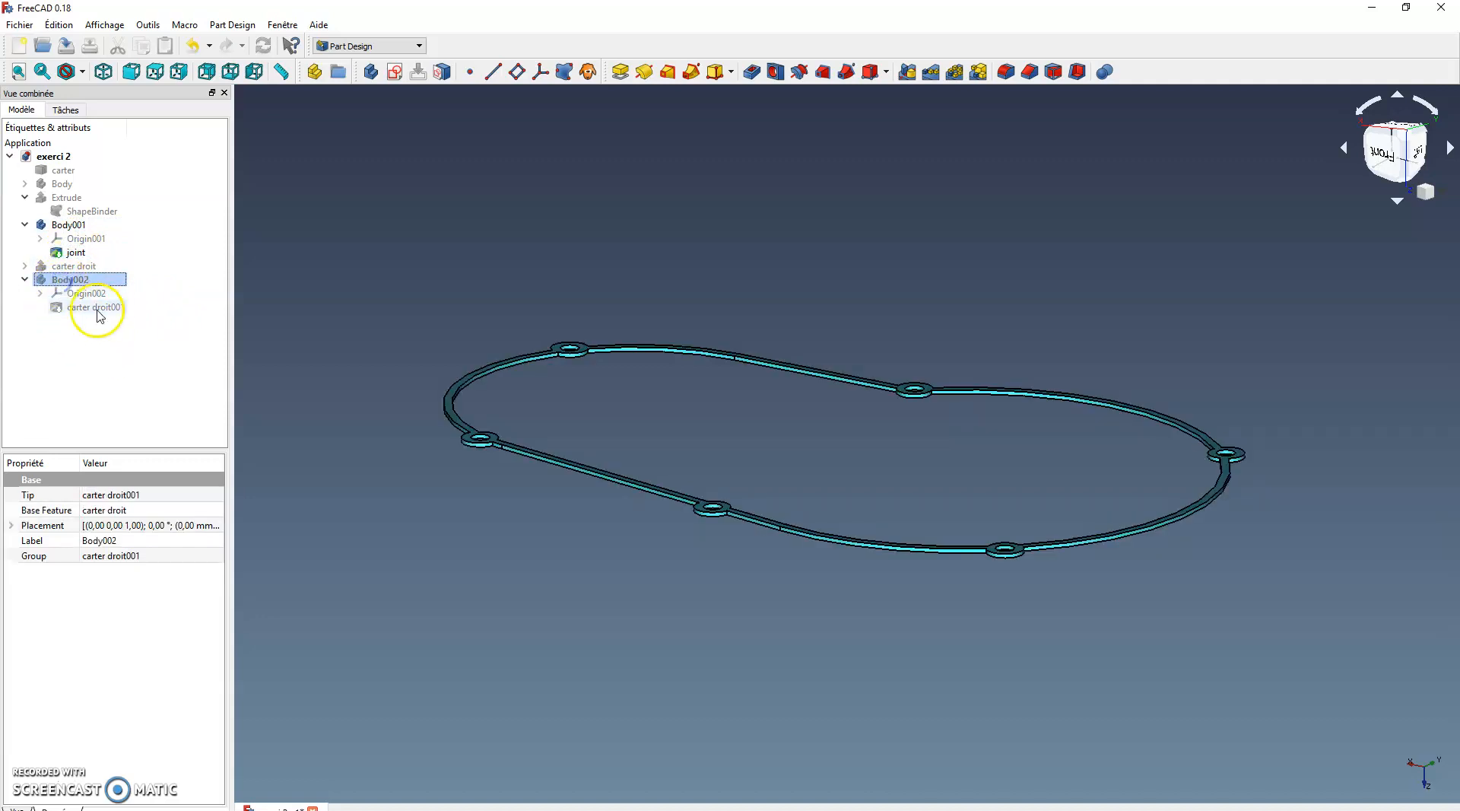
left_click(89, 308)
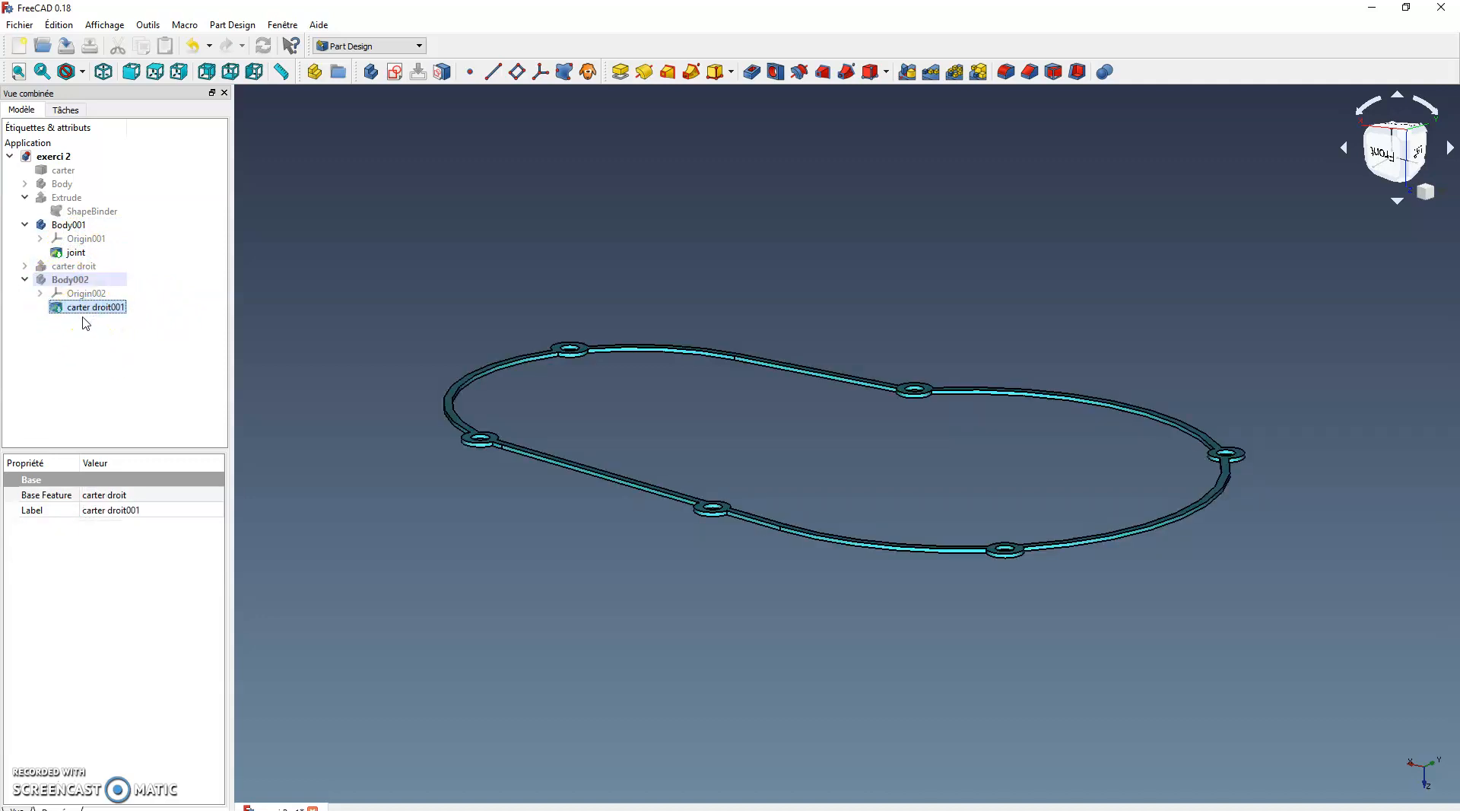
left_click(71, 281)
middle_click_drag(277, 430, 304, 362)
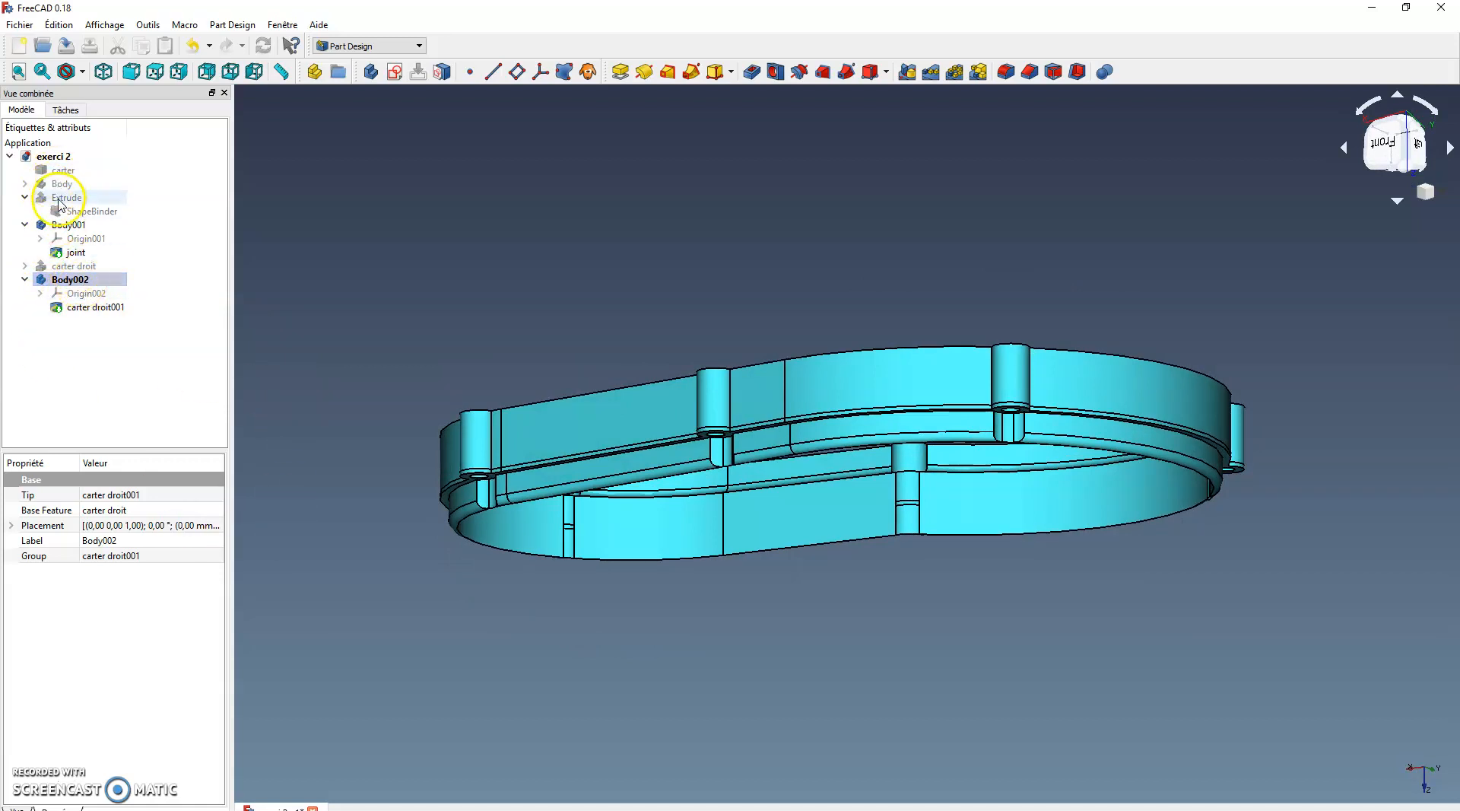
Step: Show the original imported cover and move it along the Z axis with Transform, clear of the casing
left_click(61, 170)
key("space")
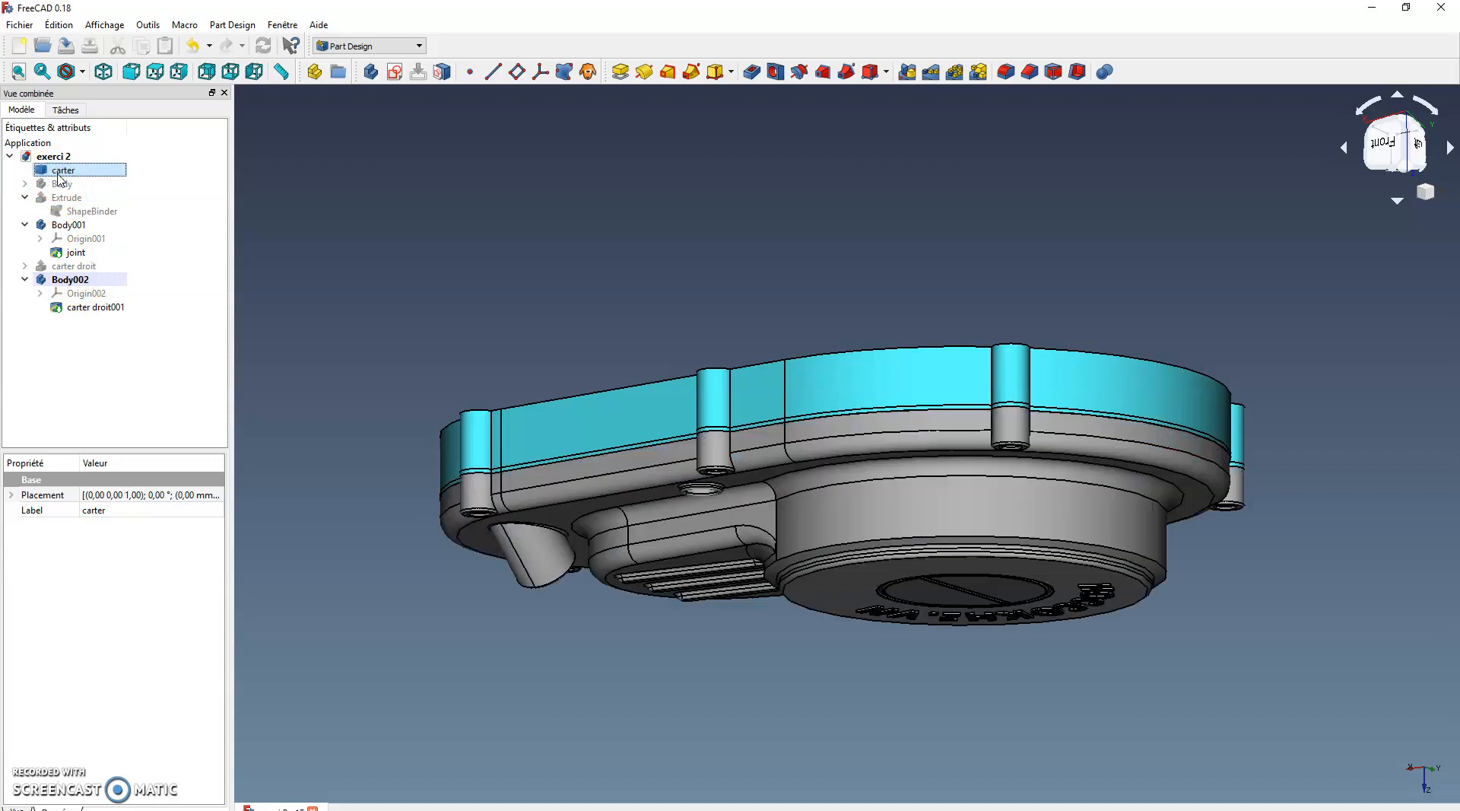
right_click(84, 175)
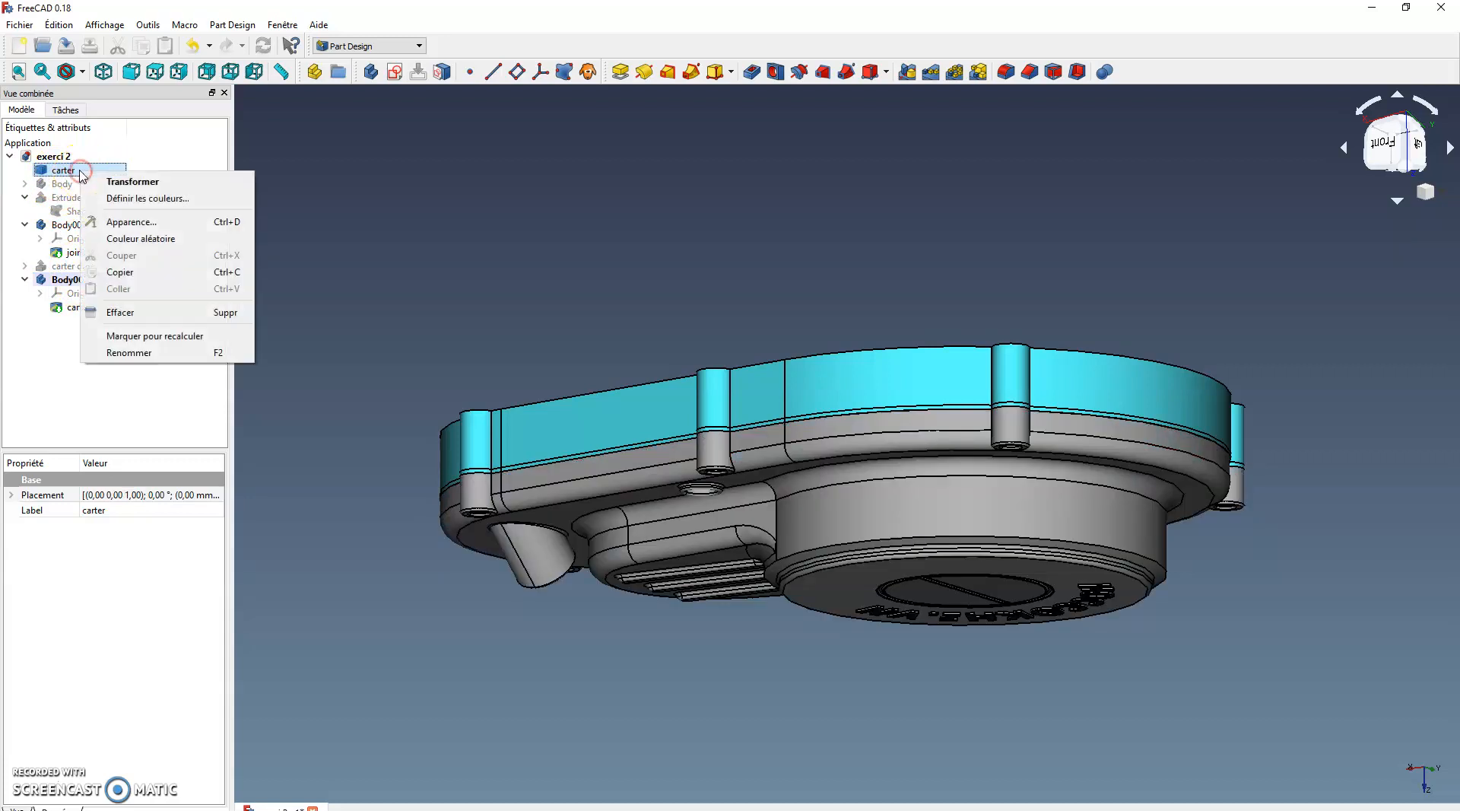
left_click(130, 181)
left_click_drag(958, 690, 965, 778)
middle_click_drag(593, 190, 637, 274)
left_click(109, 141)
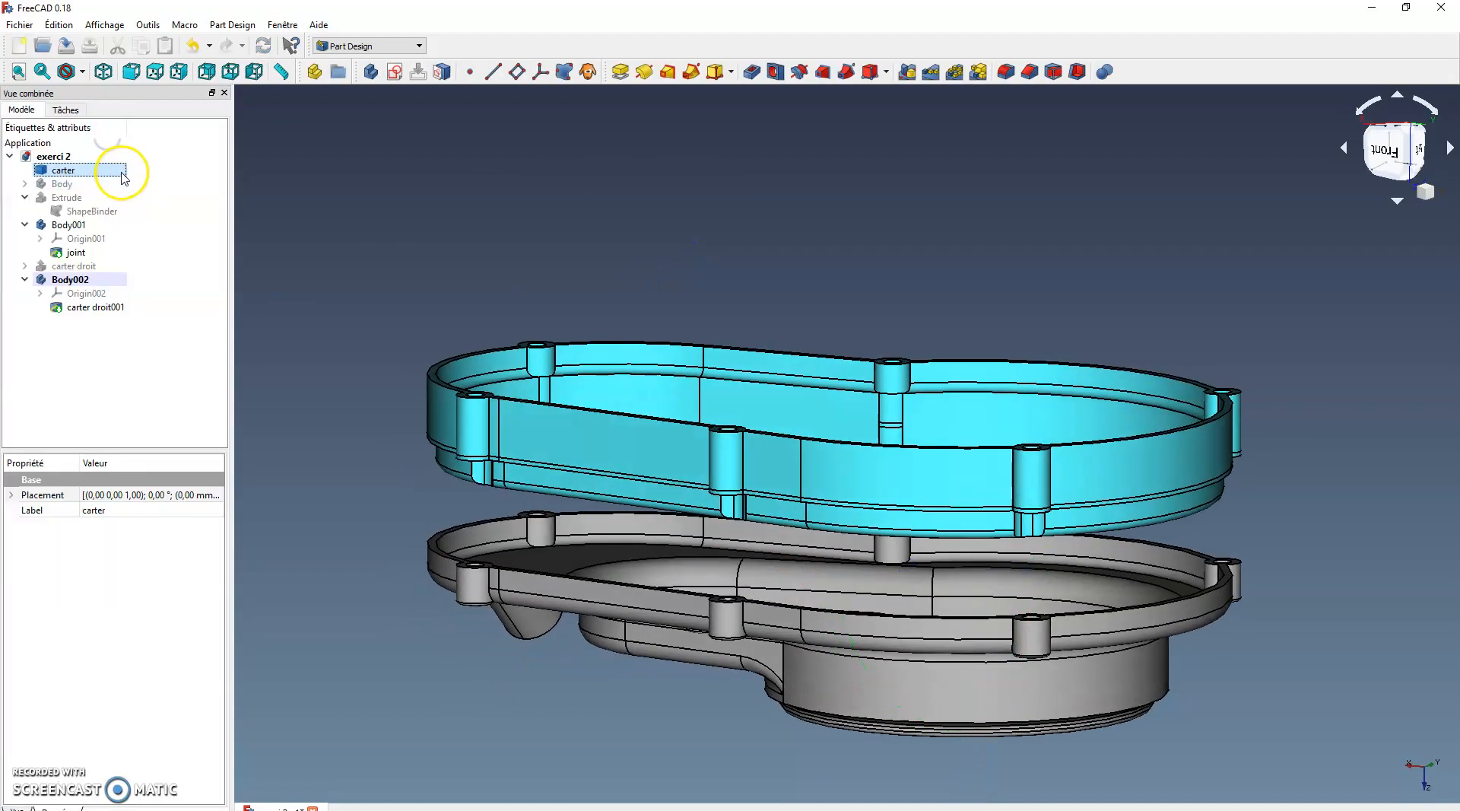
Step: Move the gasket body along the Z axis with Transform, out of the casing and close to the imported cover's rim
left_click(80, 258)
right_click(81, 255)
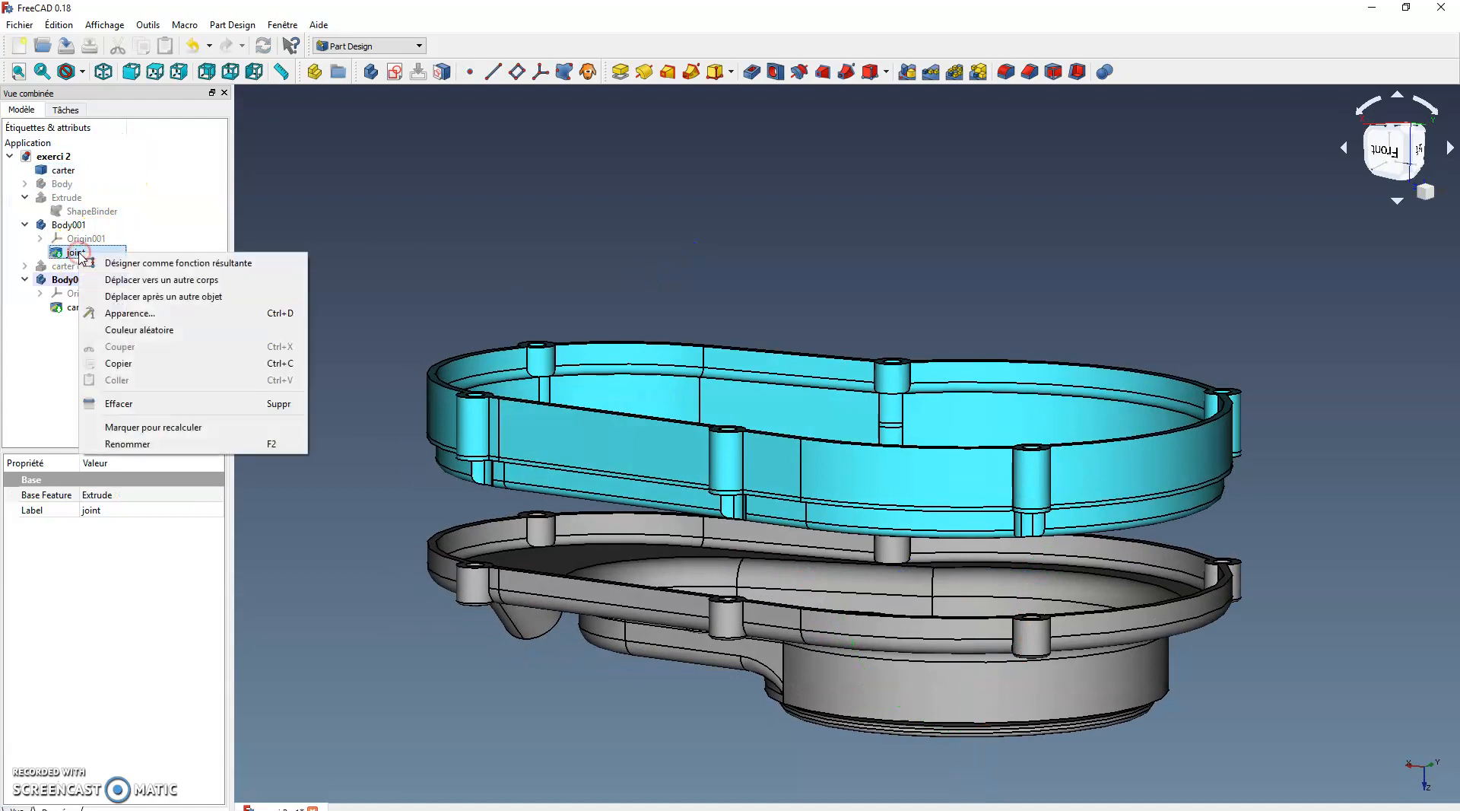
right_click(69, 225)
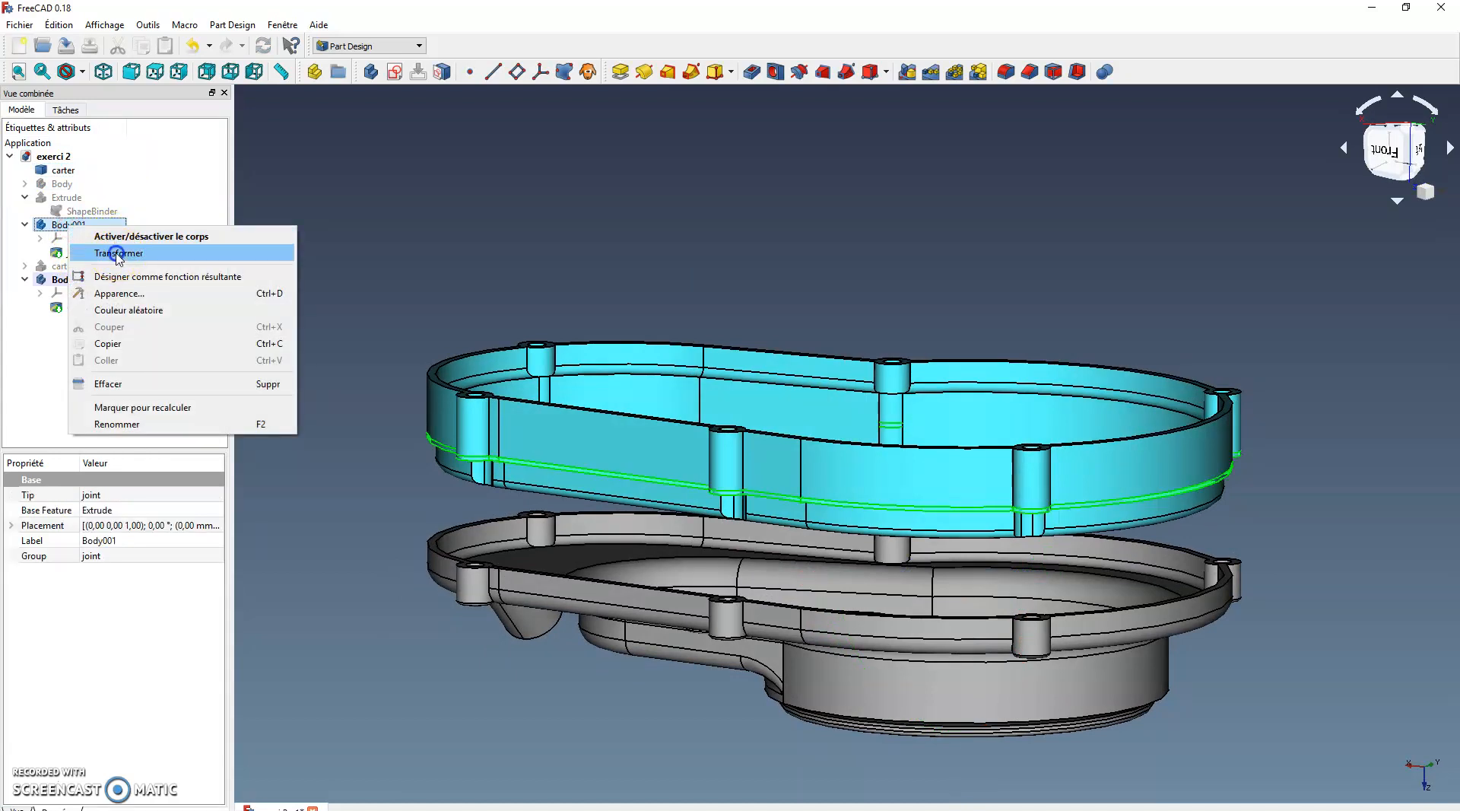
left_click(117, 253)
left_click_drag(986, 696, 963, 787)
left_click(382, 476)
middle_click_drag(385, 380, 473, 305)
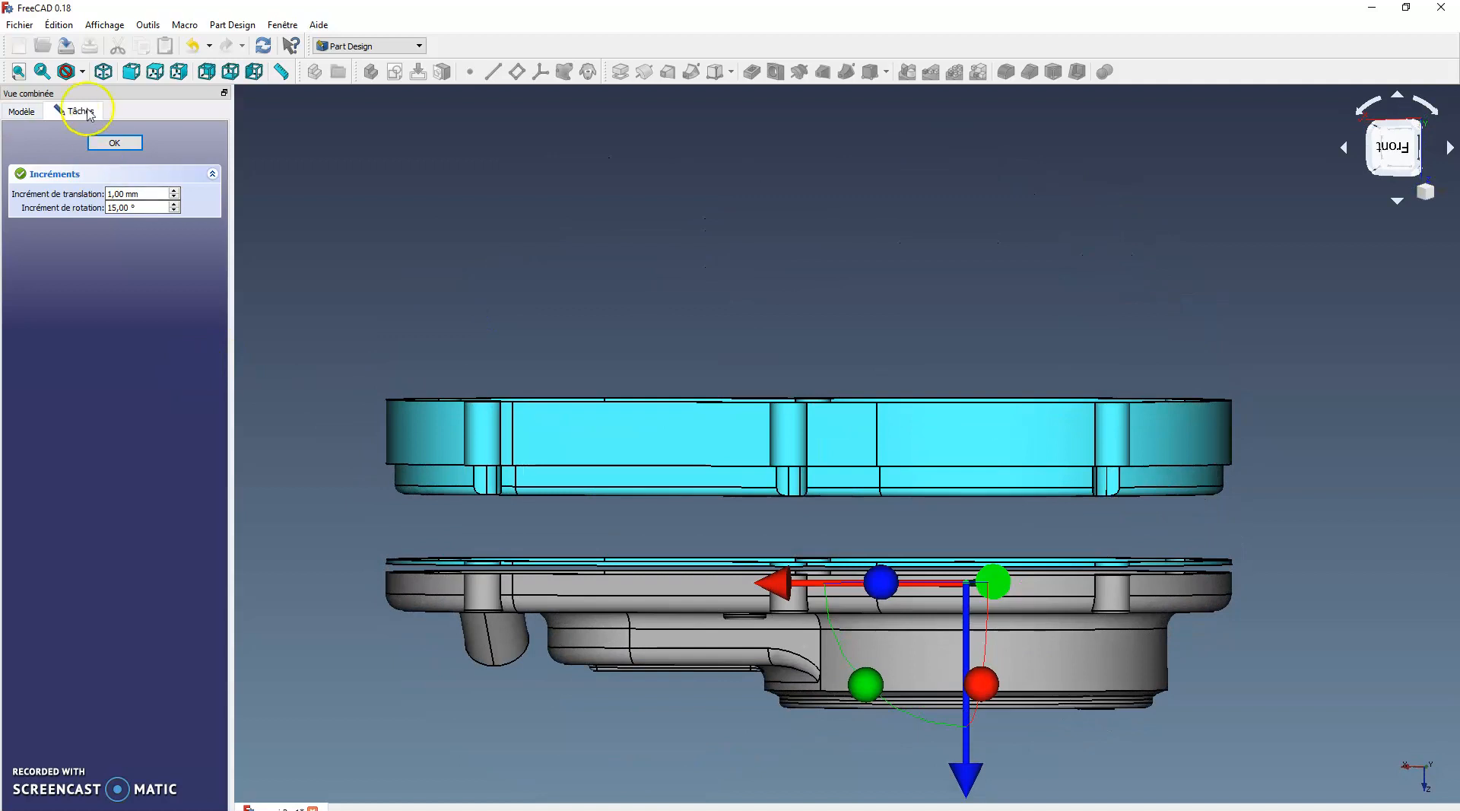
left_click(114, 142)
Step: Move the casing body along the Z axis with Transform, bringing it closer to the gasket and cover
left_click(90, 307)
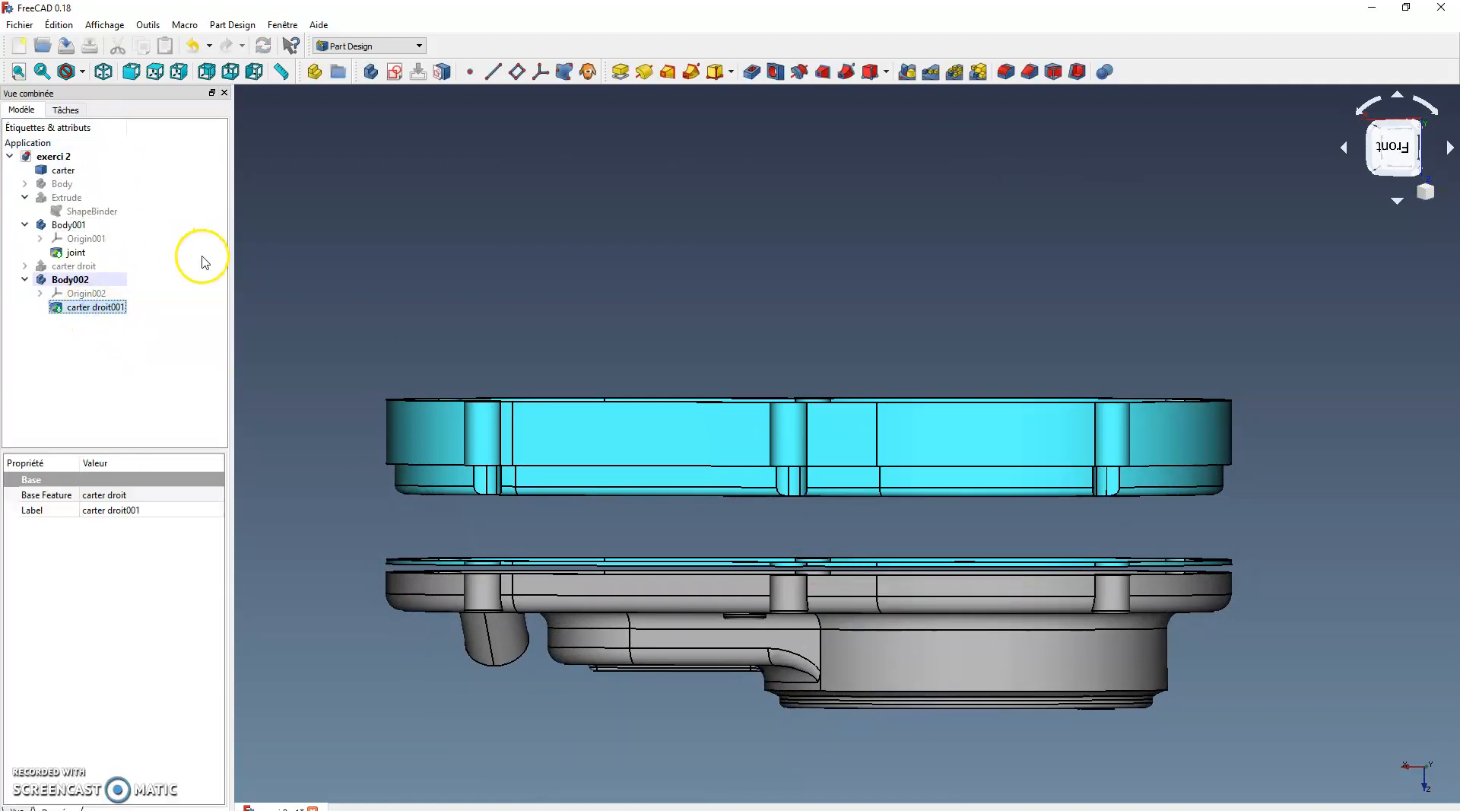
right_click(79, 312)
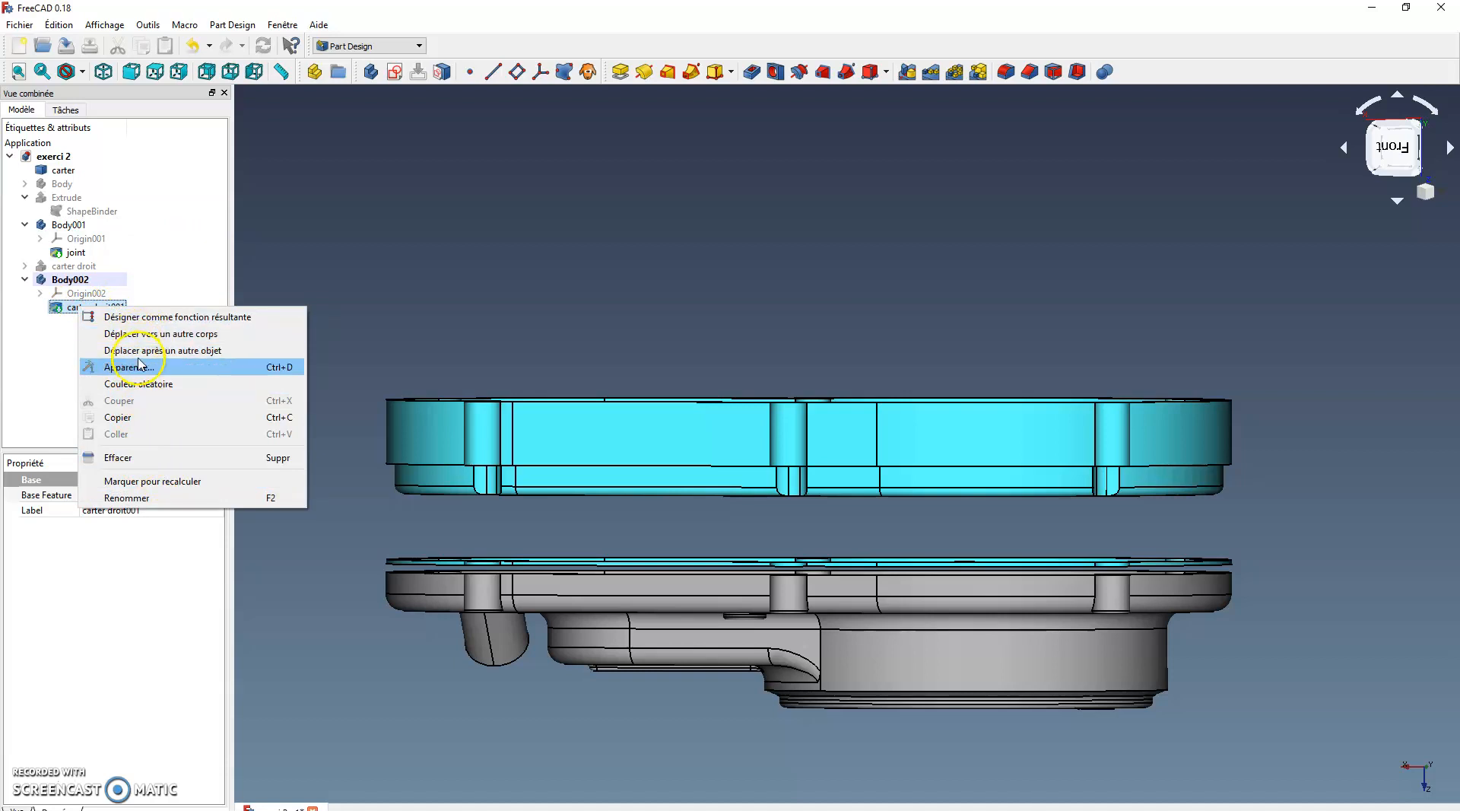
left_click(67, 281)
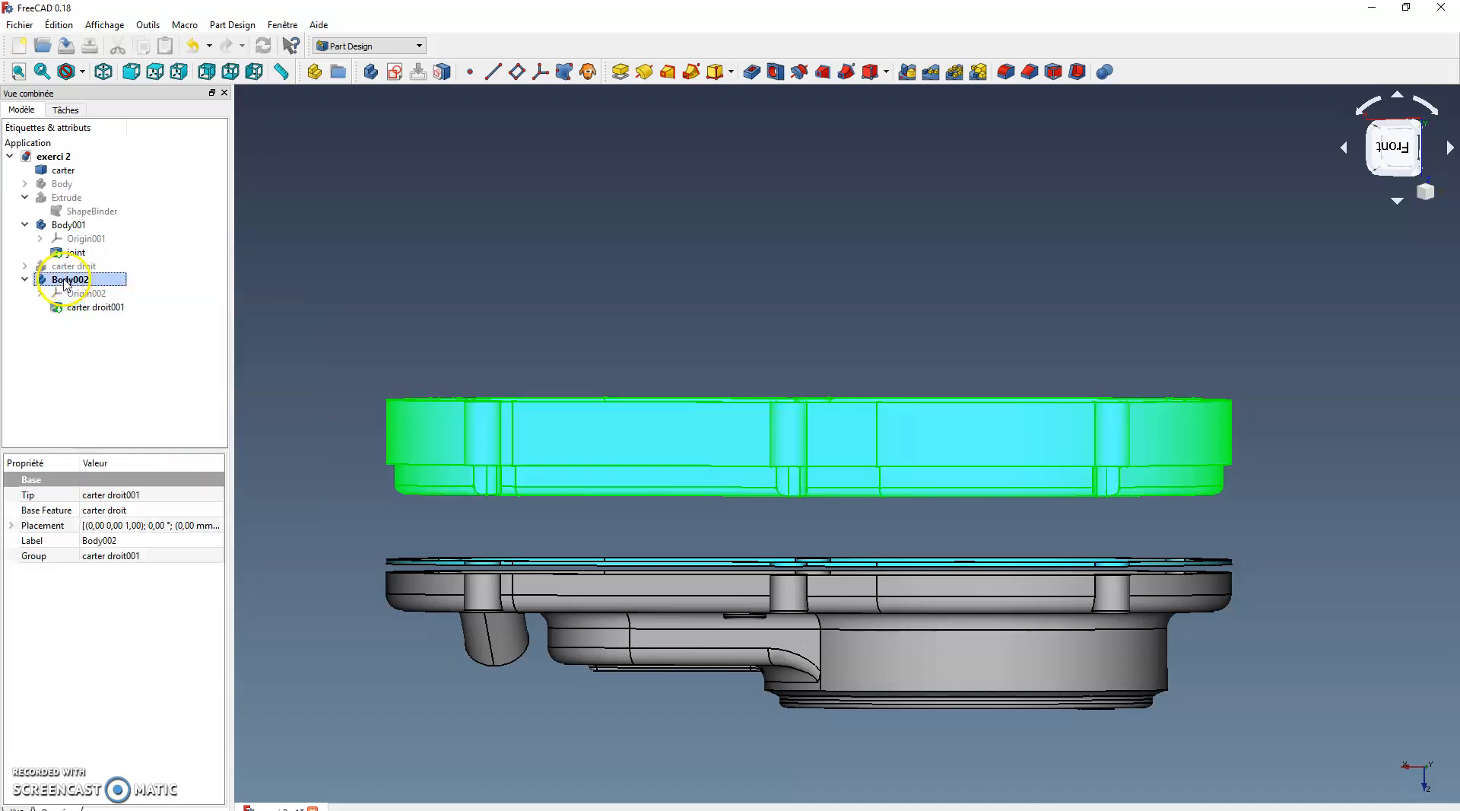
right_click(90, 293)
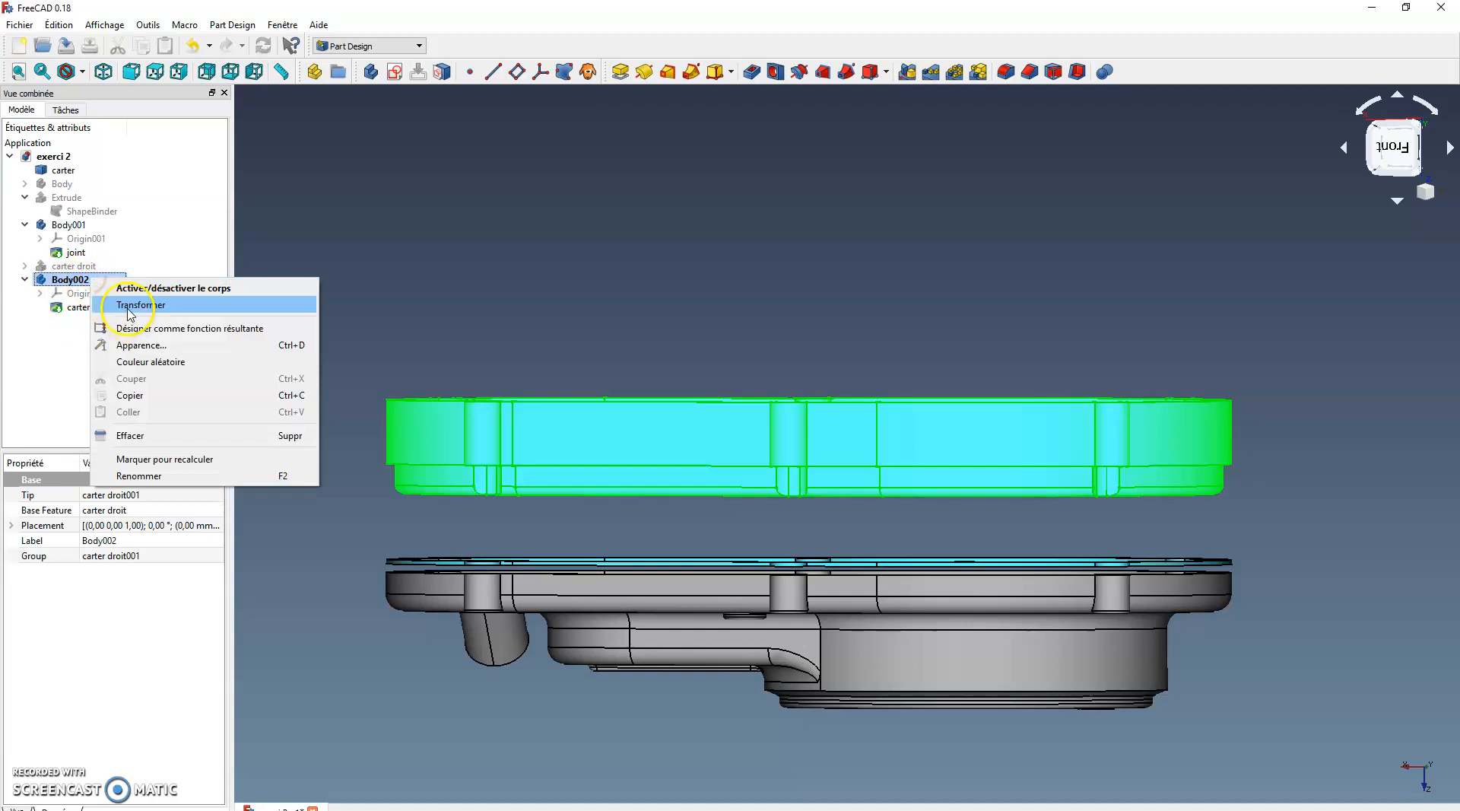
left_click(85, 301)
left_click_drag(968, 682, 965, 736)
left_click_drag(775, 410, 682, 542)
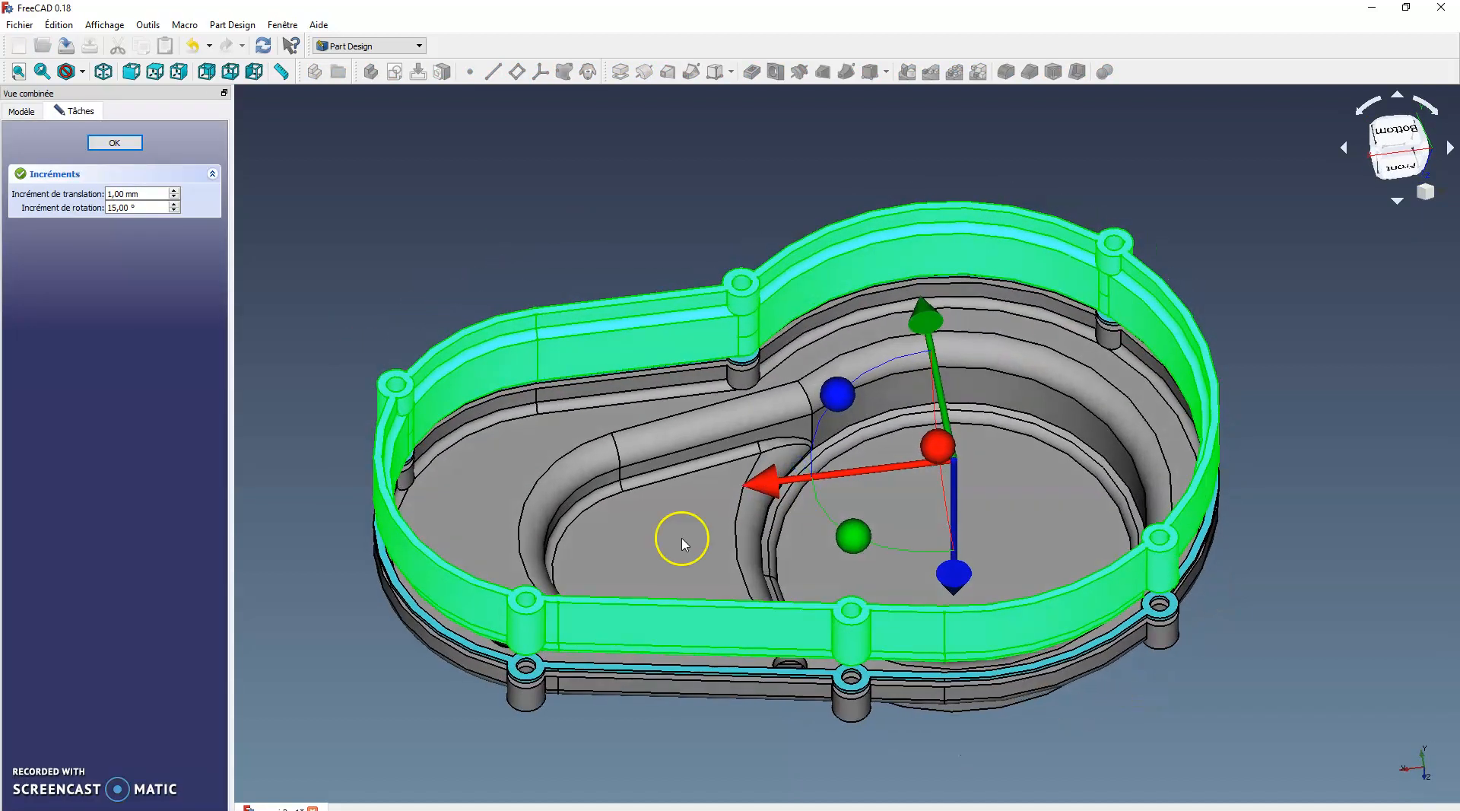
left_click(114, 142)
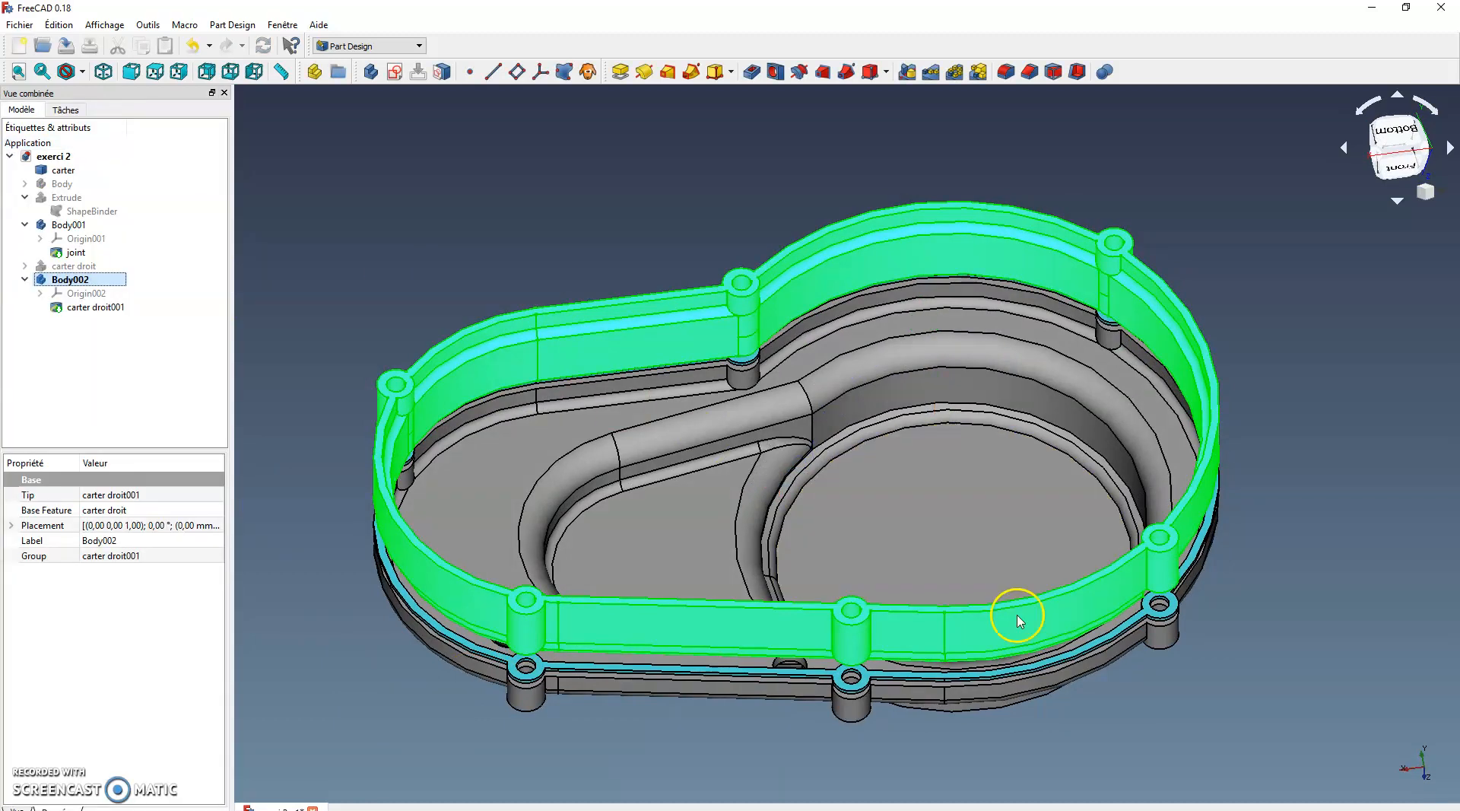
Step: Transform the casing body again, shifting it further along Z until only a small gap to the gasket is left
left_click_drag(1209, 758, 833, 677)
scroll(811, 664, "up", 4)
middle_click_drag(742, 663, 473, 730)
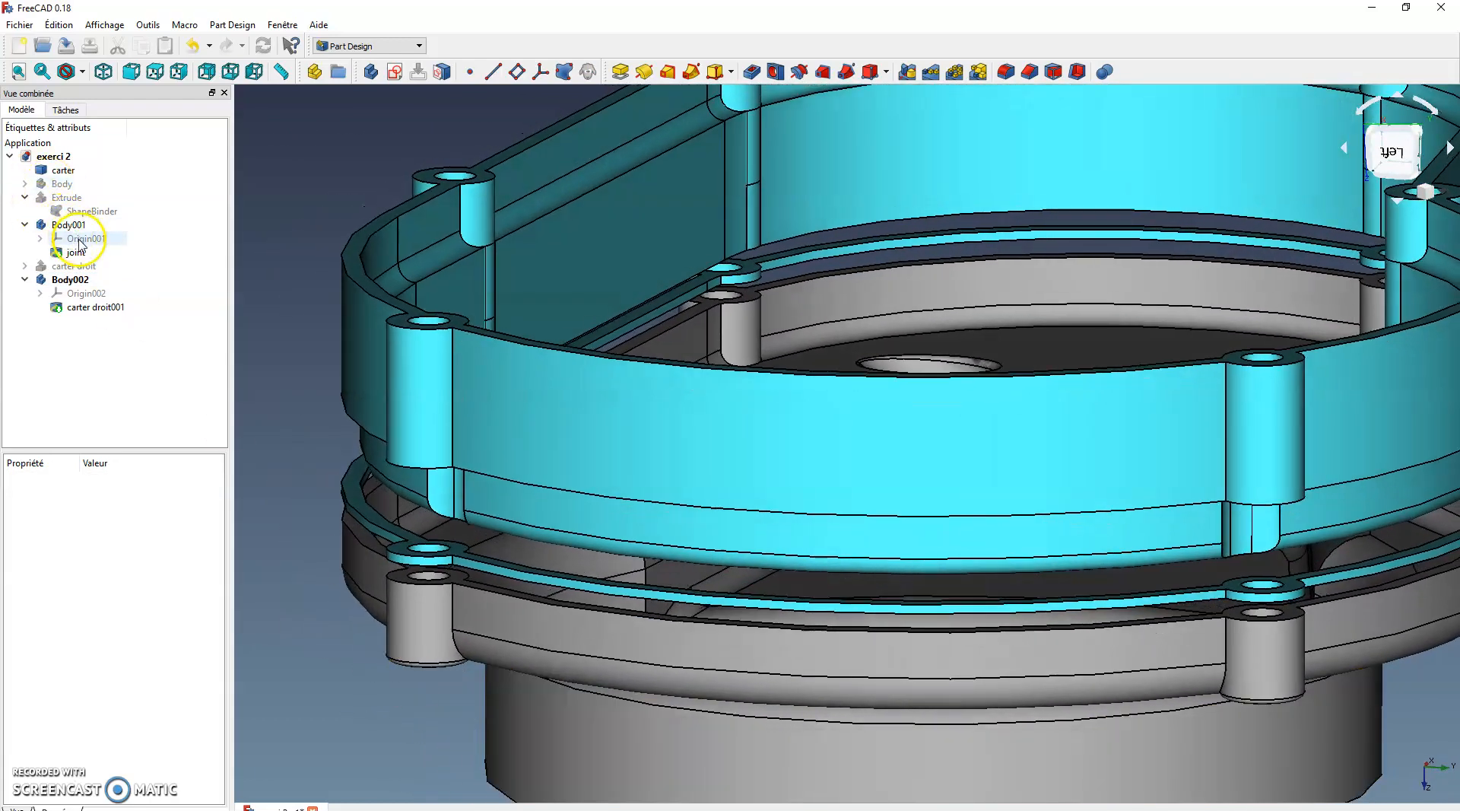
left_click(75, 282)
right_click(71, 280)
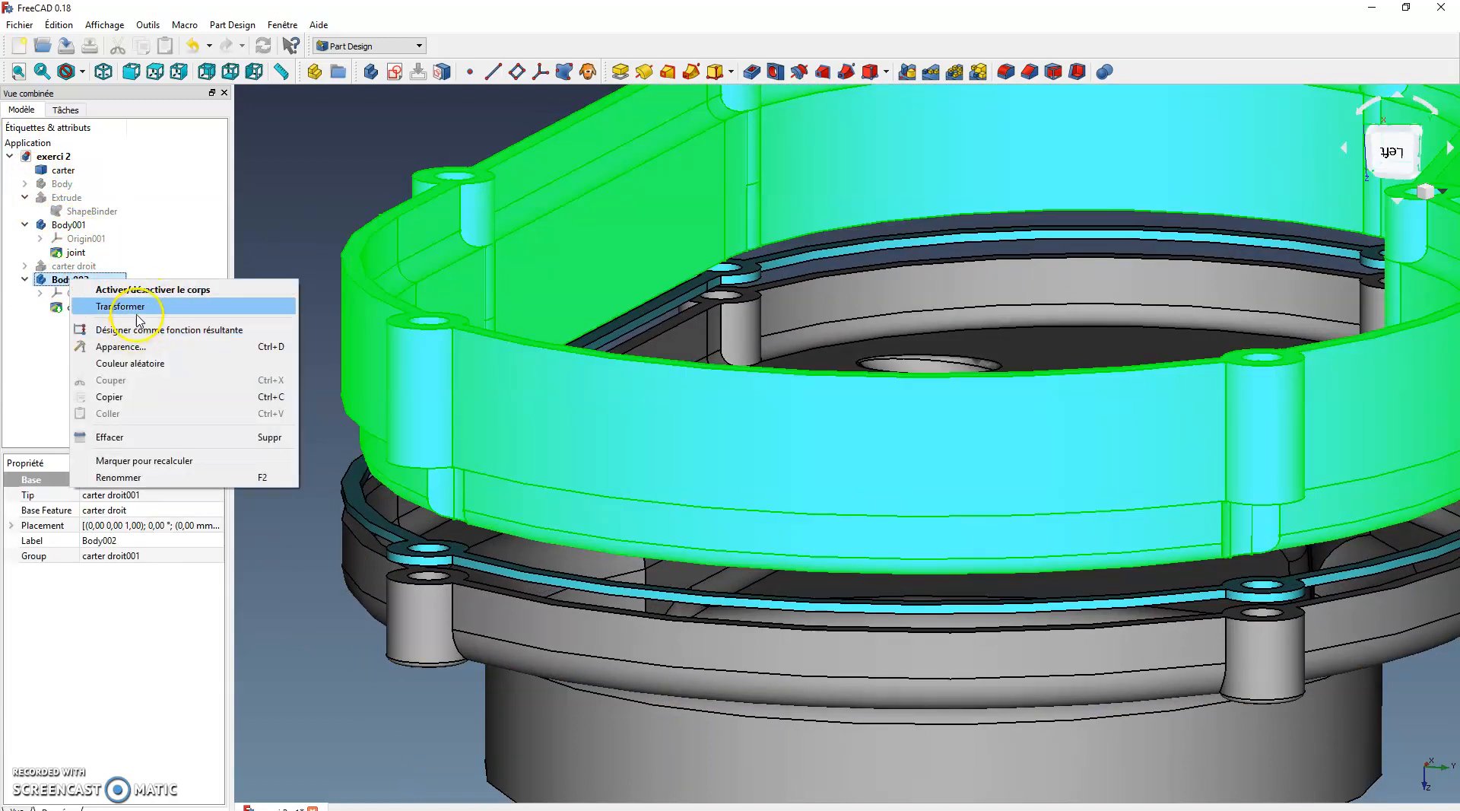
left_click(141, 313)
mouse_move(936, 641)
left_mouse_down()
mouse_move(938, 675)
mouse_move(943, 660)
left_mouse_up()
left_click(426, 440)
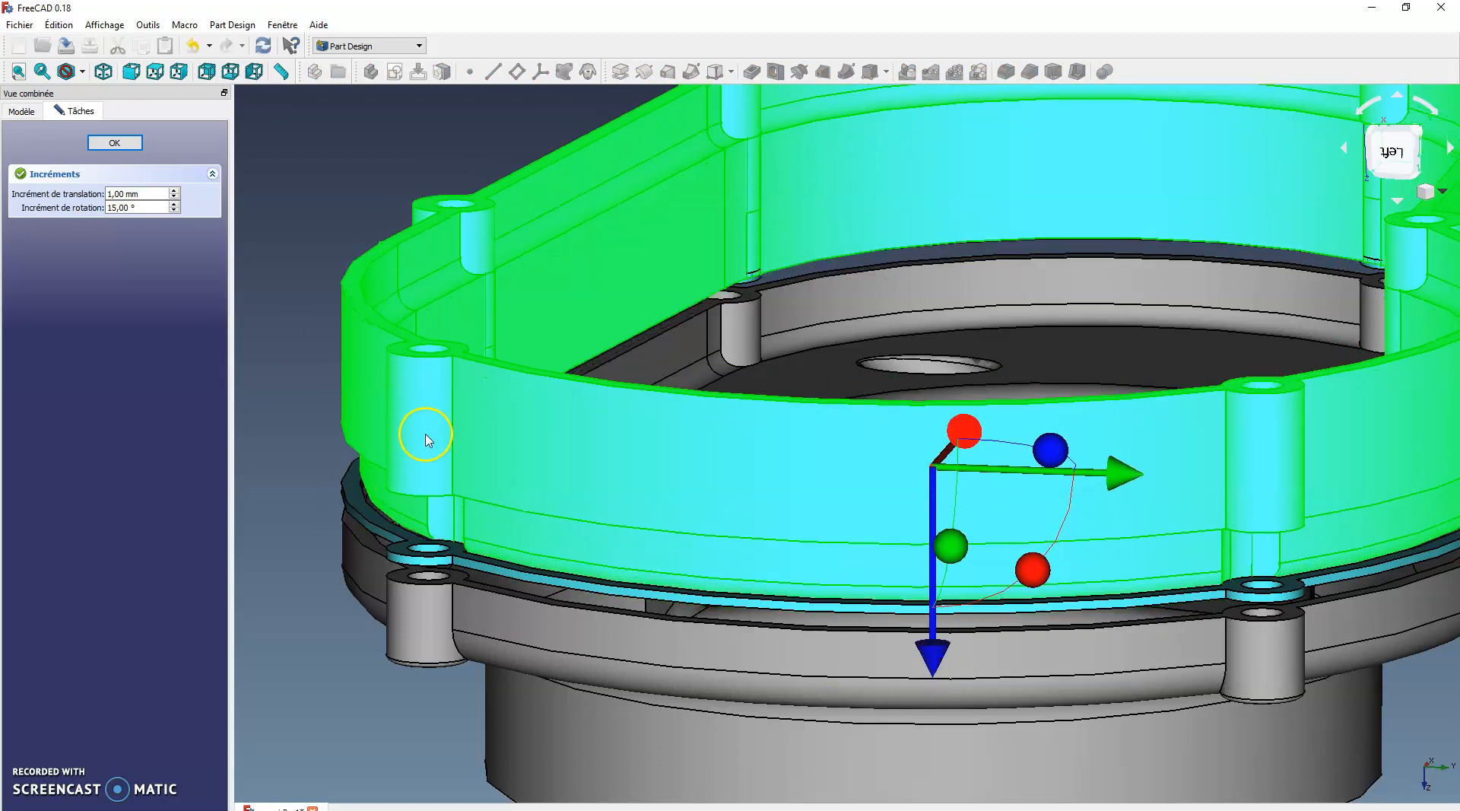
Step: Close the remaining gap by moving the casing body along Z onto the gasket, and finish the transform
middle_click_drag(517, 552, 518, 518)
scroll(621, 536, "down", 3)
scroll(601, 365, "up", 5)
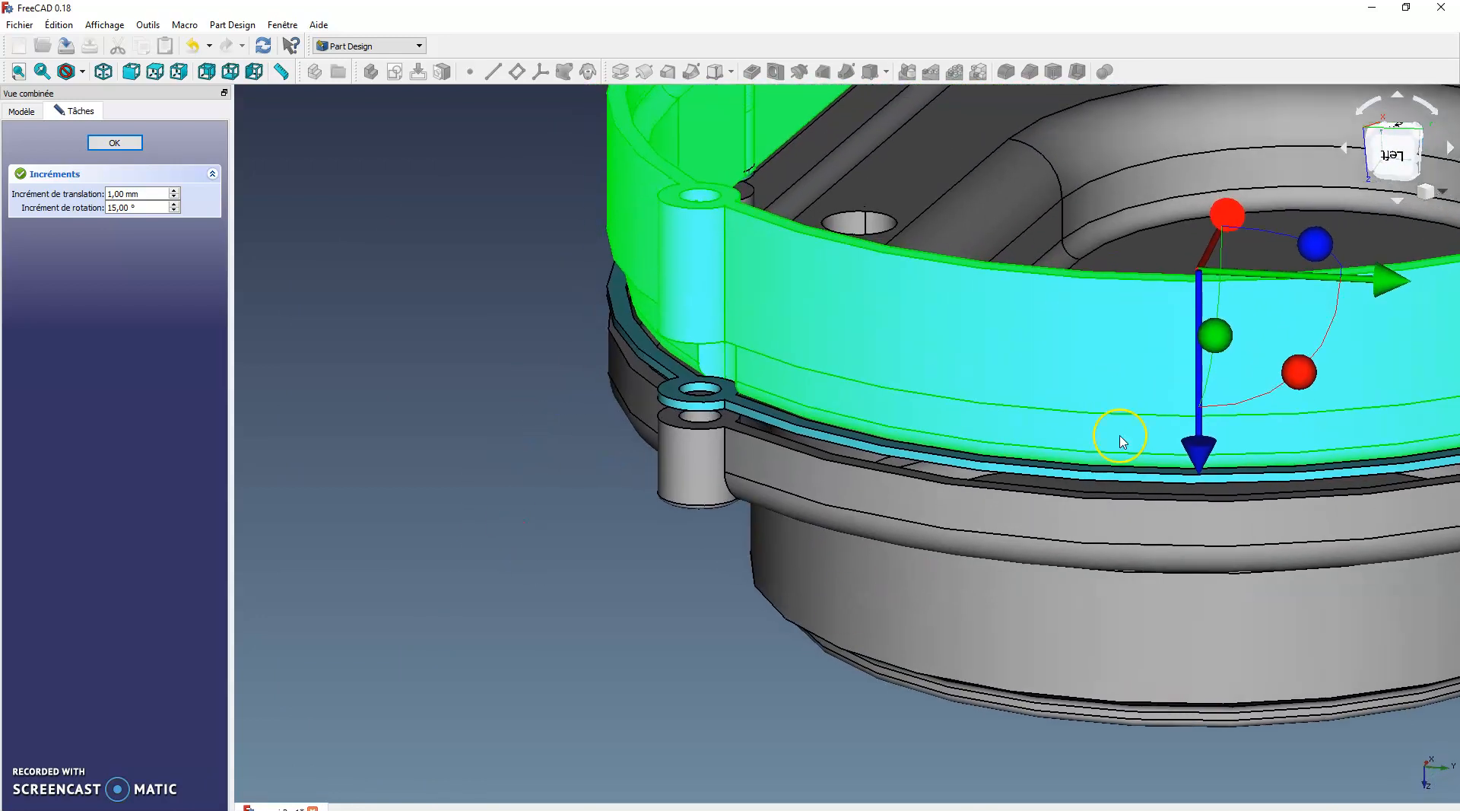
left_click_drag(1169, 448, 1196, 519)
left_click(1028, 515)
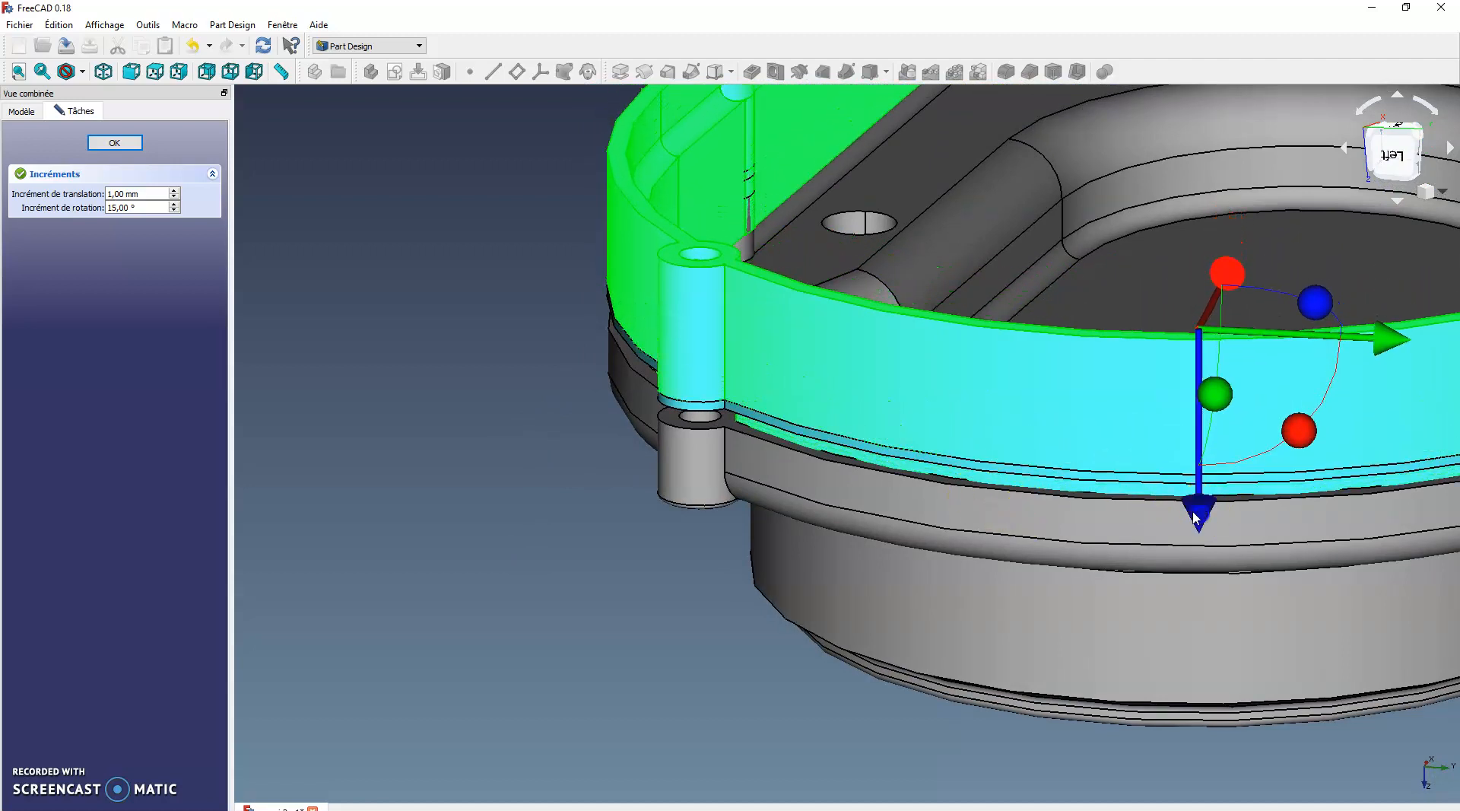
left_click(138, 150)
left_click(439, 494)
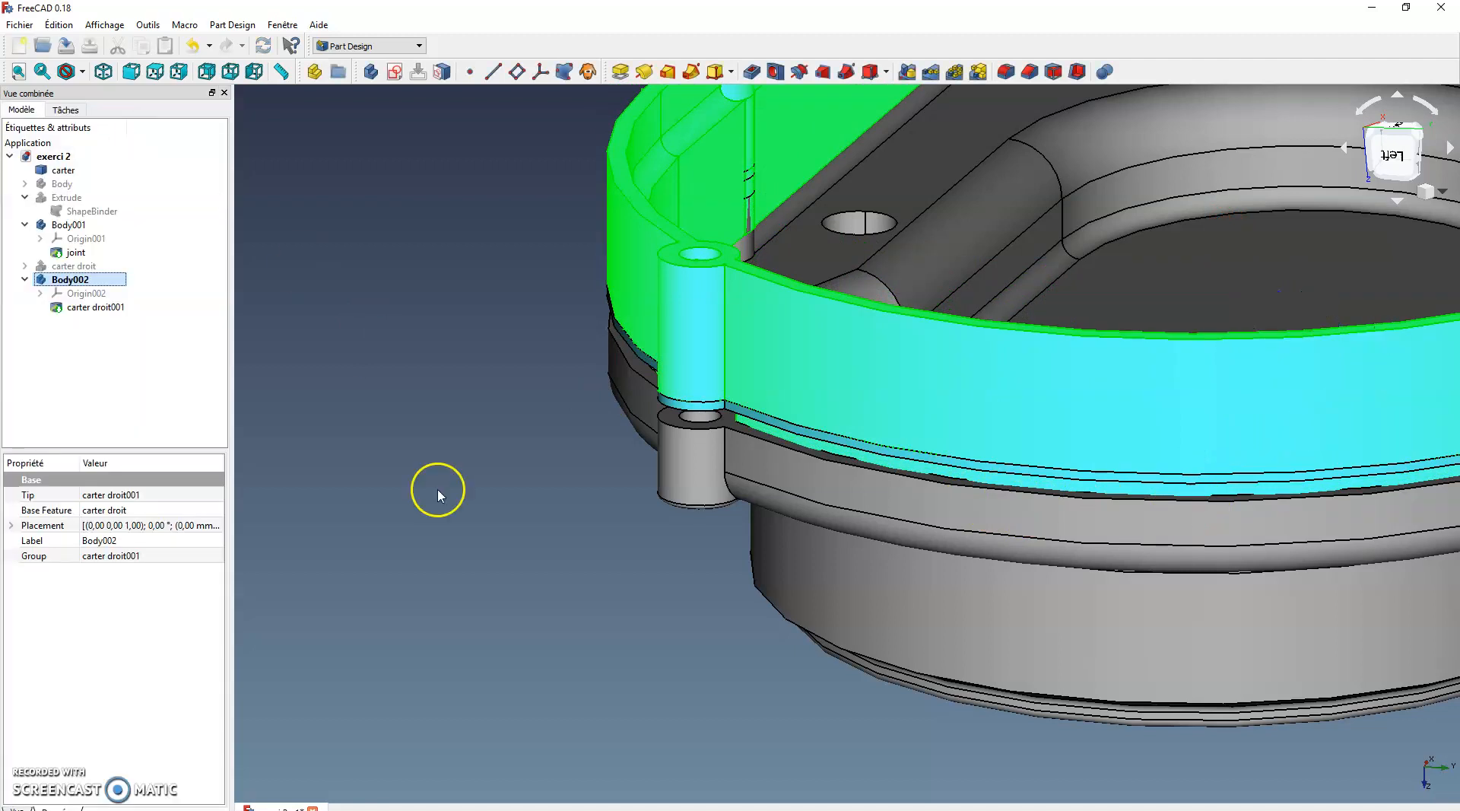
Step: Move the imported cover slightly along the Z axis with Transform so its rim meets the gasket
left_click(63, 170)
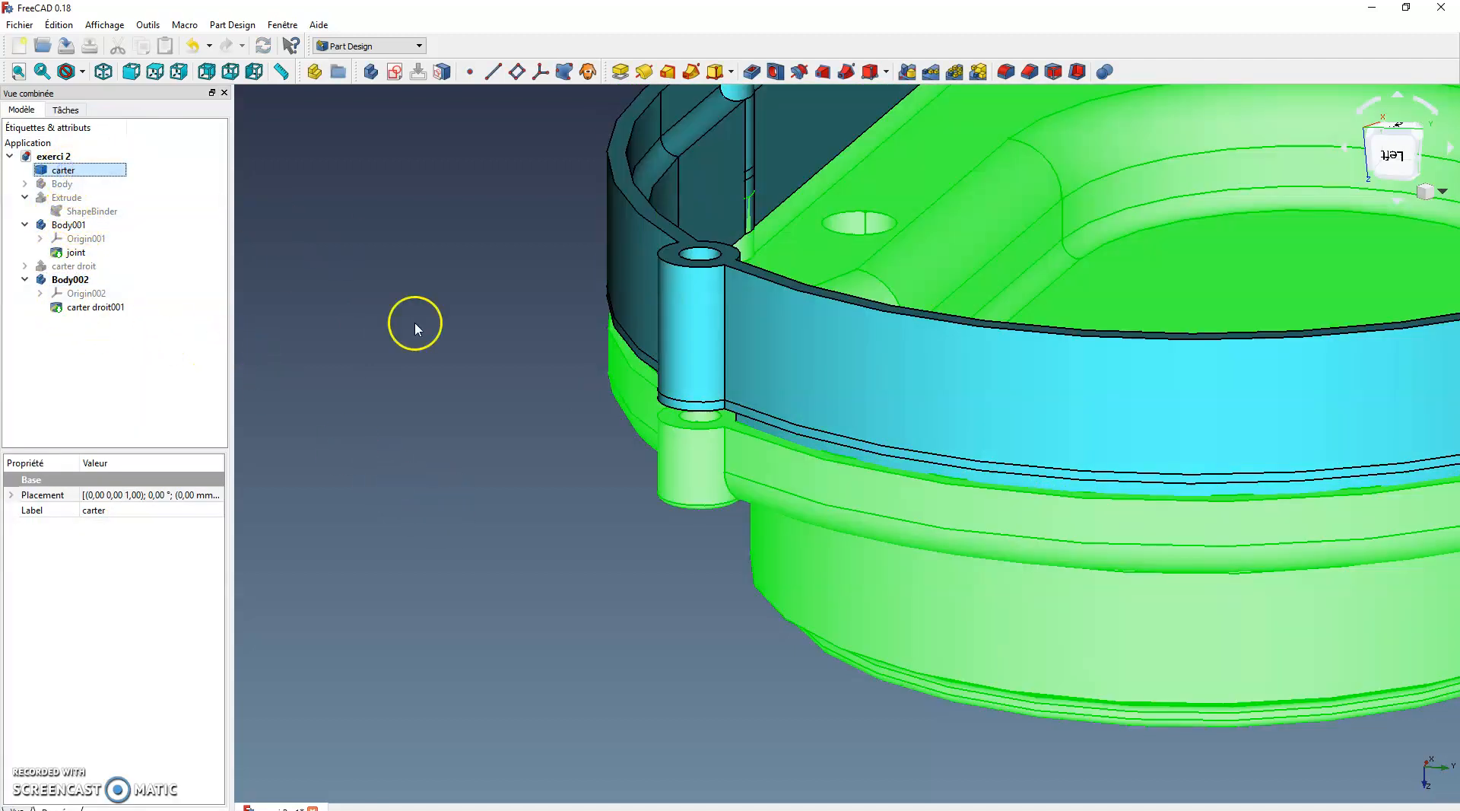
right_click(70, 170)
left_click(243, 172)
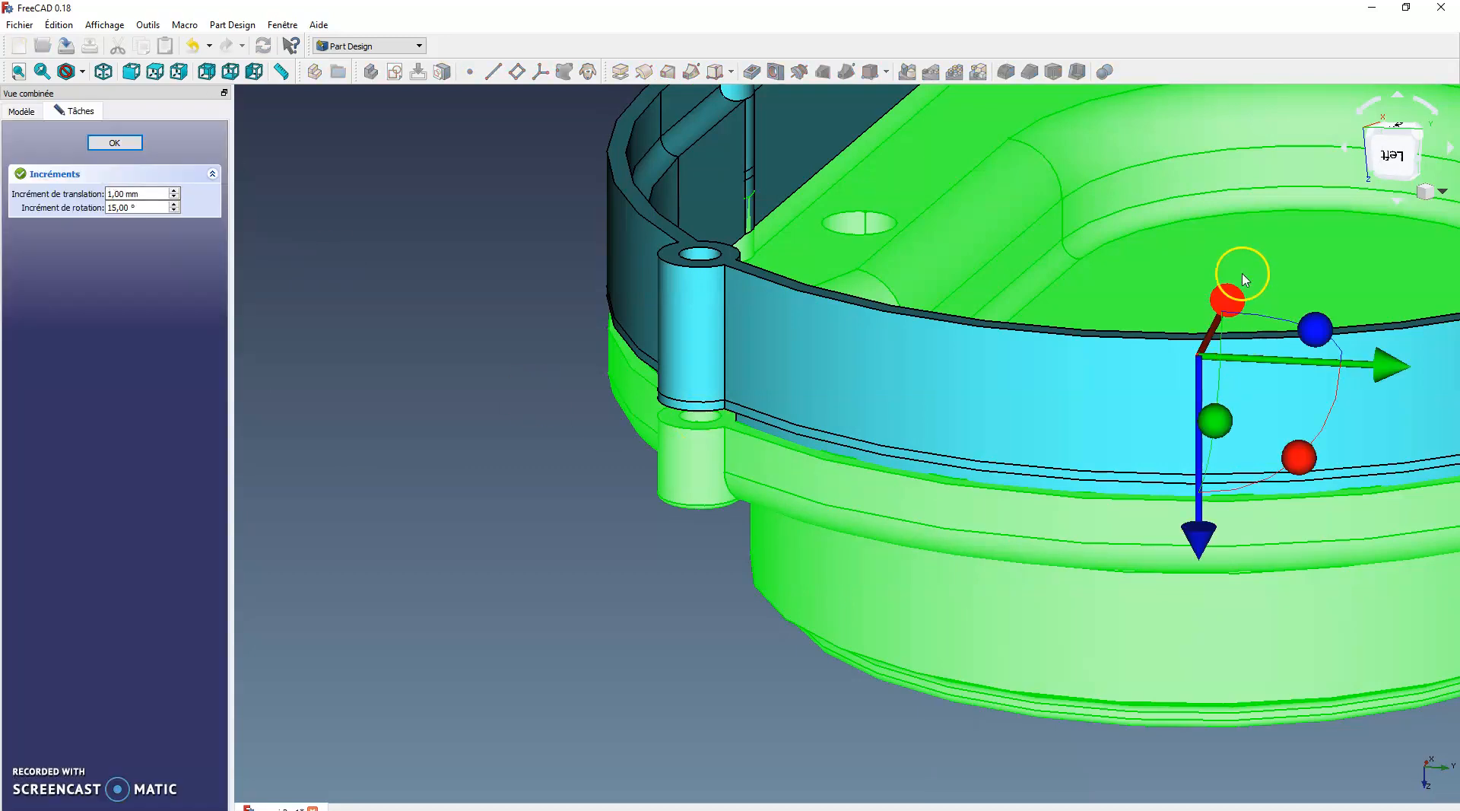
left_click_drag(1201, 542, 1197, 532)
middle_click_drag(562, 703, 735, 676)
left_click_drag(1228, 496, 1226, 482)
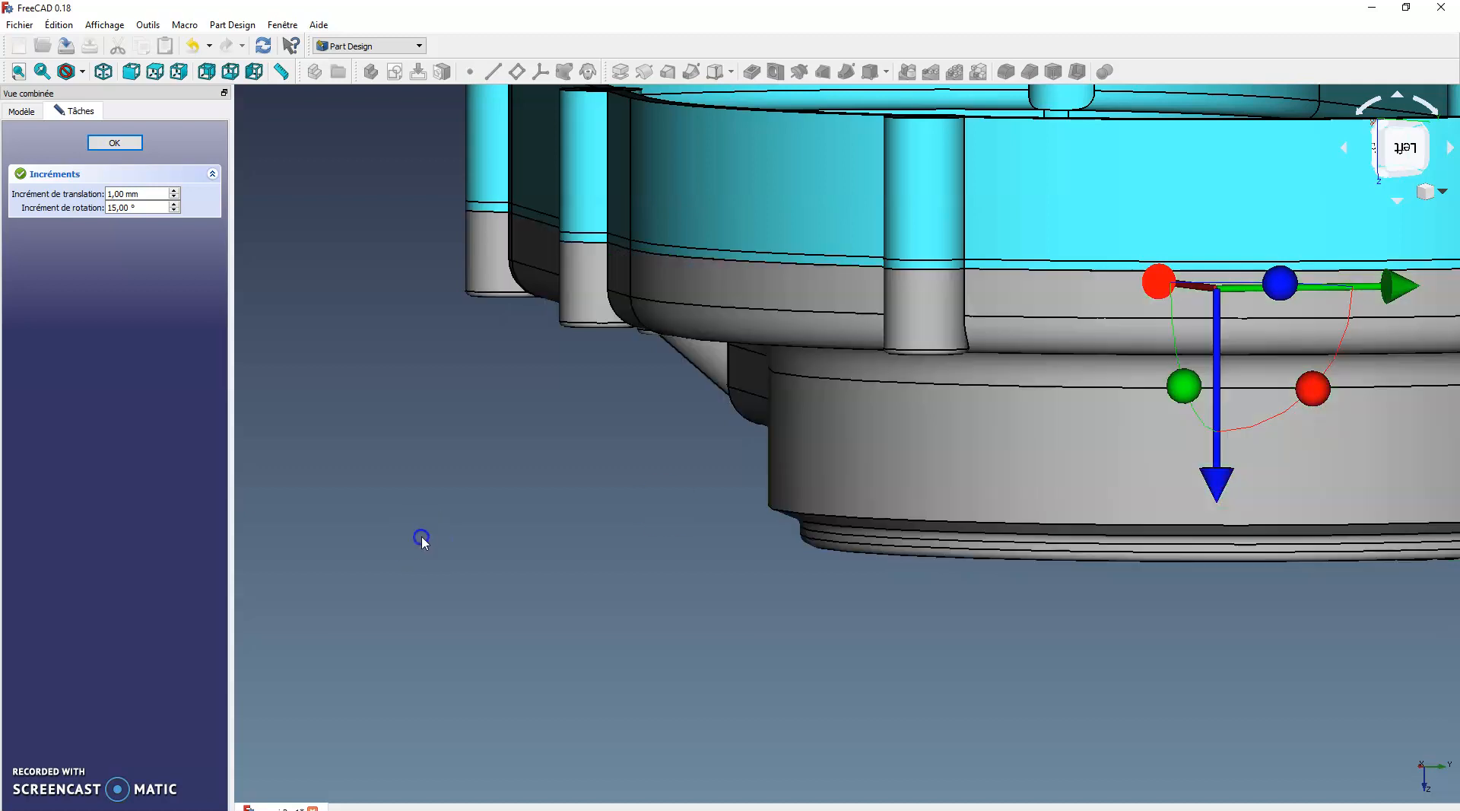
middle_click_drag(363, 482, 563, 525)
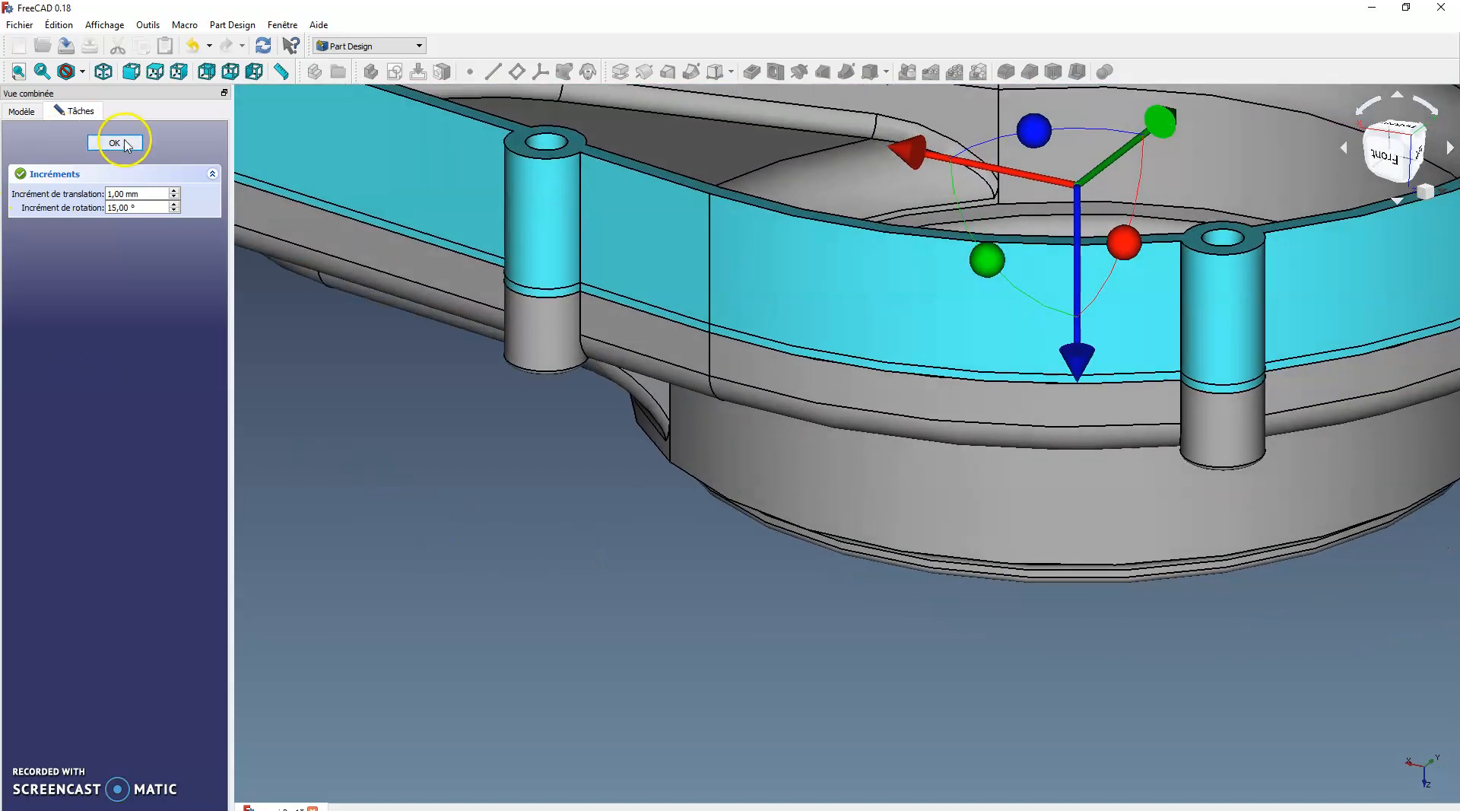
key("Escape")
Step: Apply a random colour to the casing's base feature and to the gasket's joint feature
scroll(544, 578, "down", 8)
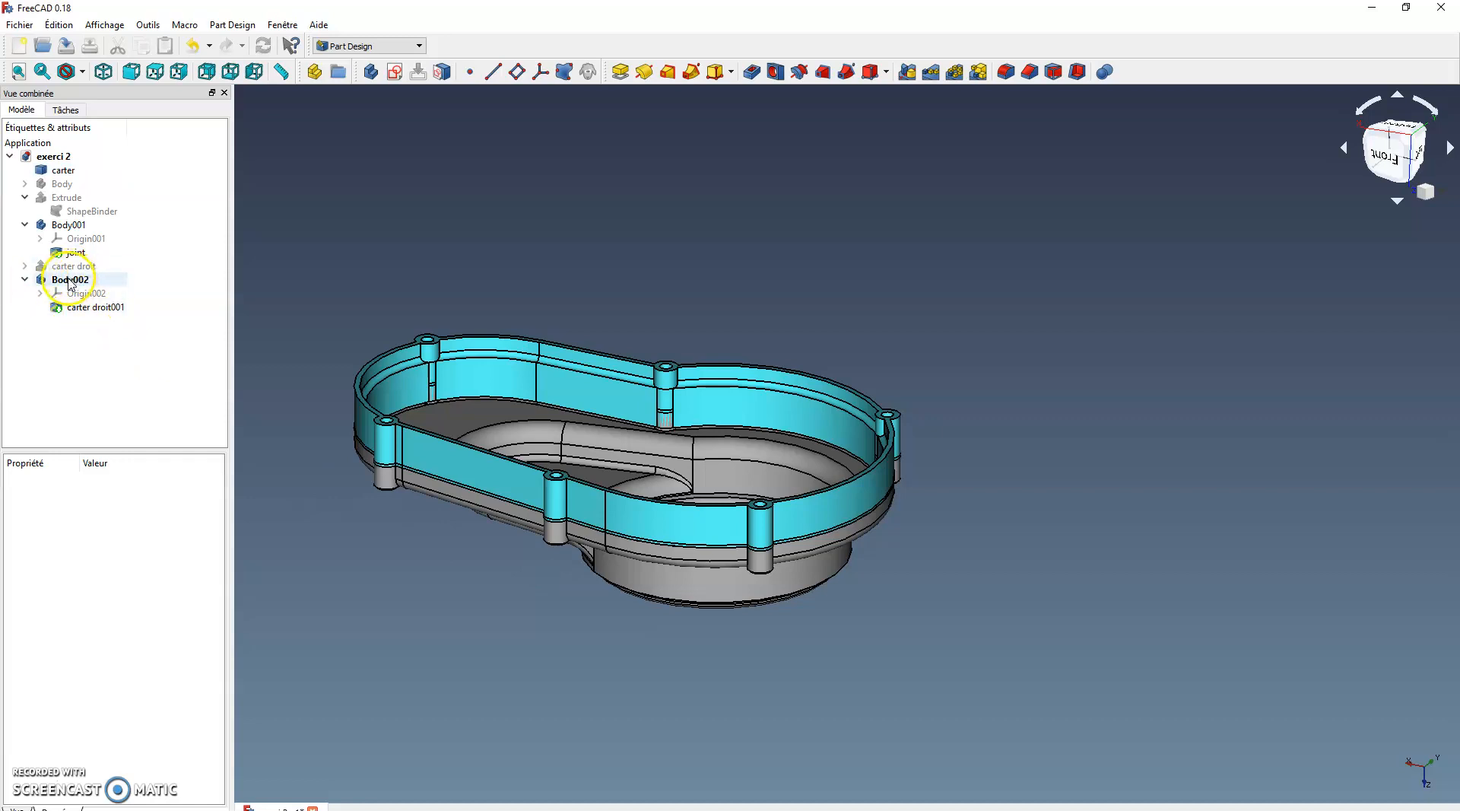
left_click(82, 306)
right_click(76, 308)
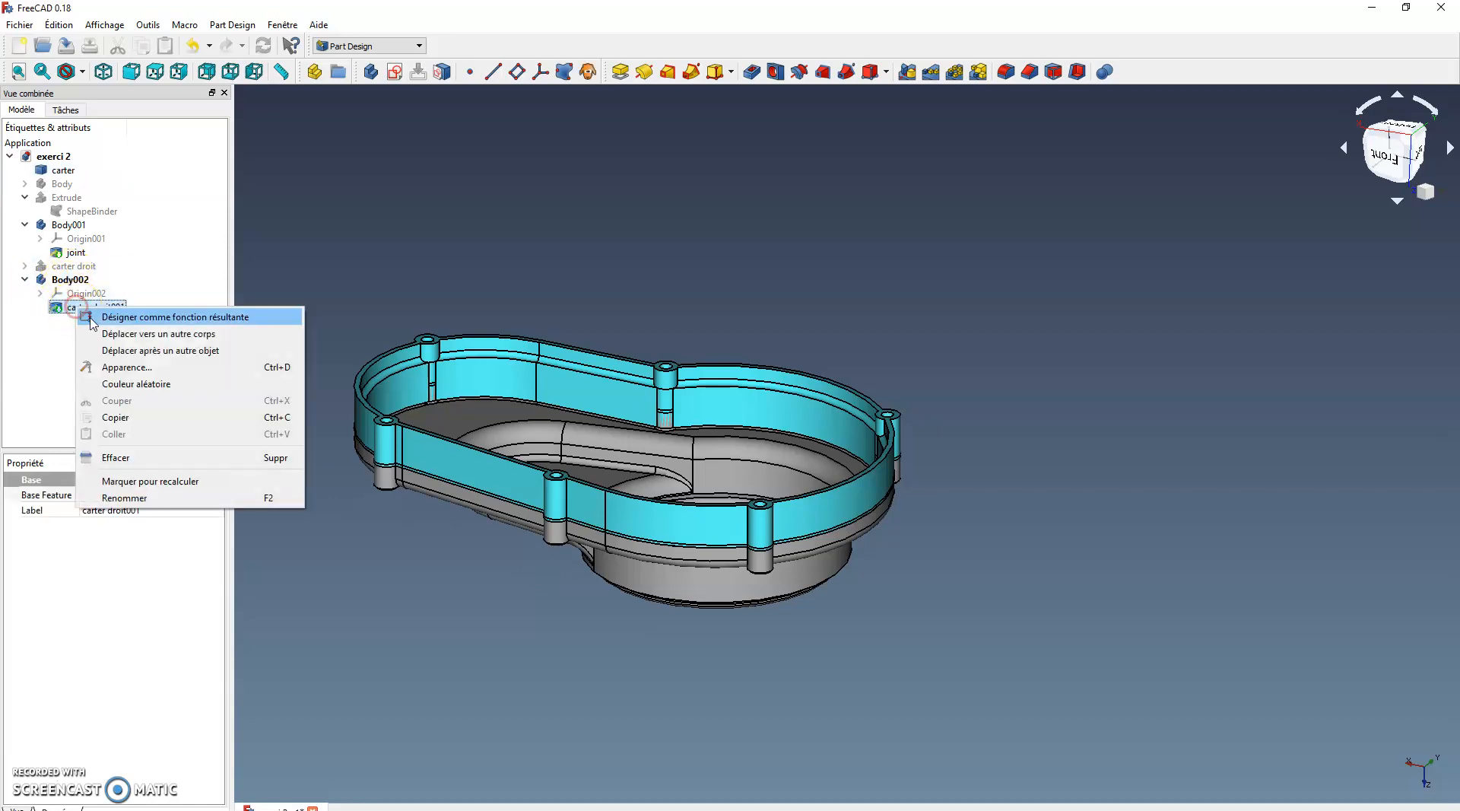
left_click(147, 386)
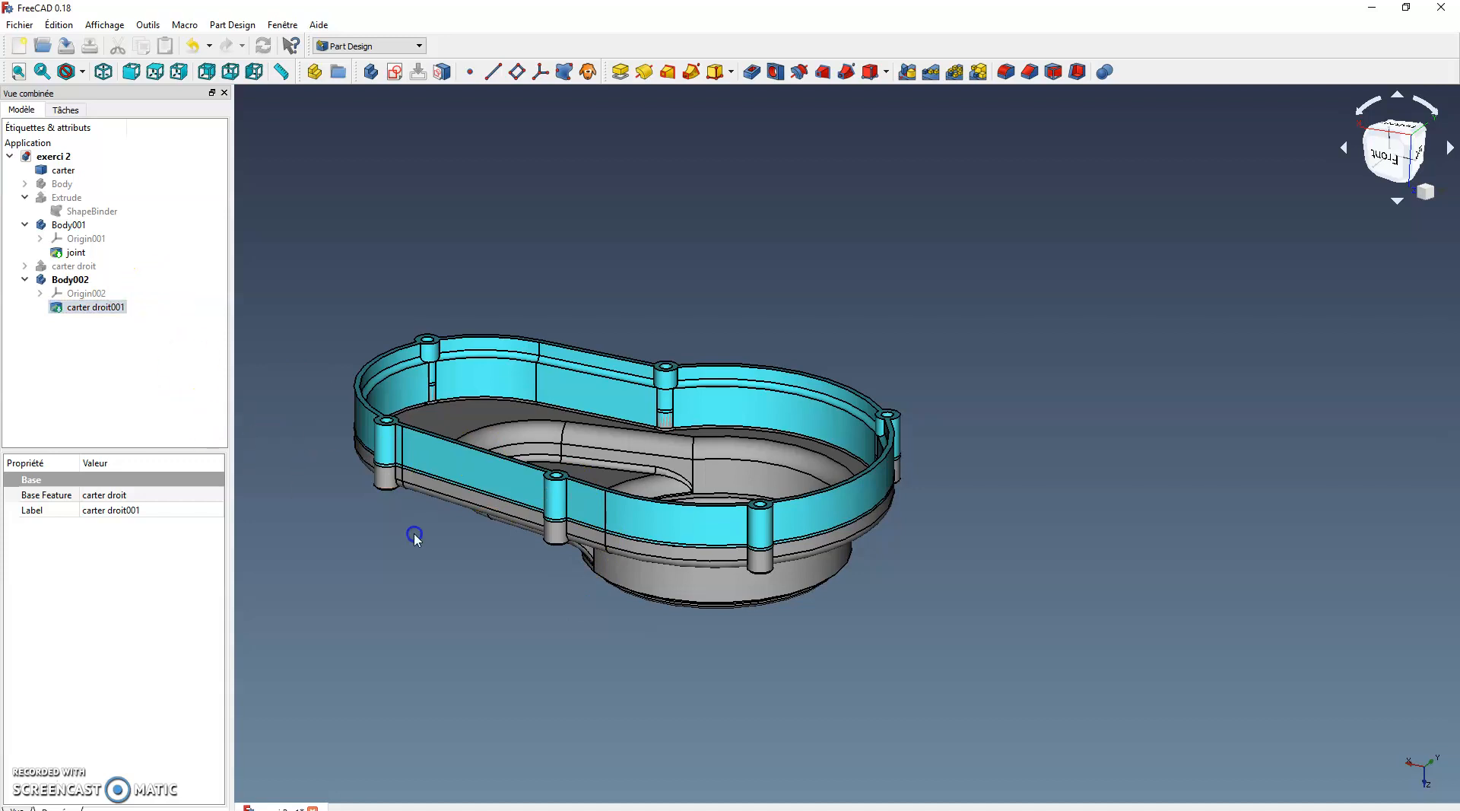
right_click(70, 252)
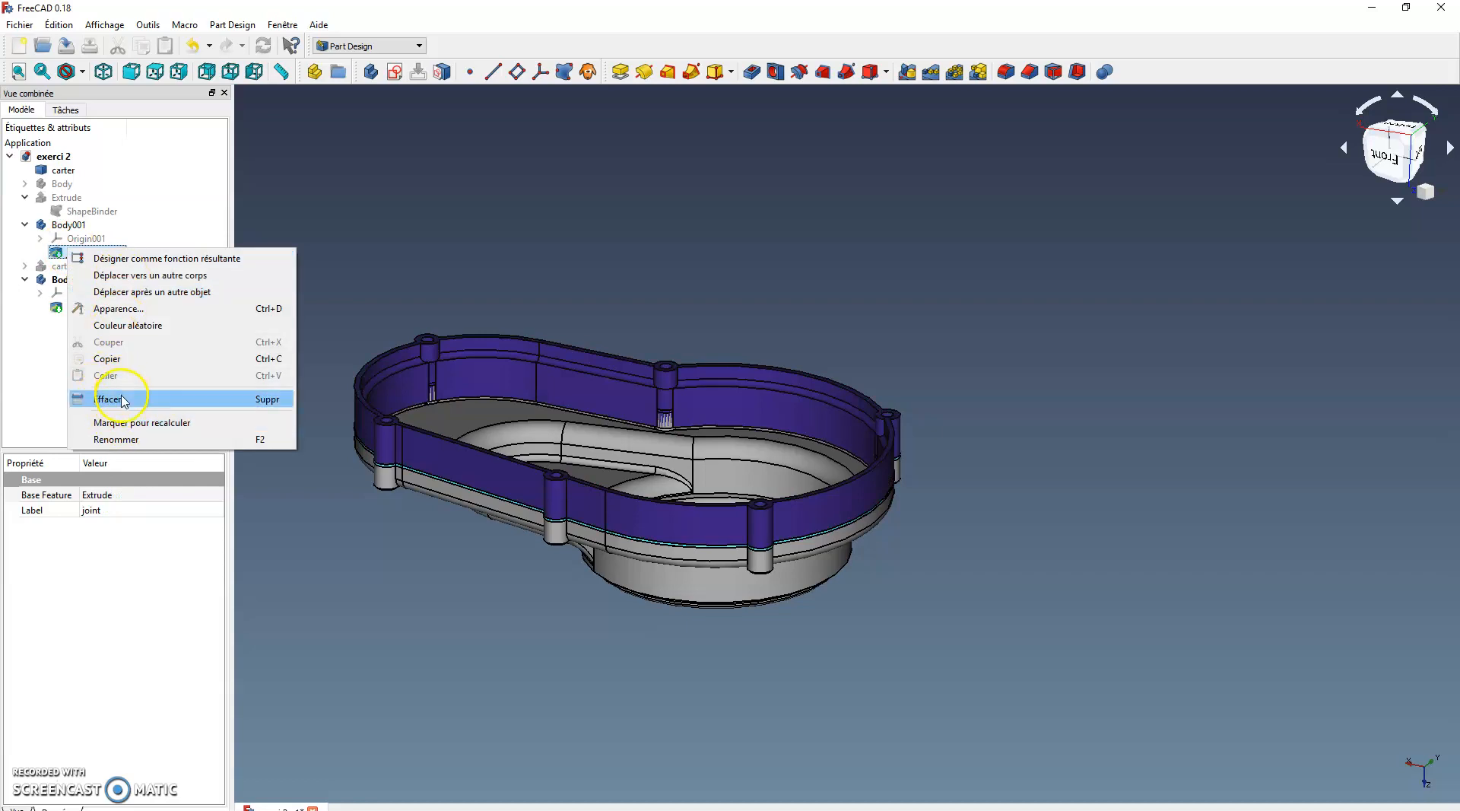
left_click(130, 324)
left_click(342, 498)
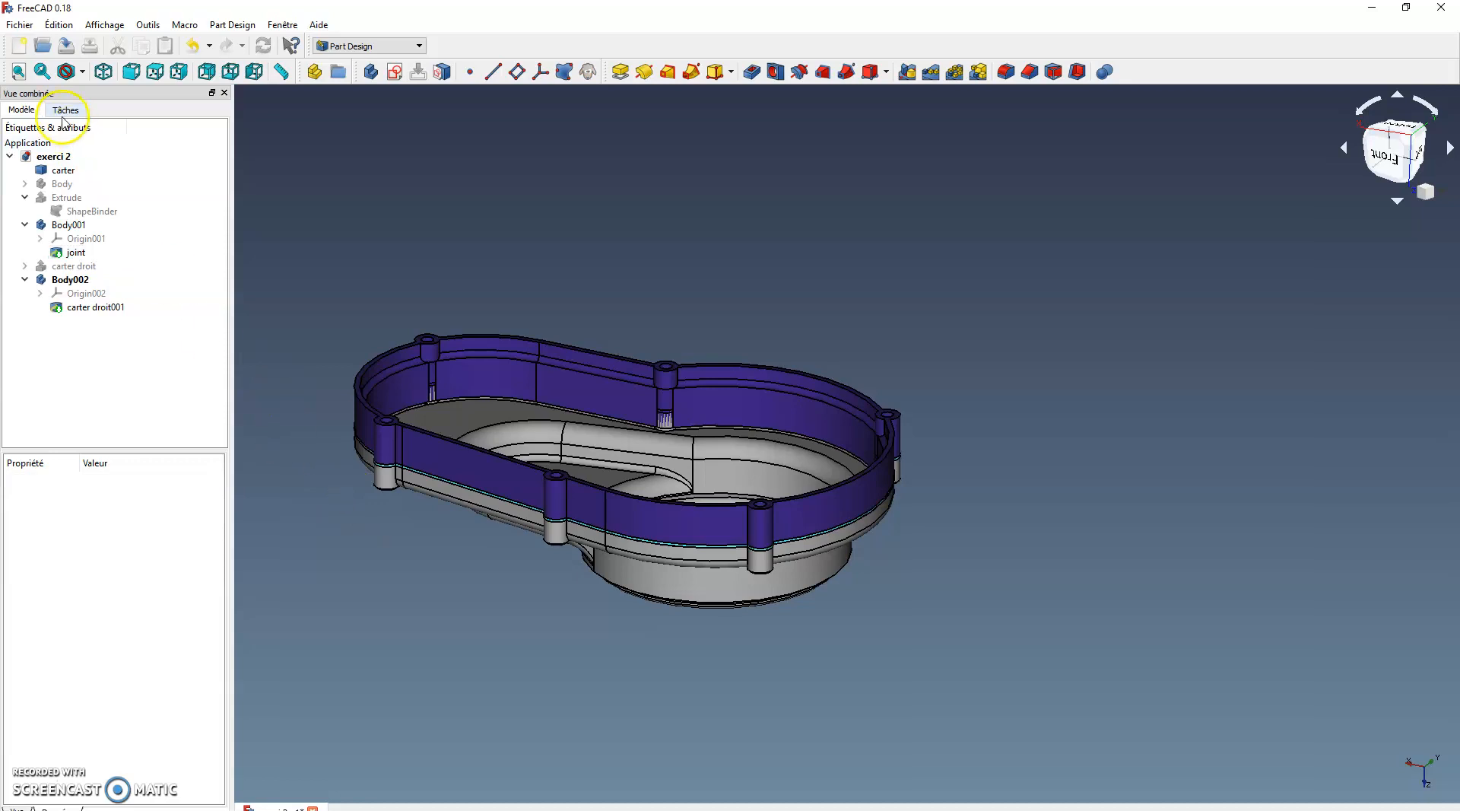
Step: Apply a random colour to the imported cover and to the gasket body
right_click(63, 170)
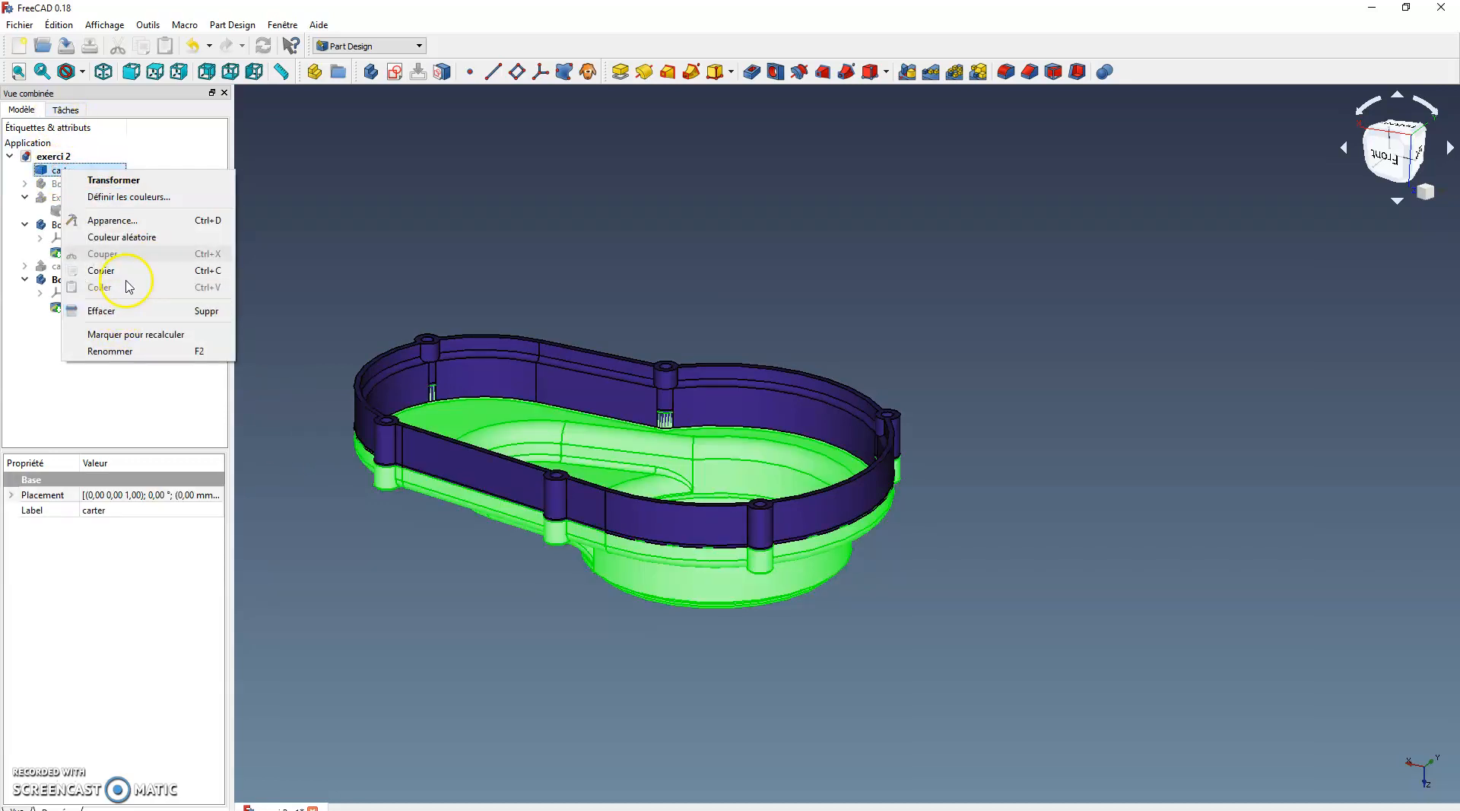
left_click(135, 236)
left_click(386, 127)
middle_click_drag(1169, 700, 1031, 697)
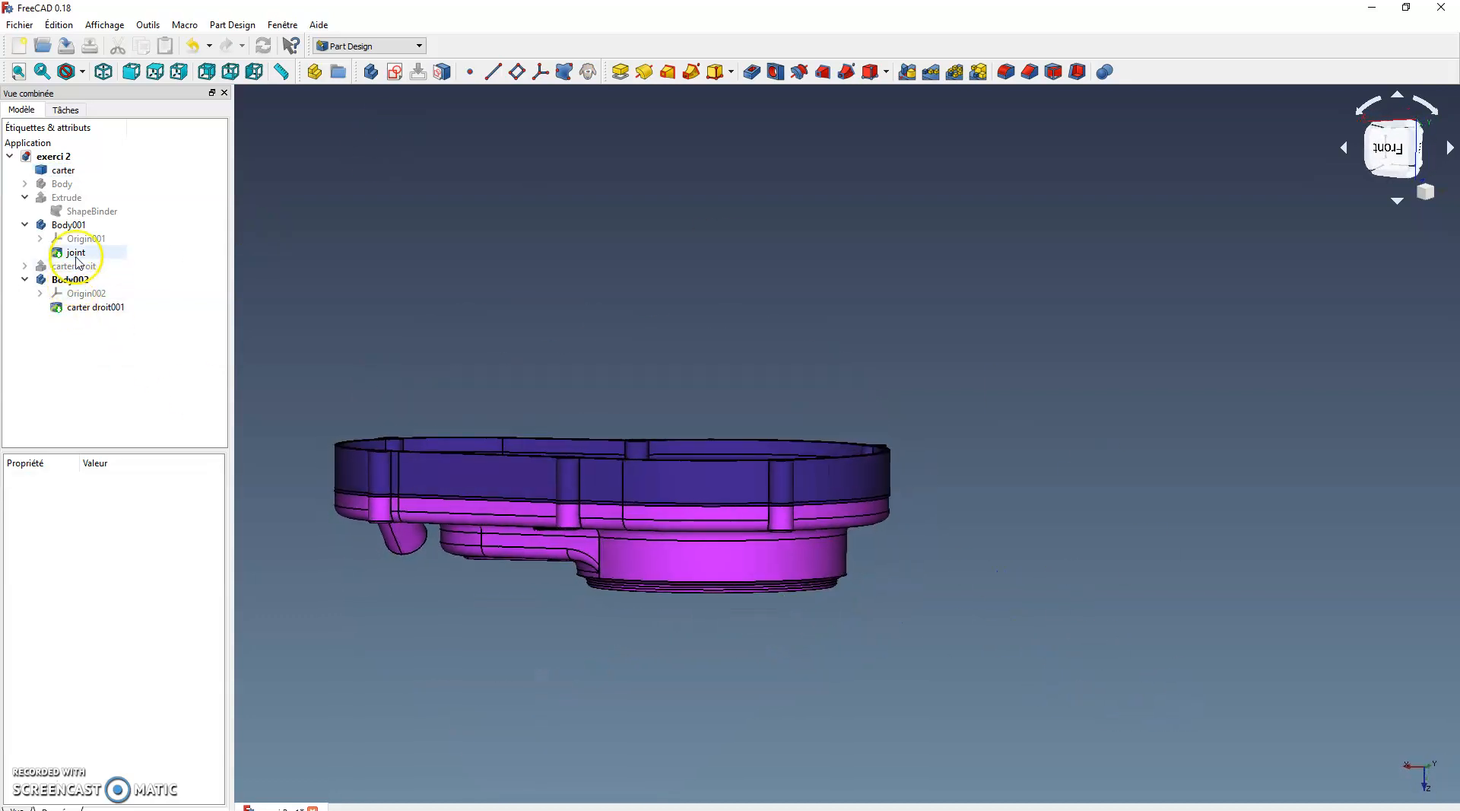
right_click(73, 225)
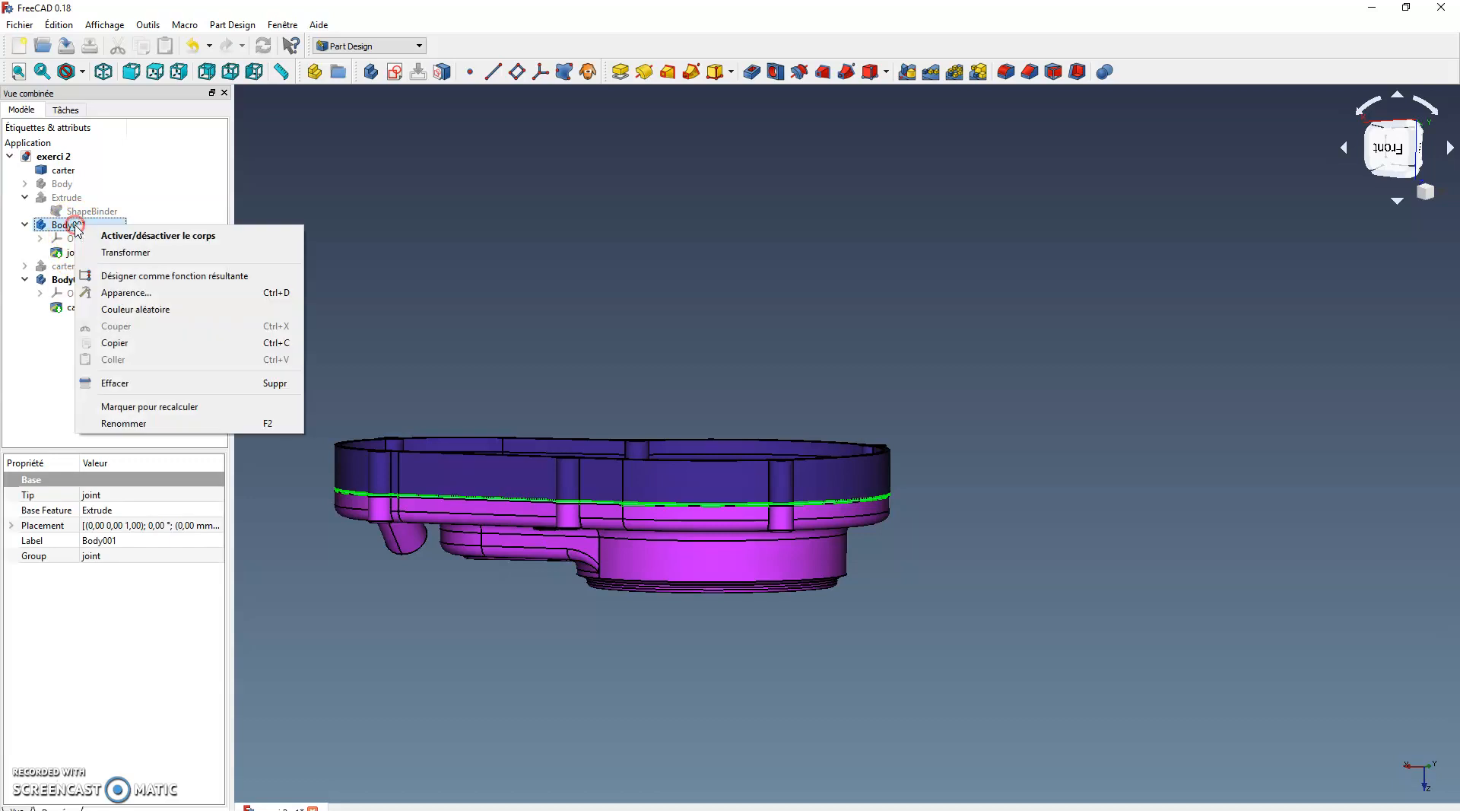
left_click(120, 309)
left_click(652, 221)
Step: Turn the assembly to show the cover's outer face and its screw bosses, and switch to the Fasteners workbench
middle_click_drag(1122, 502, 950, 444)
scroll(870, 508, "up", 6)
middle_click_drag(1102, 482, 1257, 694)
middle_click_drag(1196, 808, 1164, 798)
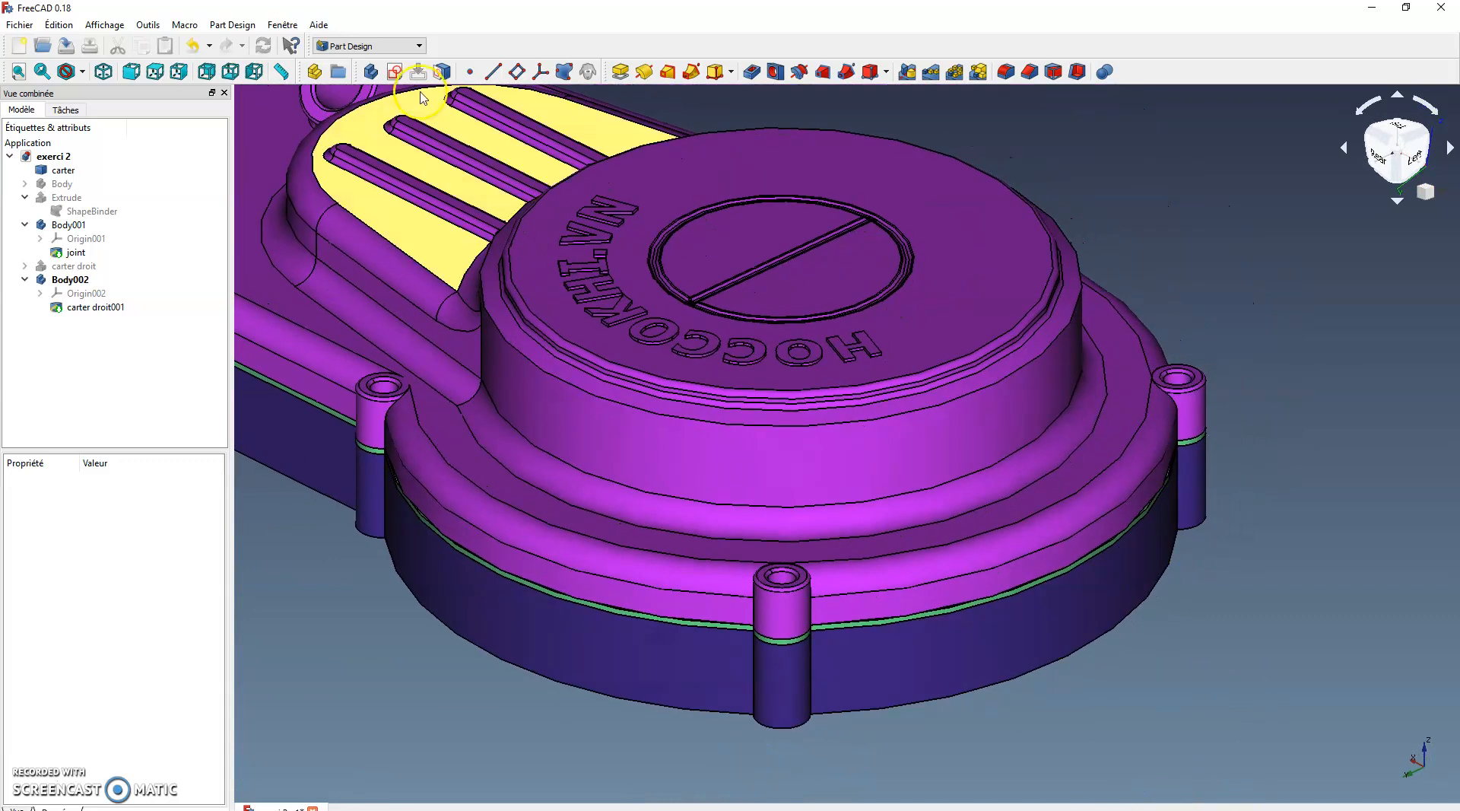
left_click(420, 47)
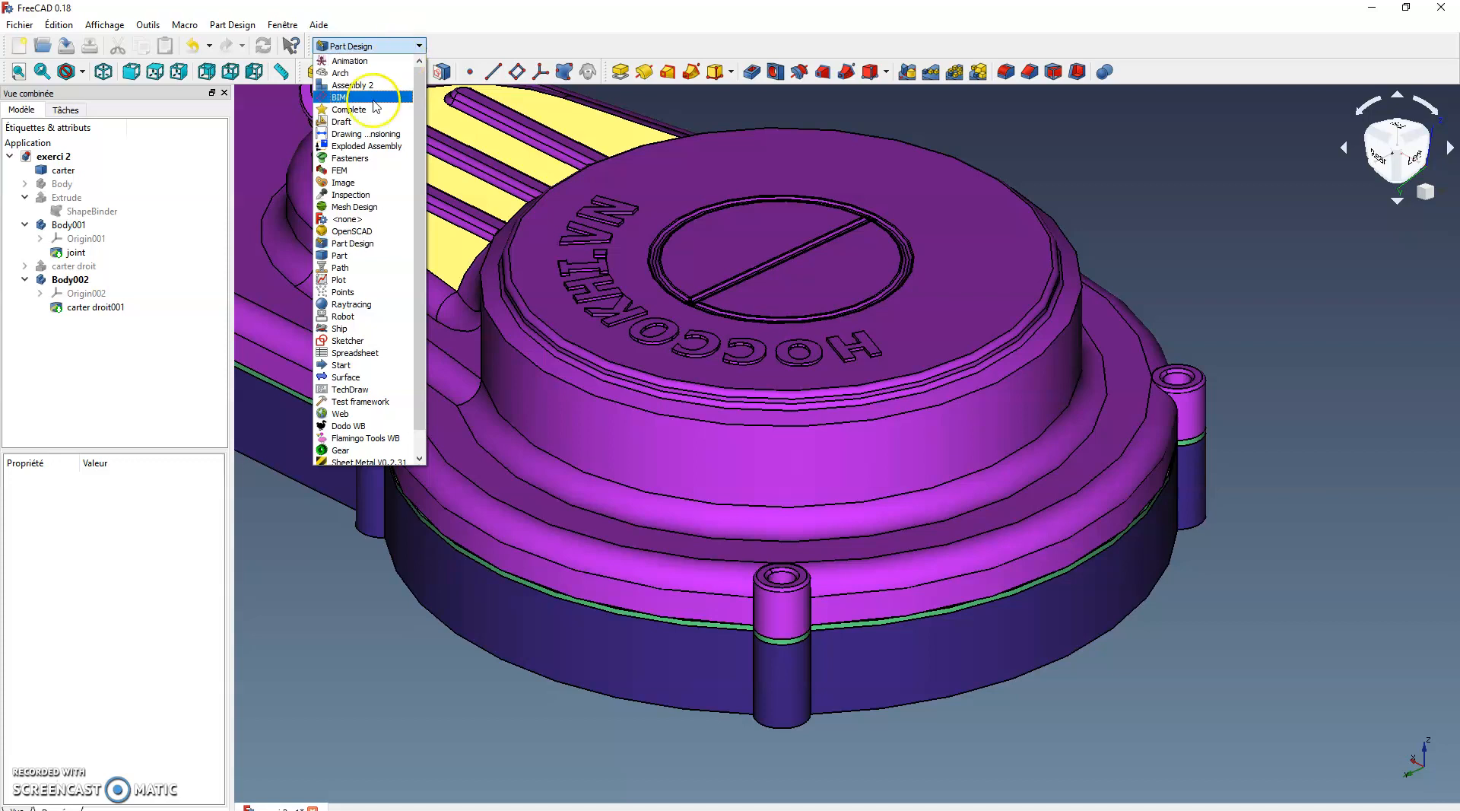
left_click(370, 155)
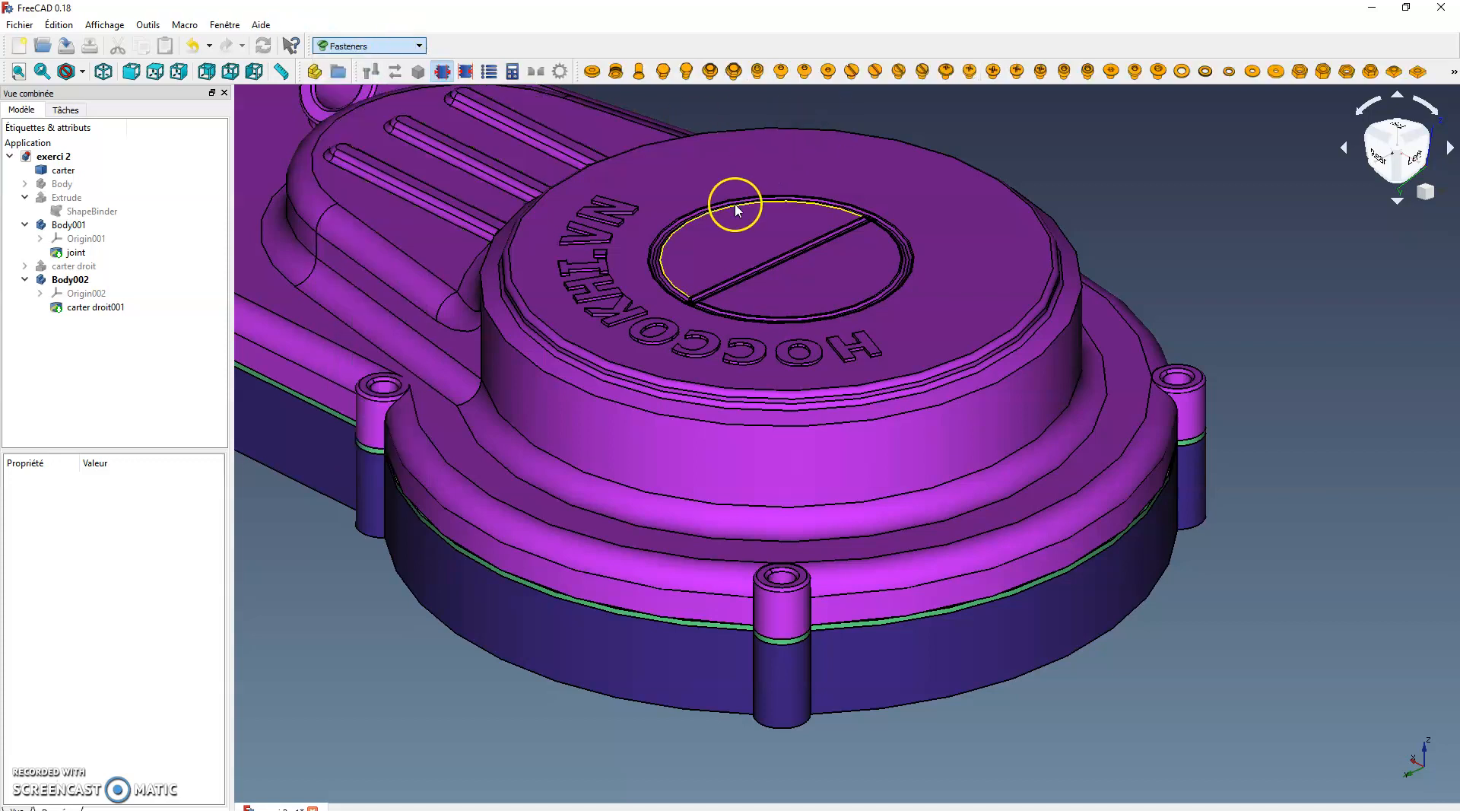
Step: Insert an ISO14580 screw on the circular hole edge of the cover's screw boss at the round end
scroll(795, 567, "up", 5)
left_click(798, 575)
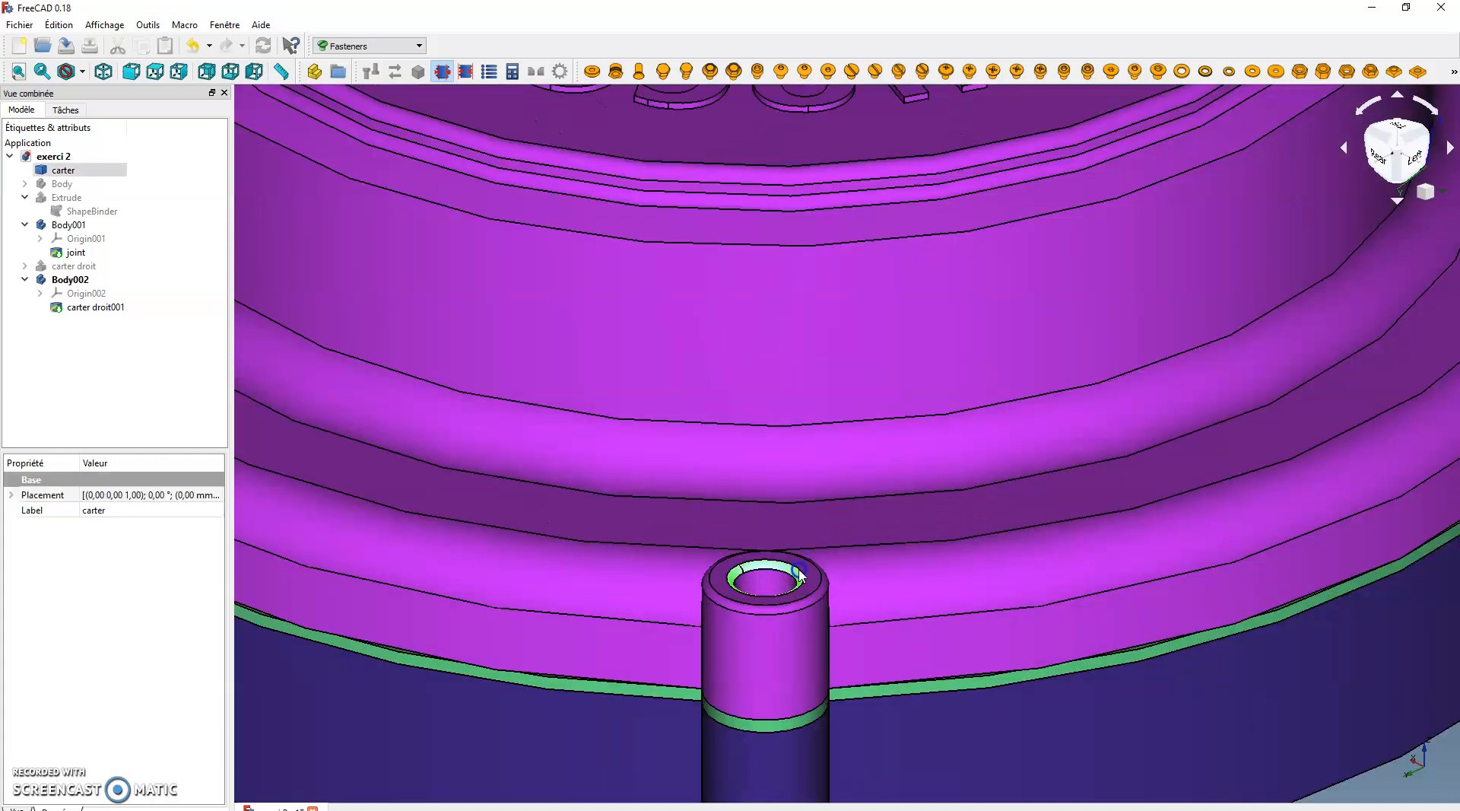
left_click(800, 572)
scroll(798, 572, "down", 8)
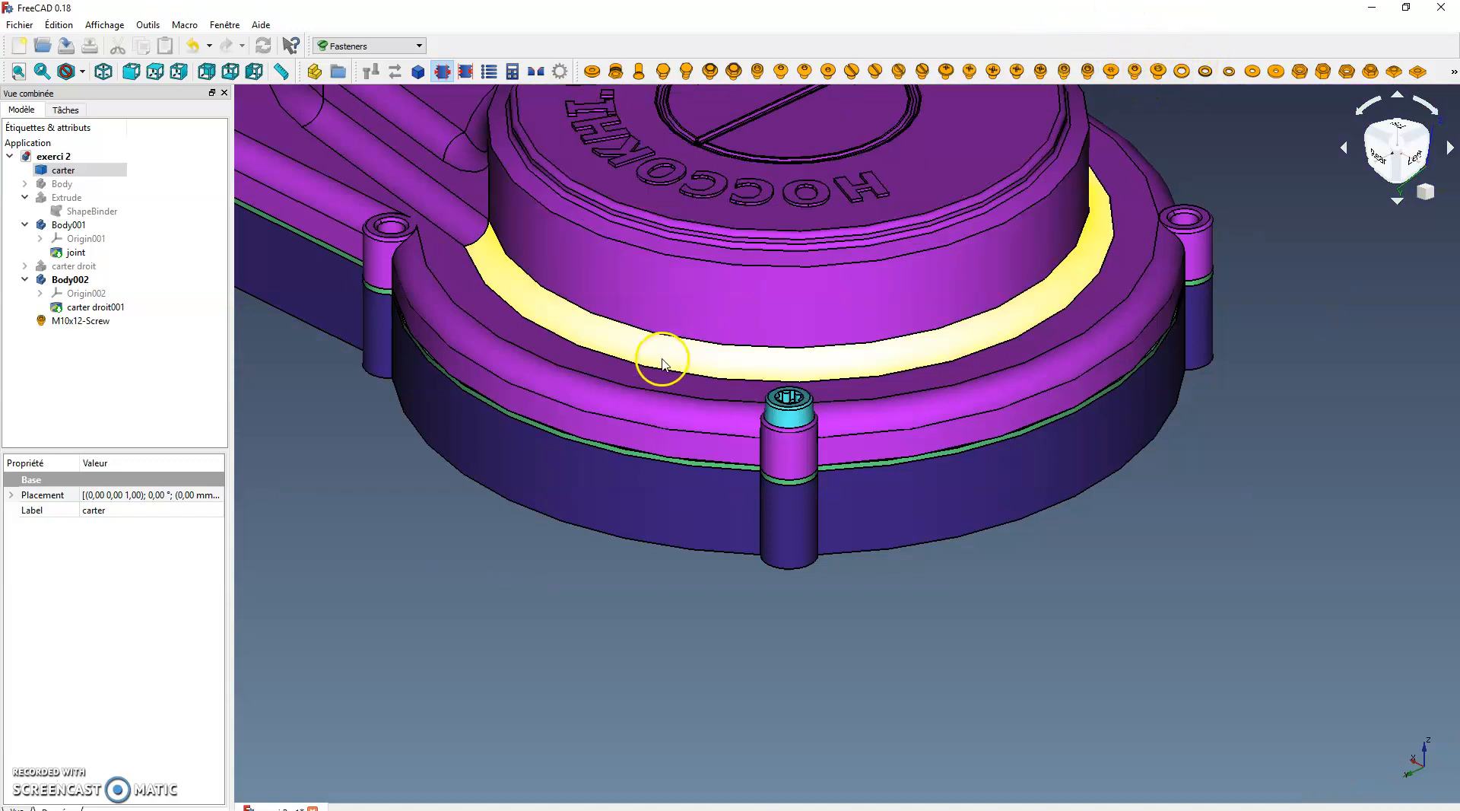
middle_click_drag(672, 553, 708, 560)
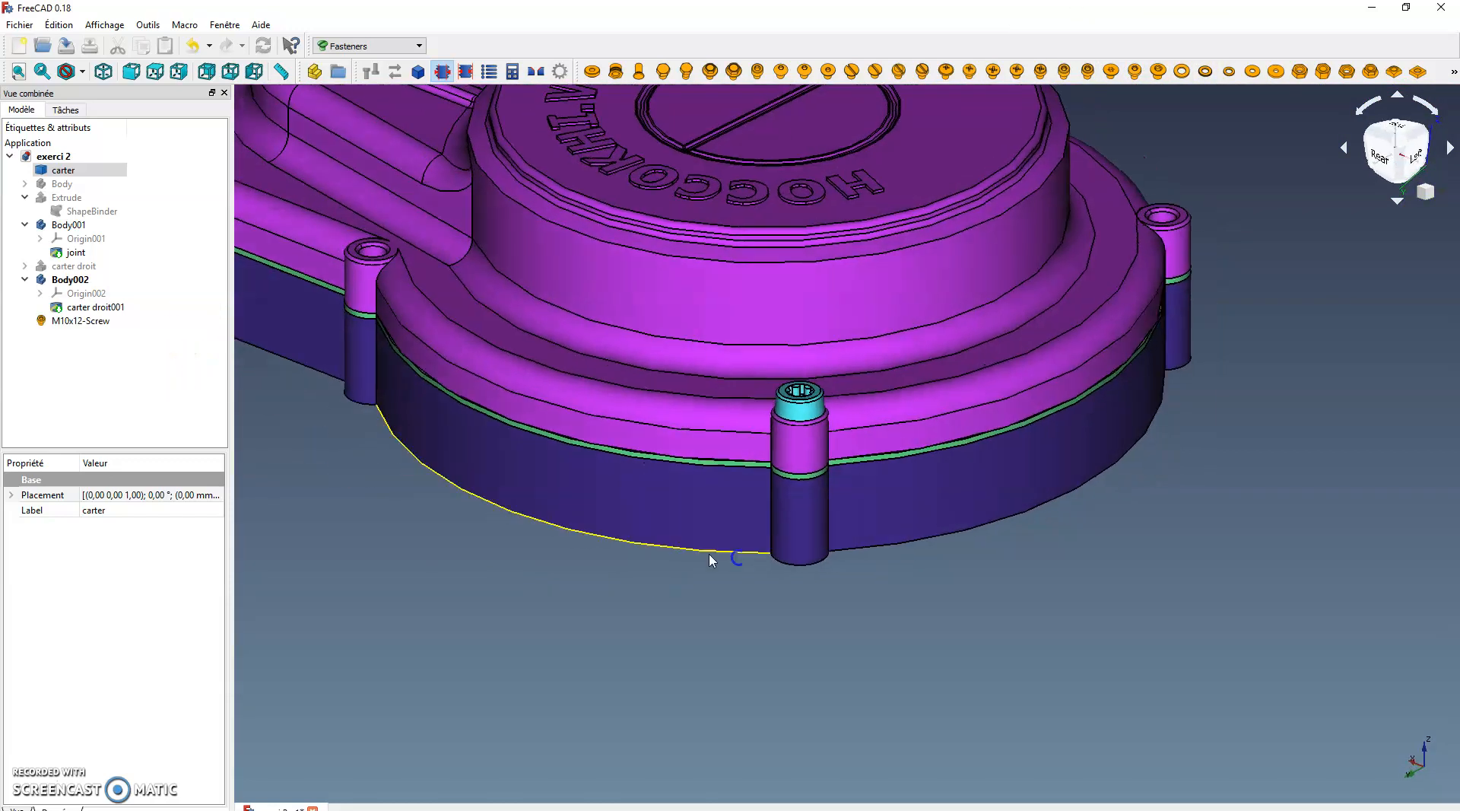
Step: Set the inserted screw's length to 50 and check its reach through the casing's boss
left_click(73, 322)
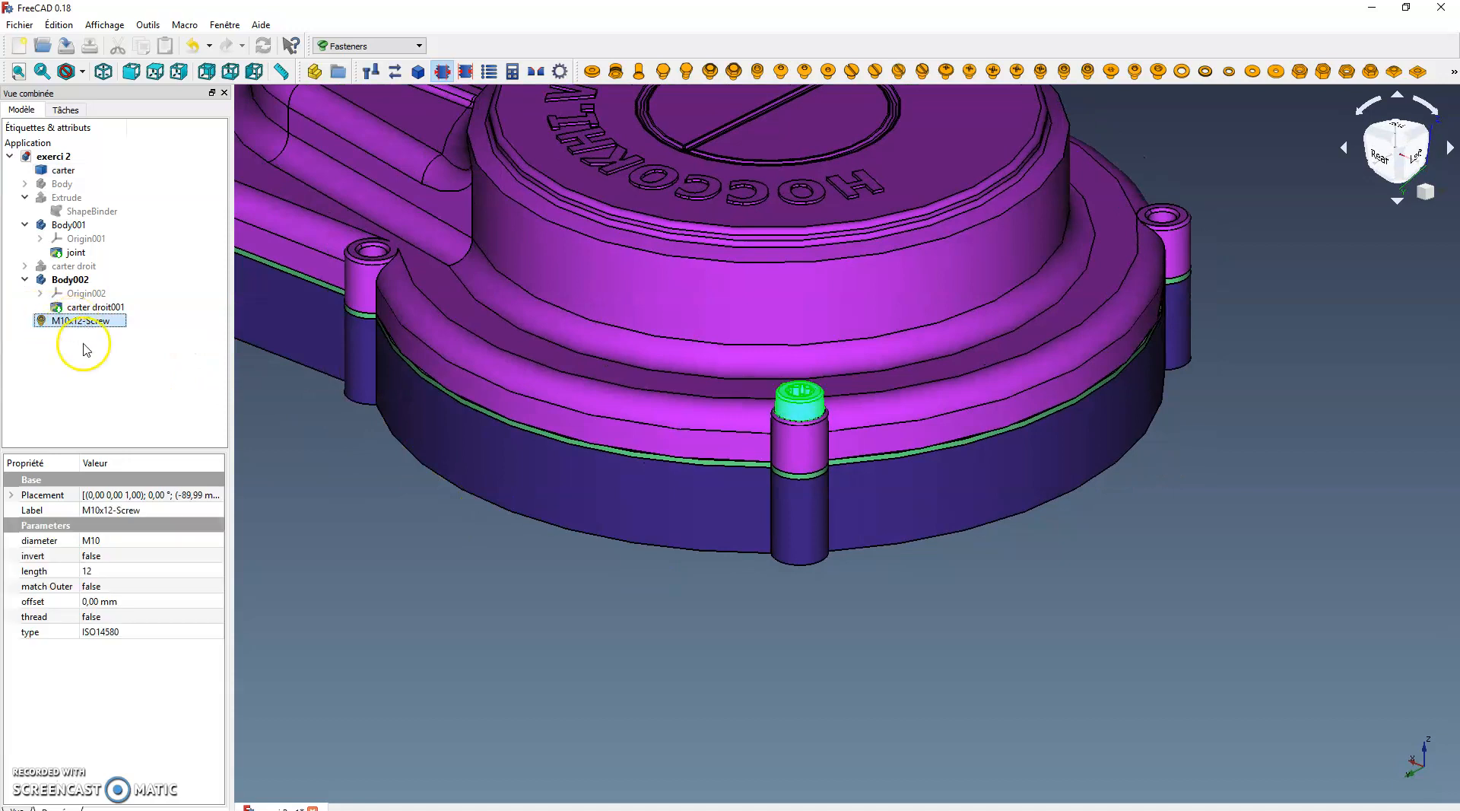
left_click(125, 571)
left_click(218, 572)
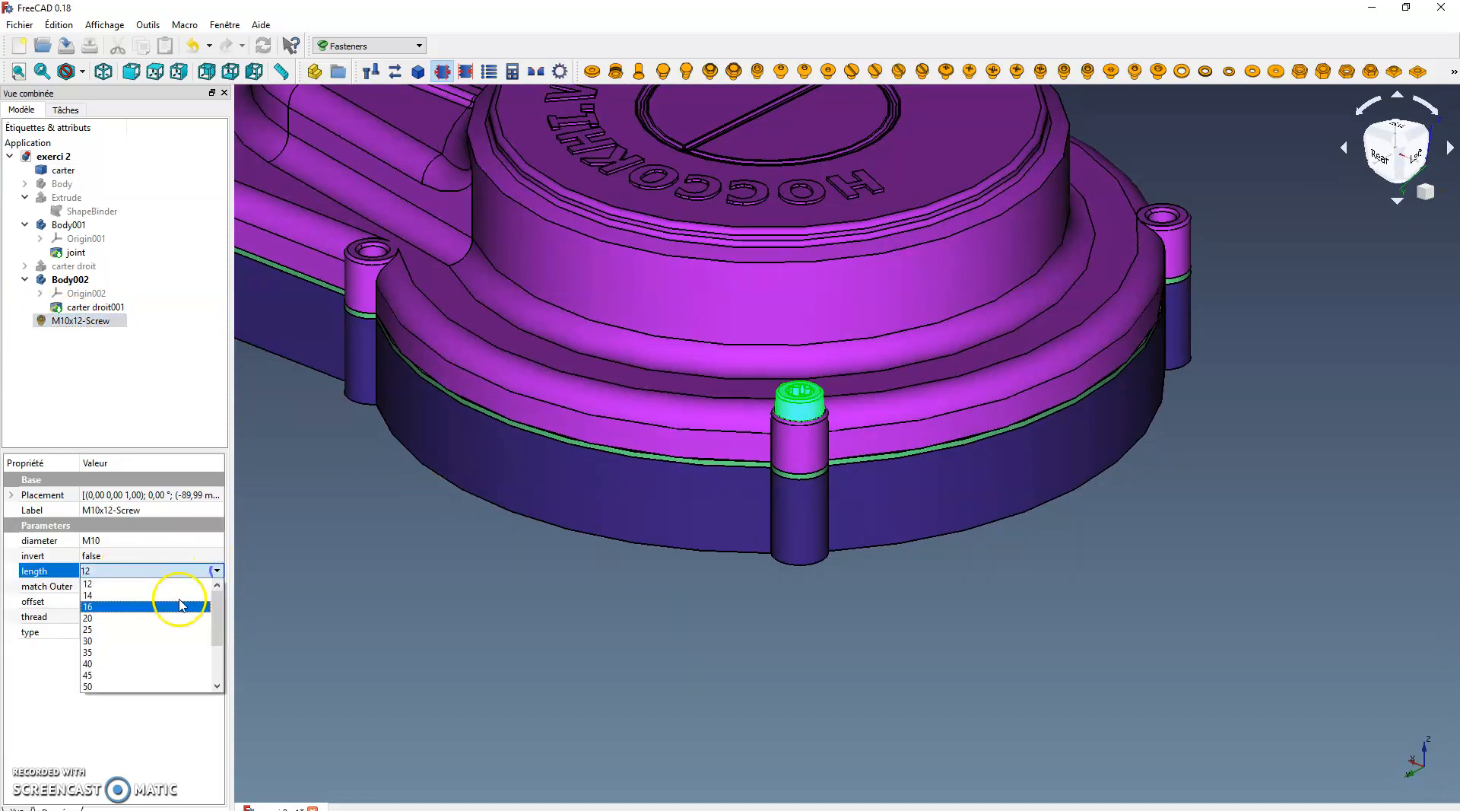
left_click(147, 677)
left_click(427, 613)
middle_click_drag(426, 613, 492, 466)
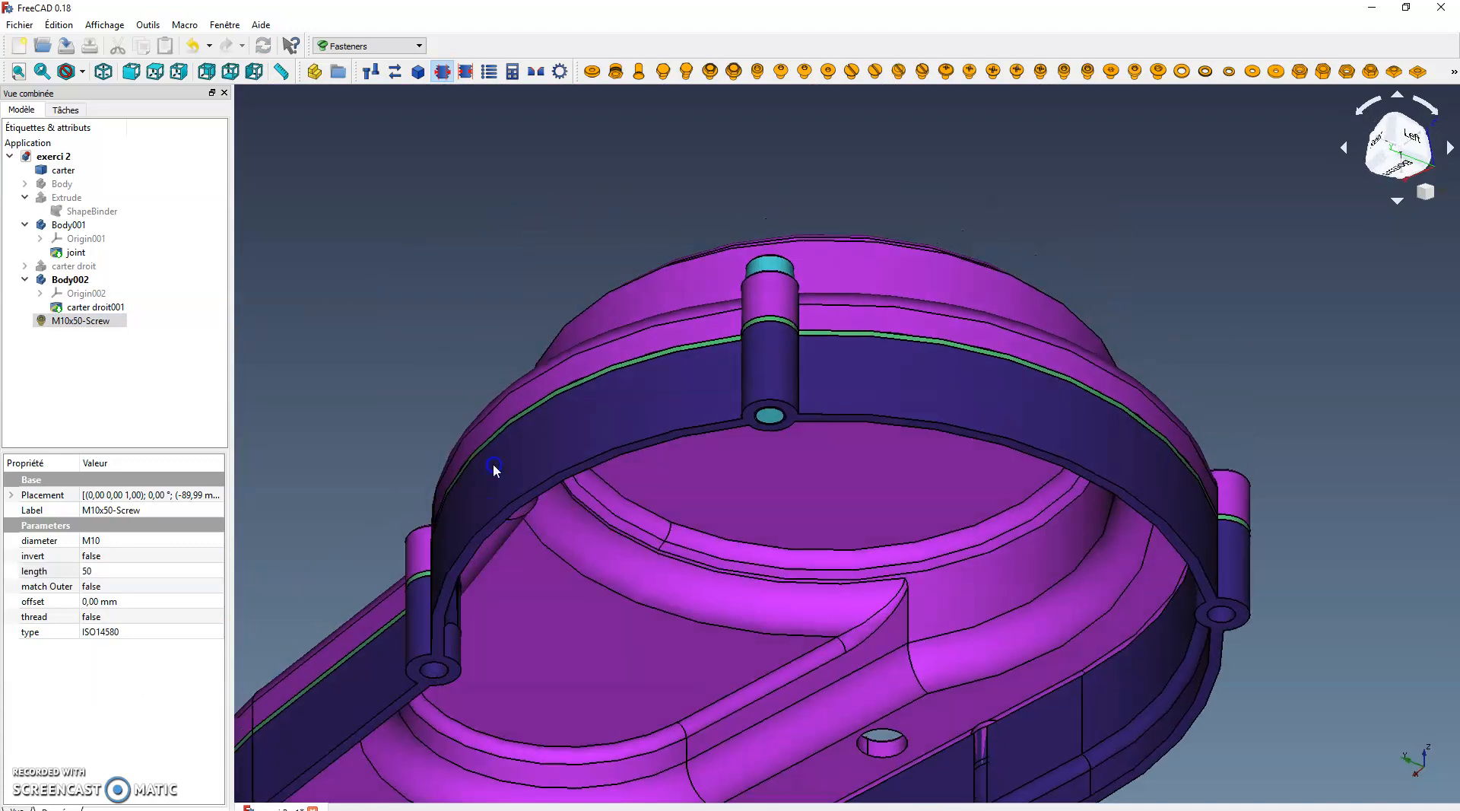
middle_click_drag(608, 449, 656, 580)
Step: Set the screw's length to 65 and check how it passes through the assembled cover, gasket and casing
left_click(74, 489)
left_click(102, 576)
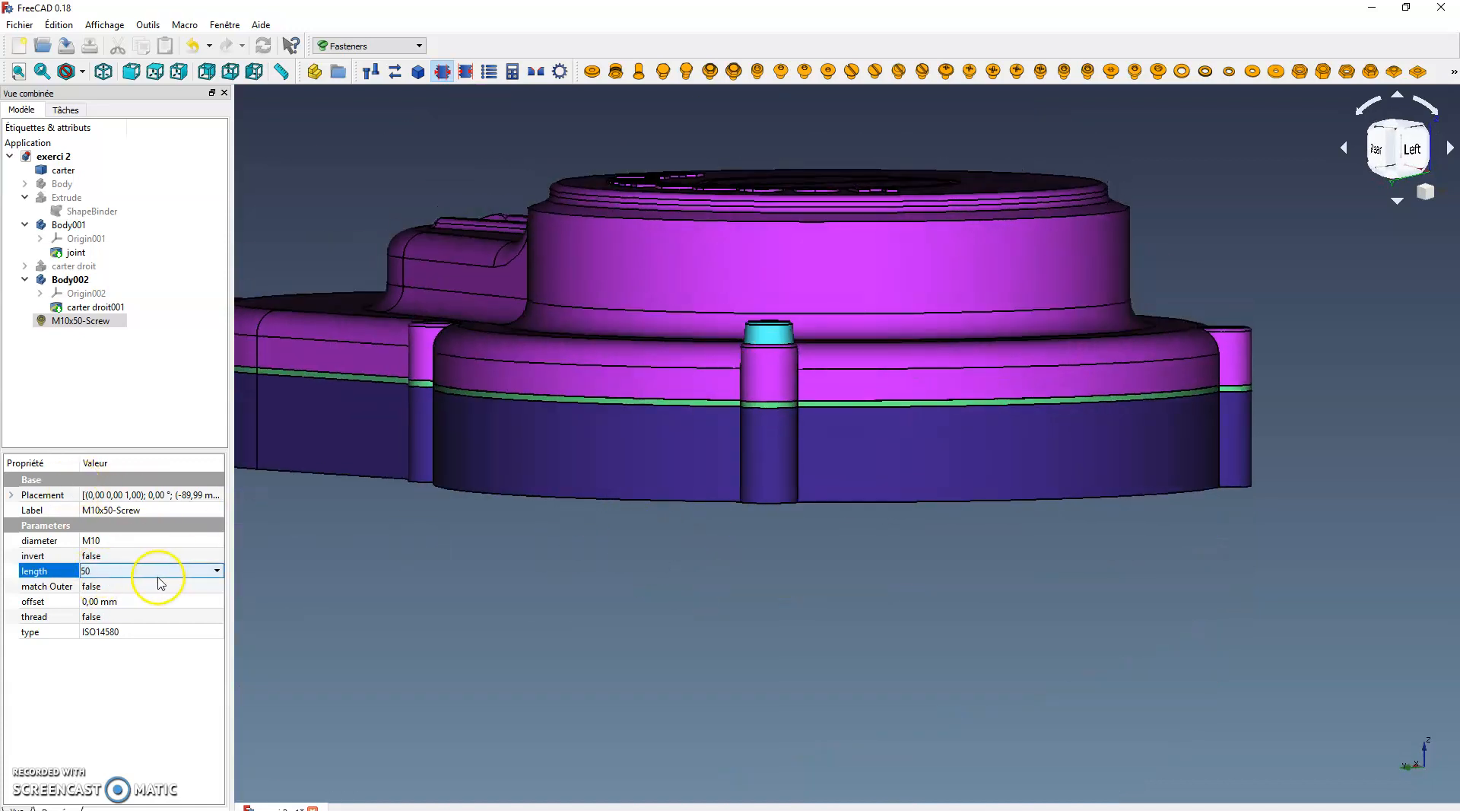
left_click(218, 572)
left_click_drag(217, 641, 217, 657)
left_click(105, 687)
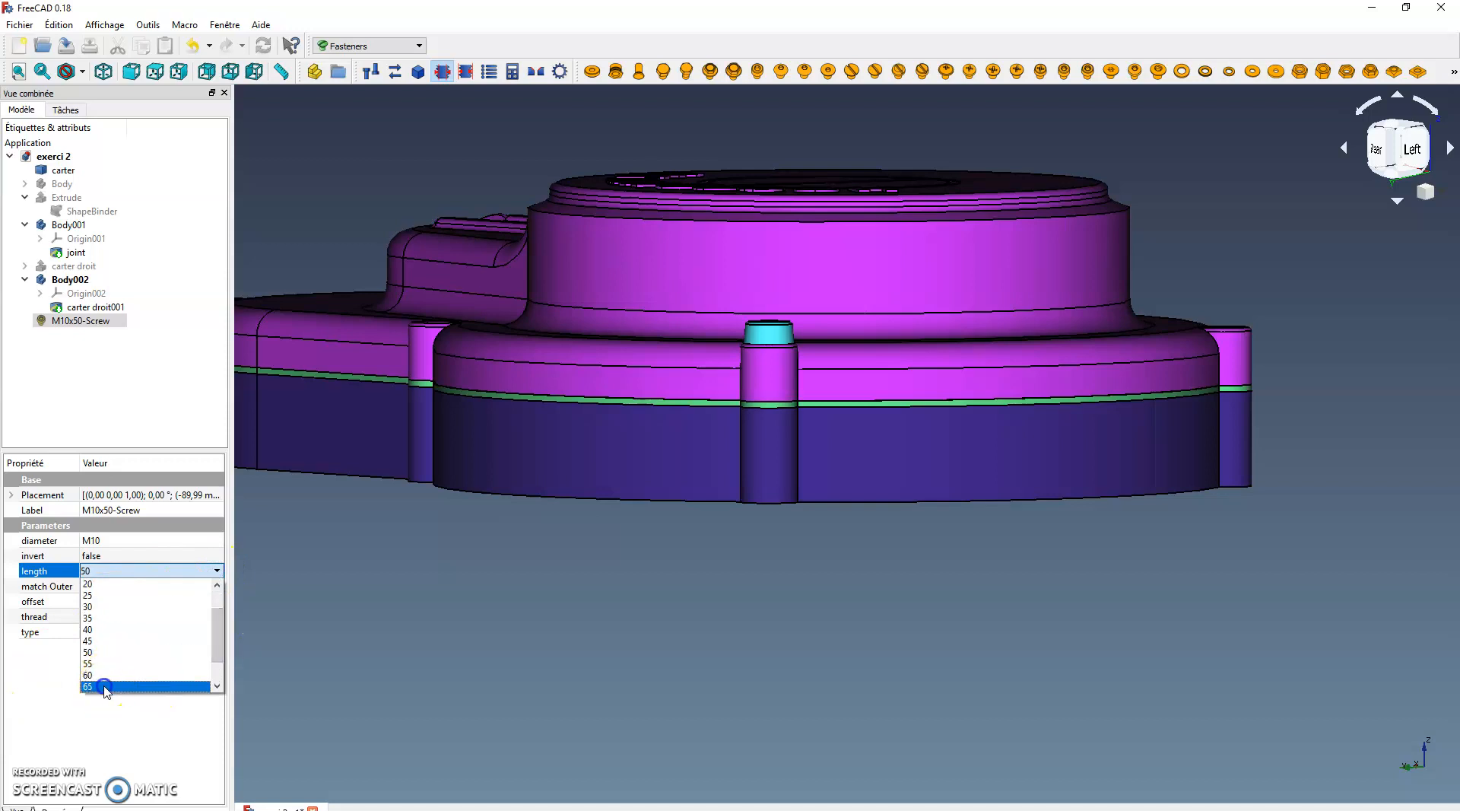
left_click(470, 679)
middle_click_drag(561, 700, 613, 773)
scroll(707, 667, "down", 4)
middle_click_drag(707, 673, 546, 578)
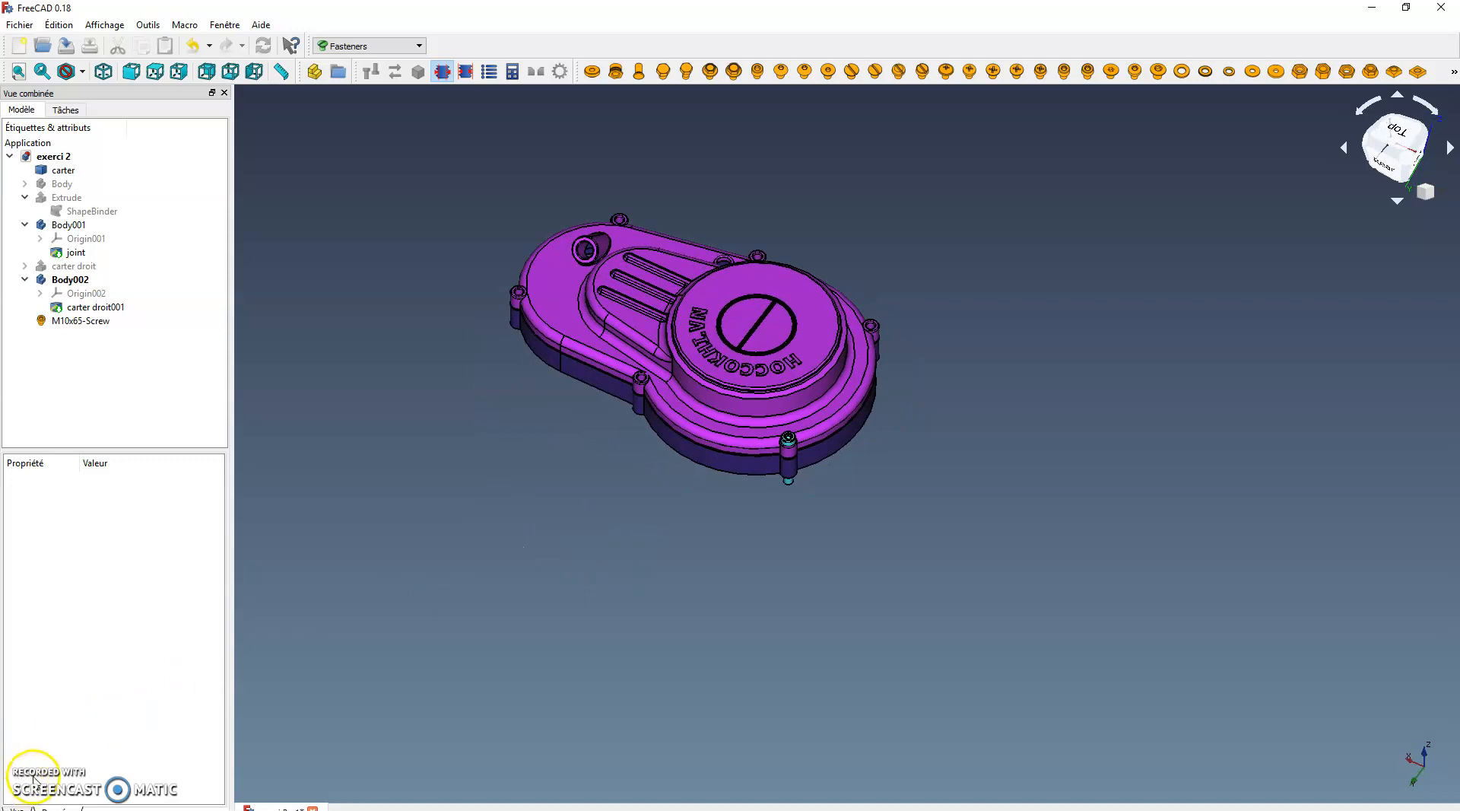
middle_click_drag(629, 550, 828, 341)
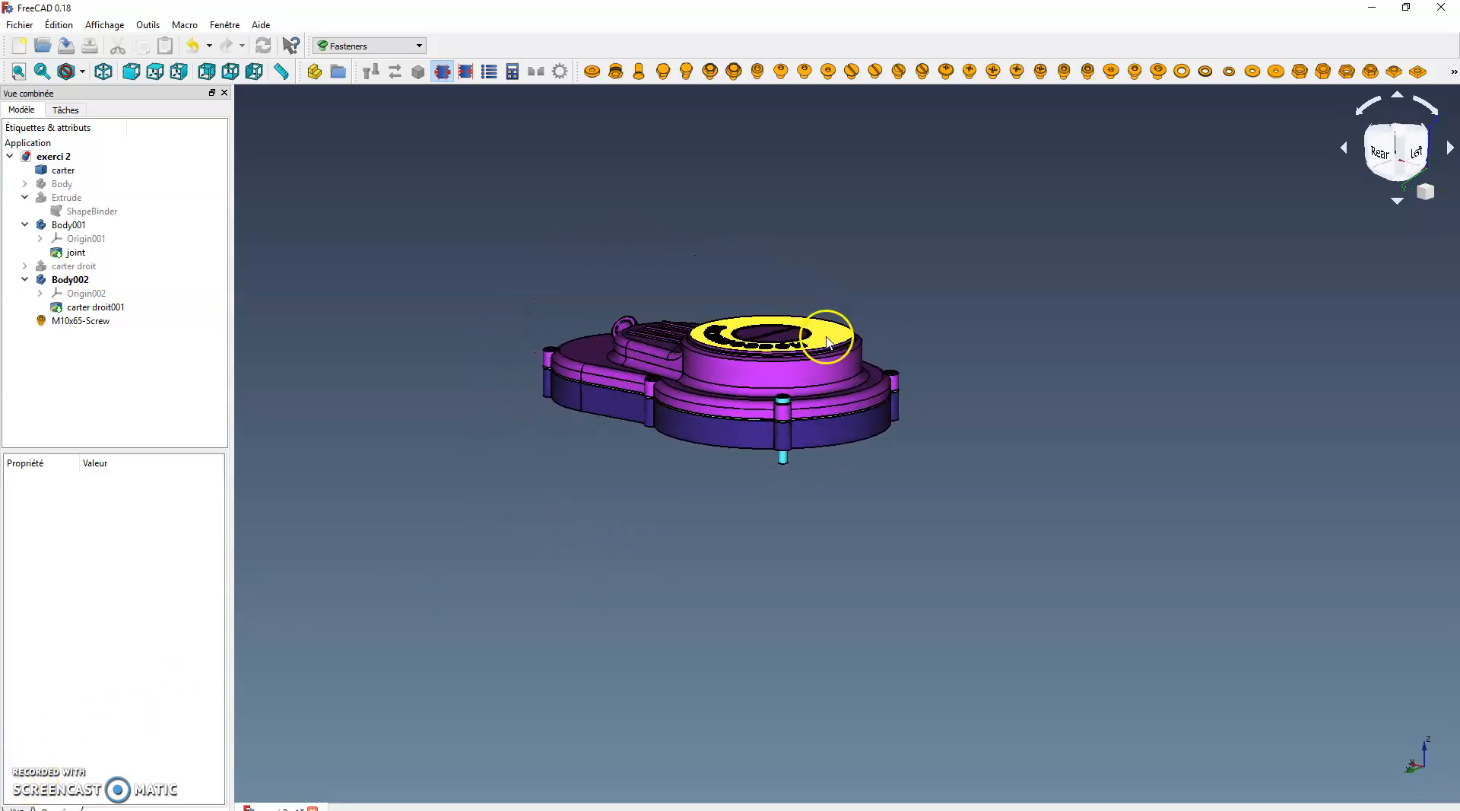